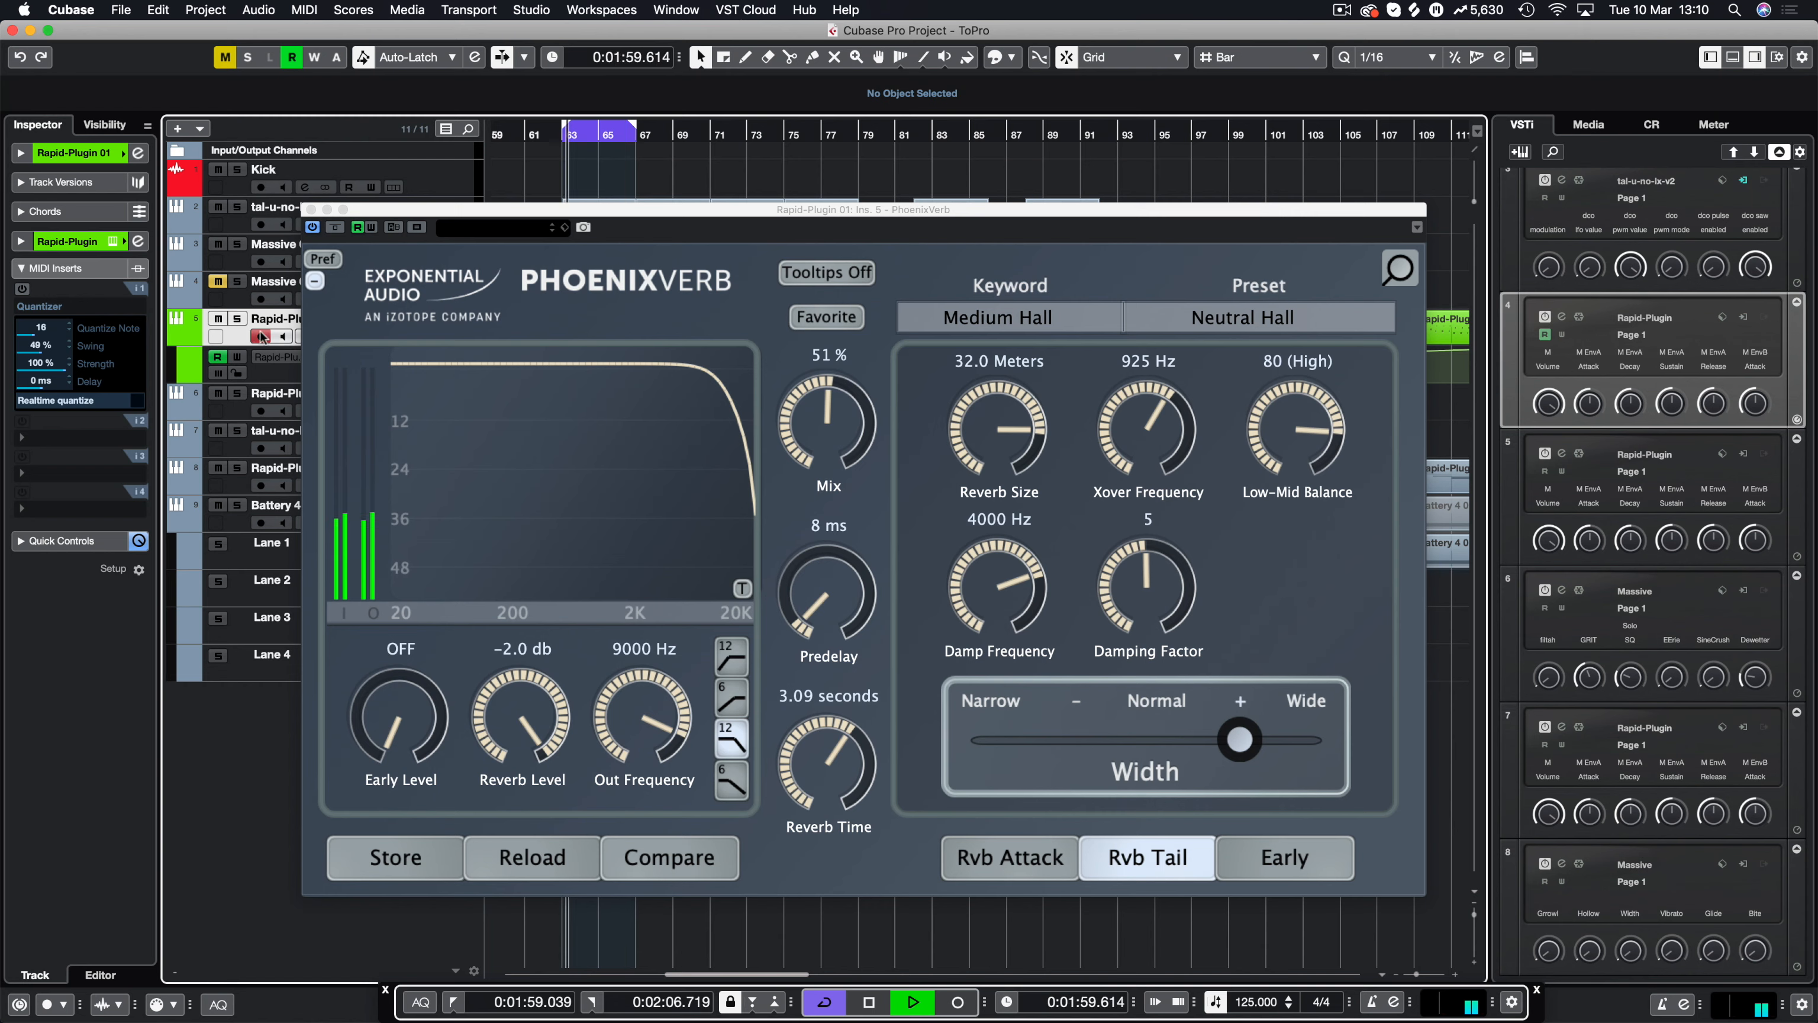
# Solo the selected Rapid-Plugin track, compare it with PhoenixVerb bypassed and active, and return the stopped playback to the loop start.
pyautogui.click(236, 319)
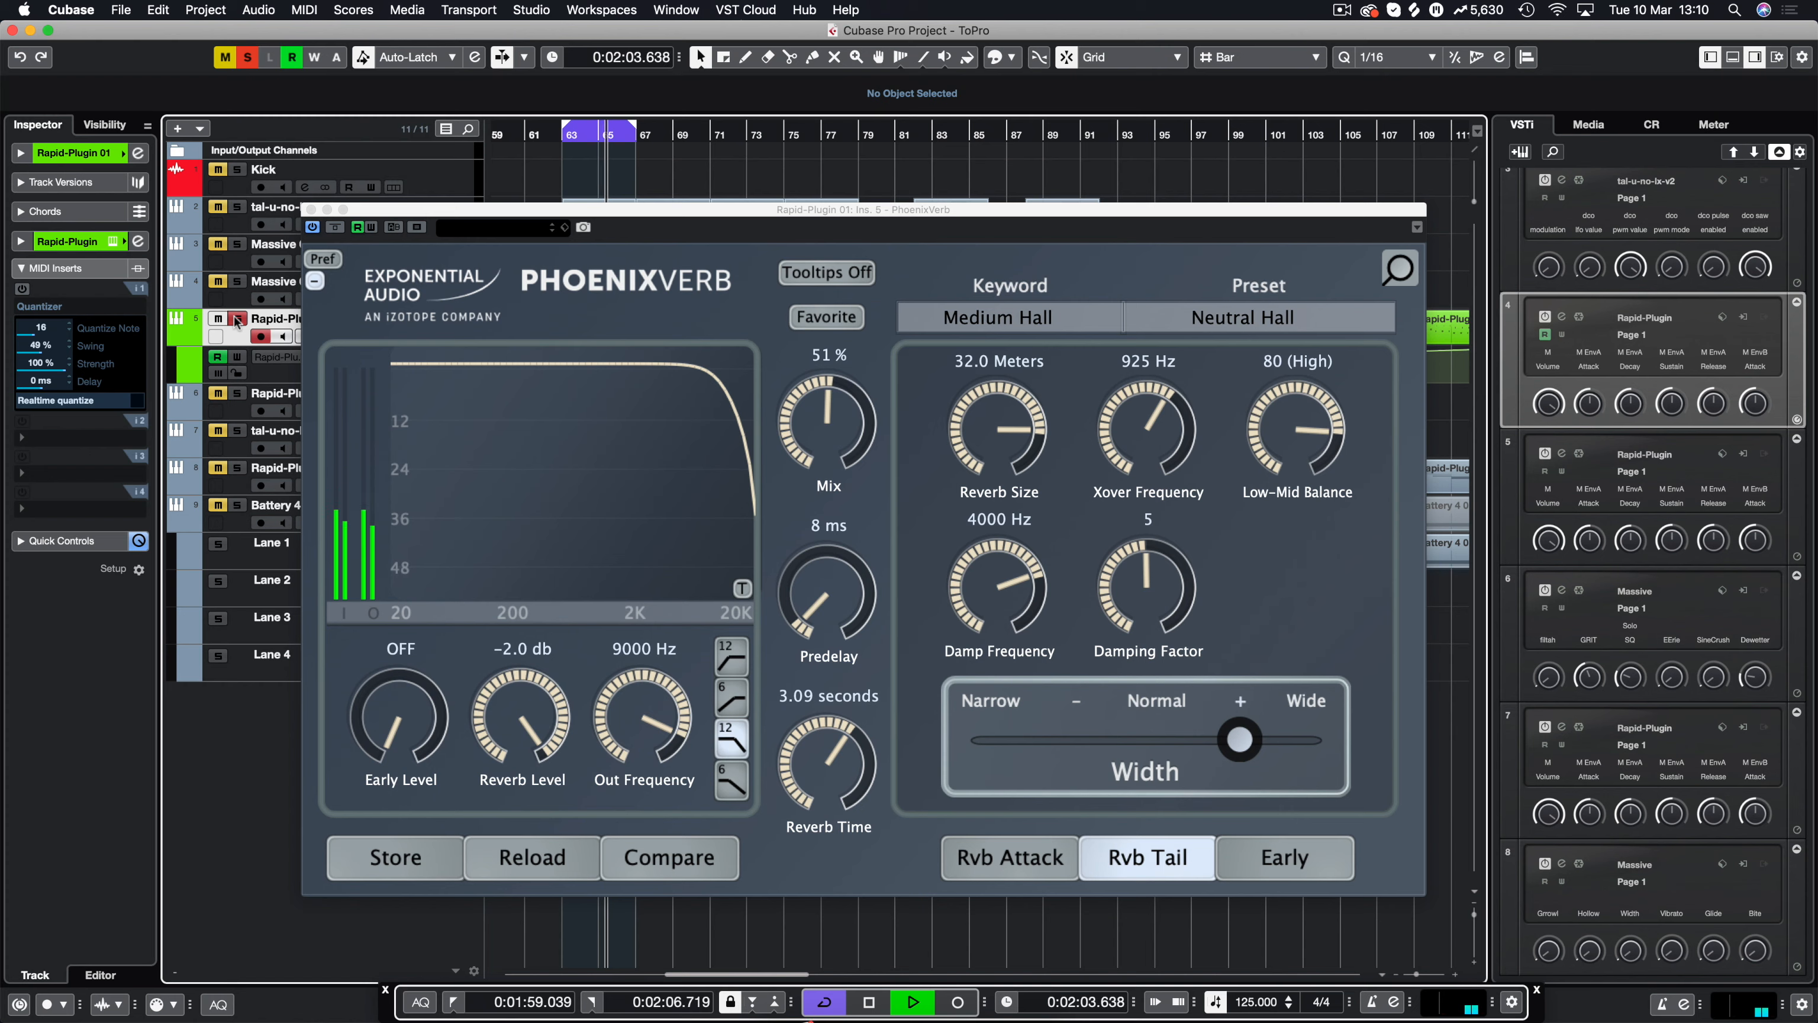
pyautogui.click(334, 228)
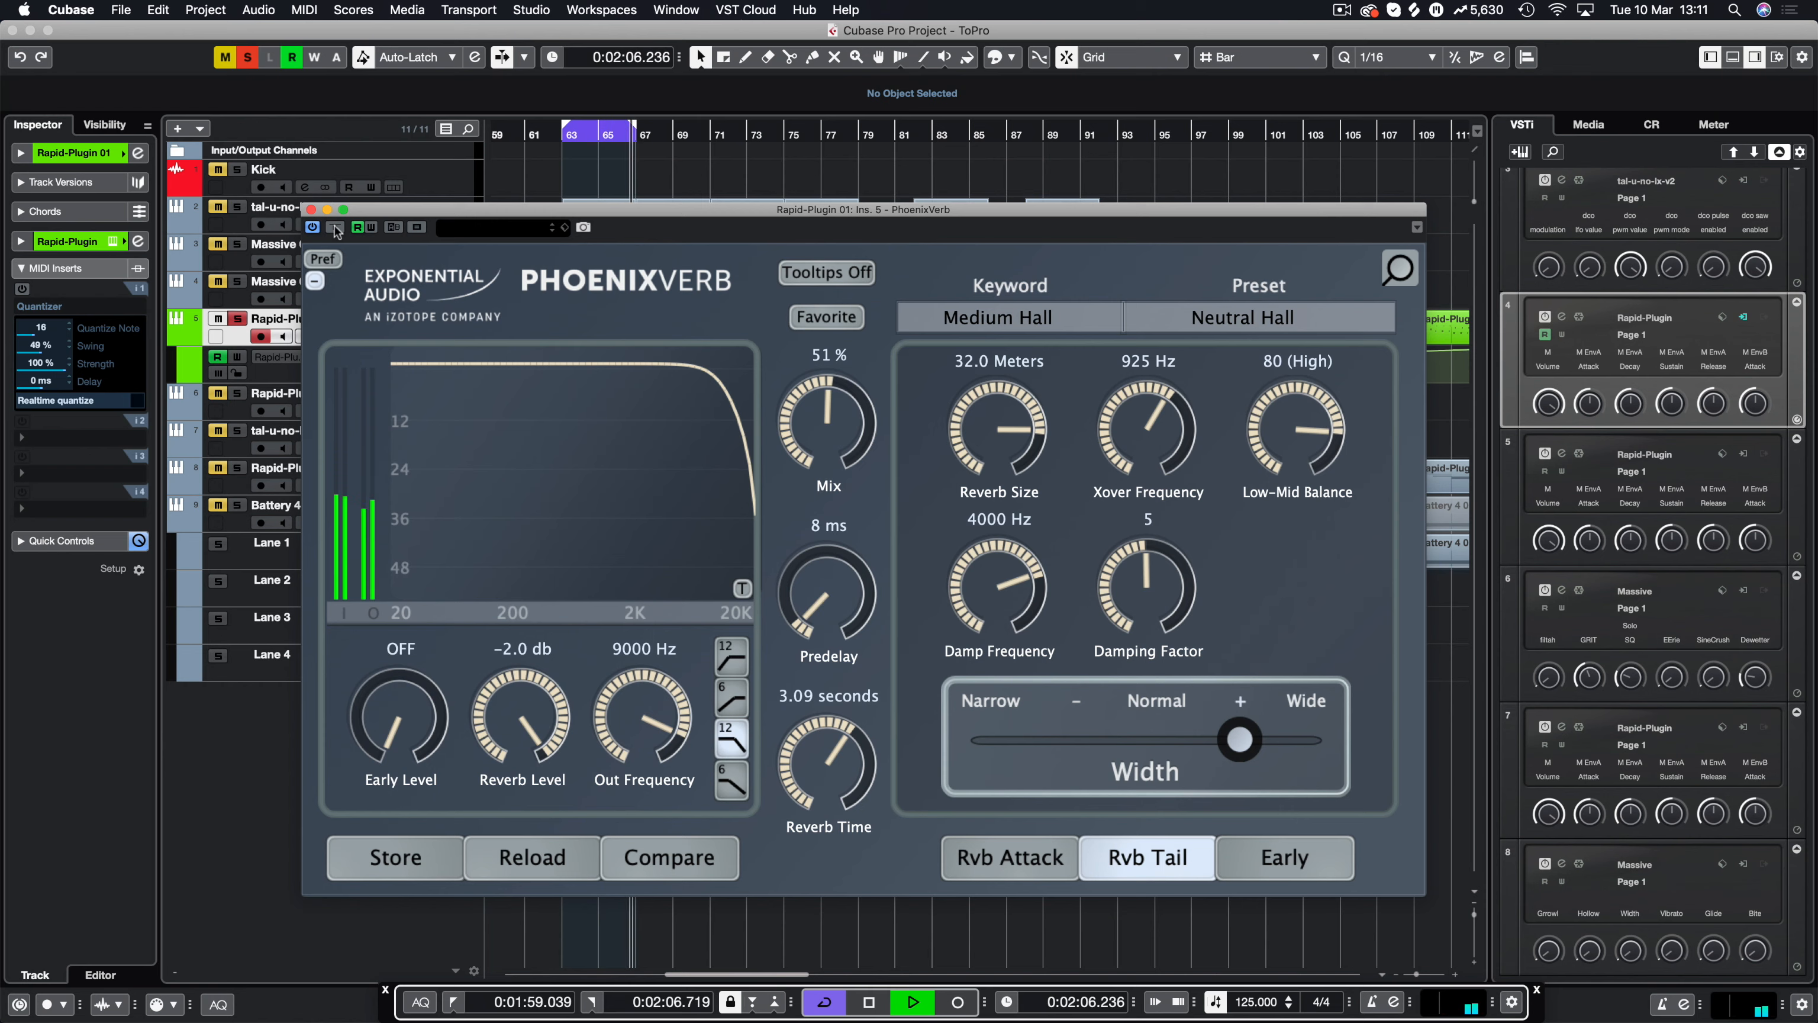
pyautogui.click(335, 227)
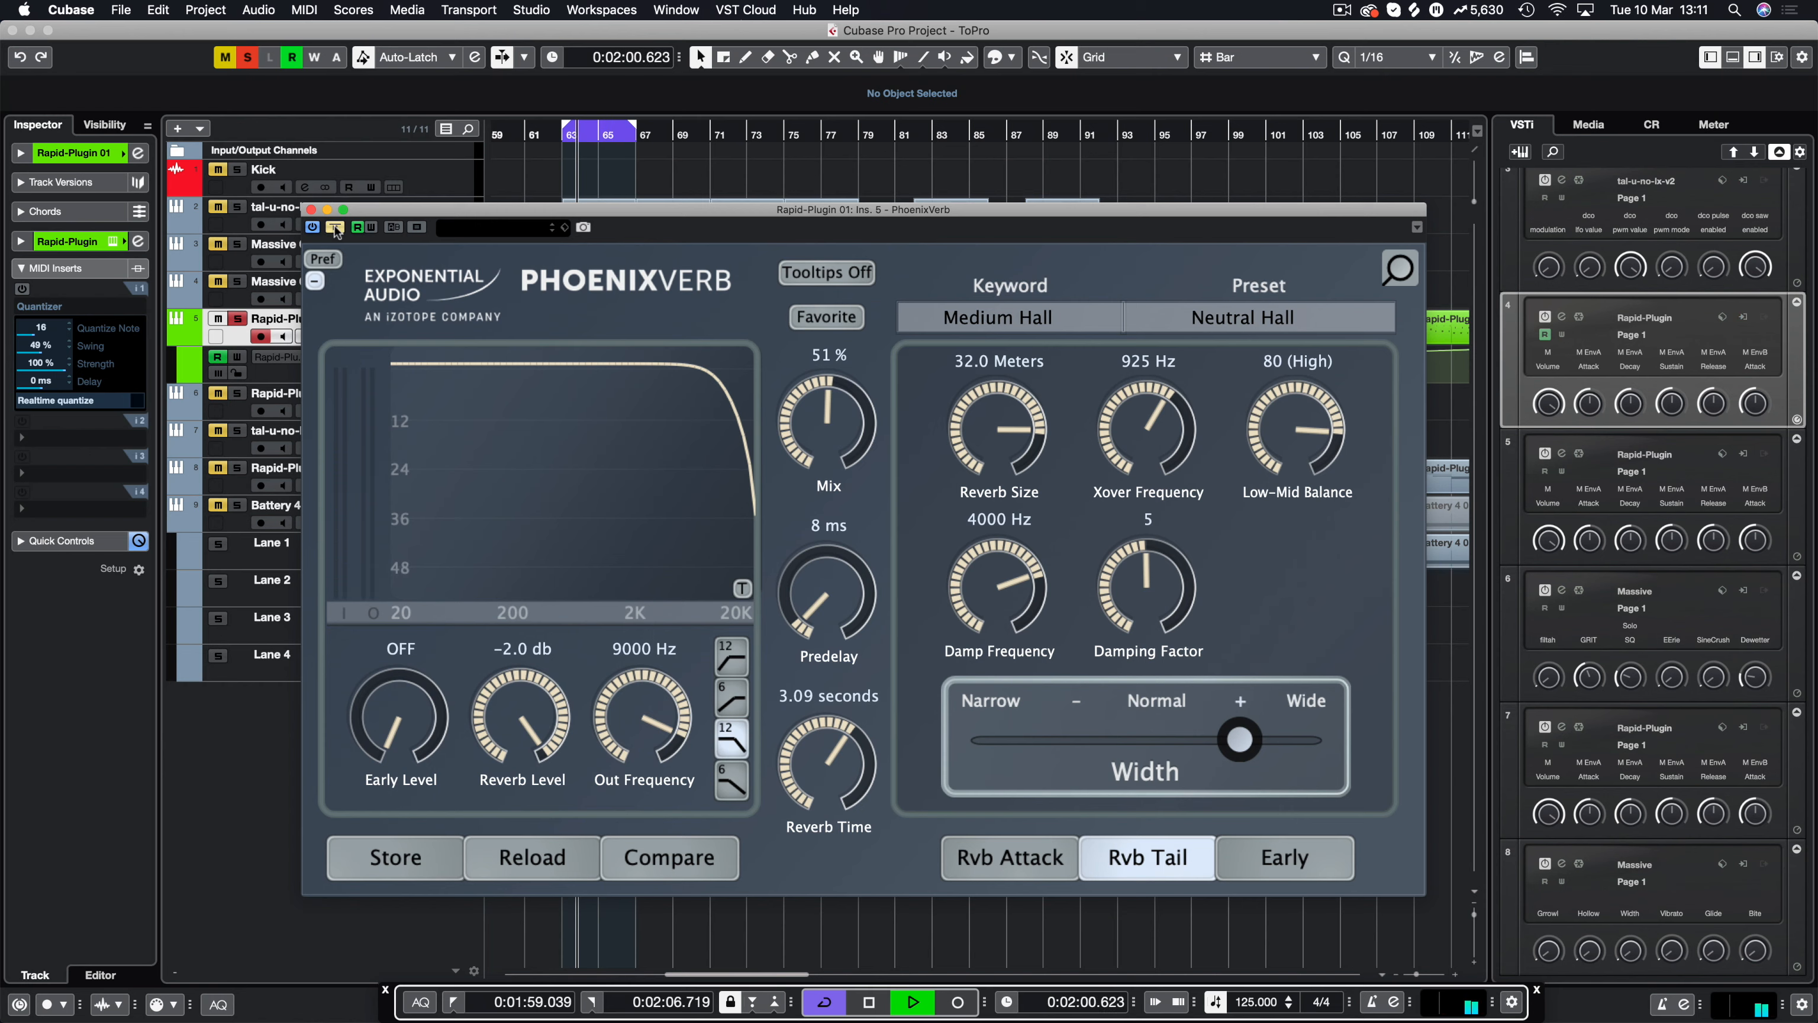
pyautogui.click(335, 228)
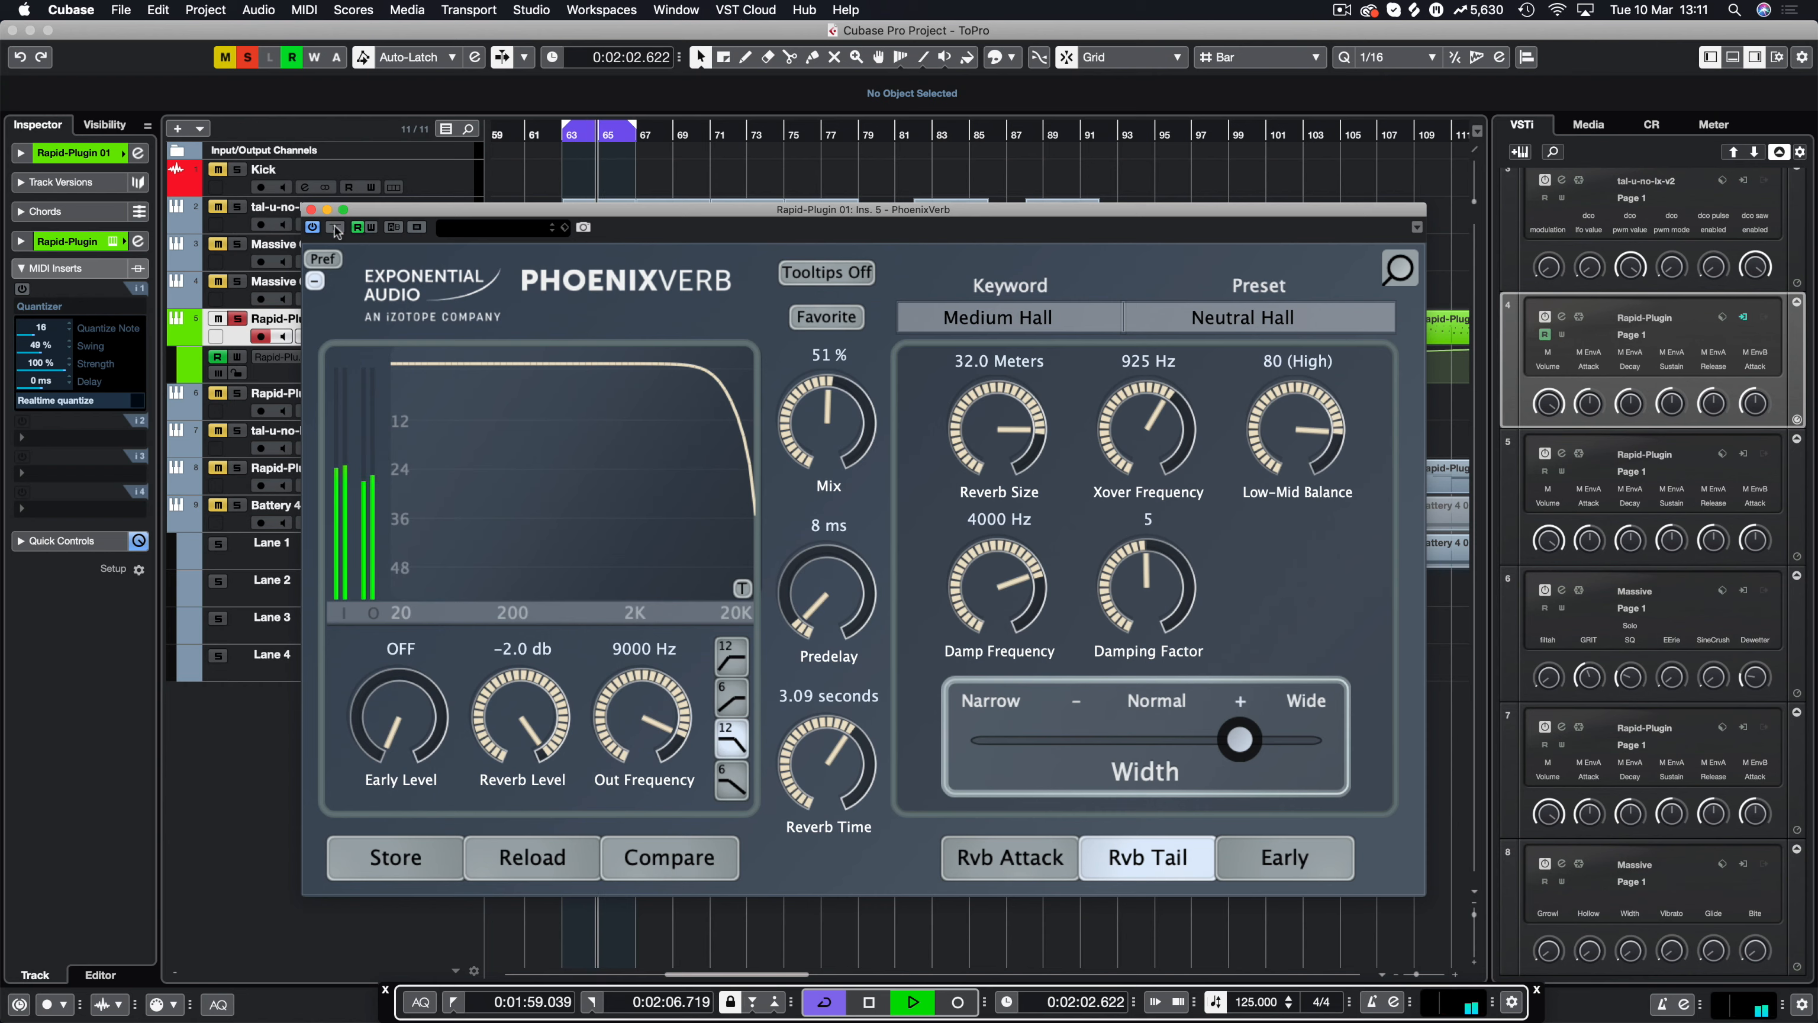
pyautogui.press('space')
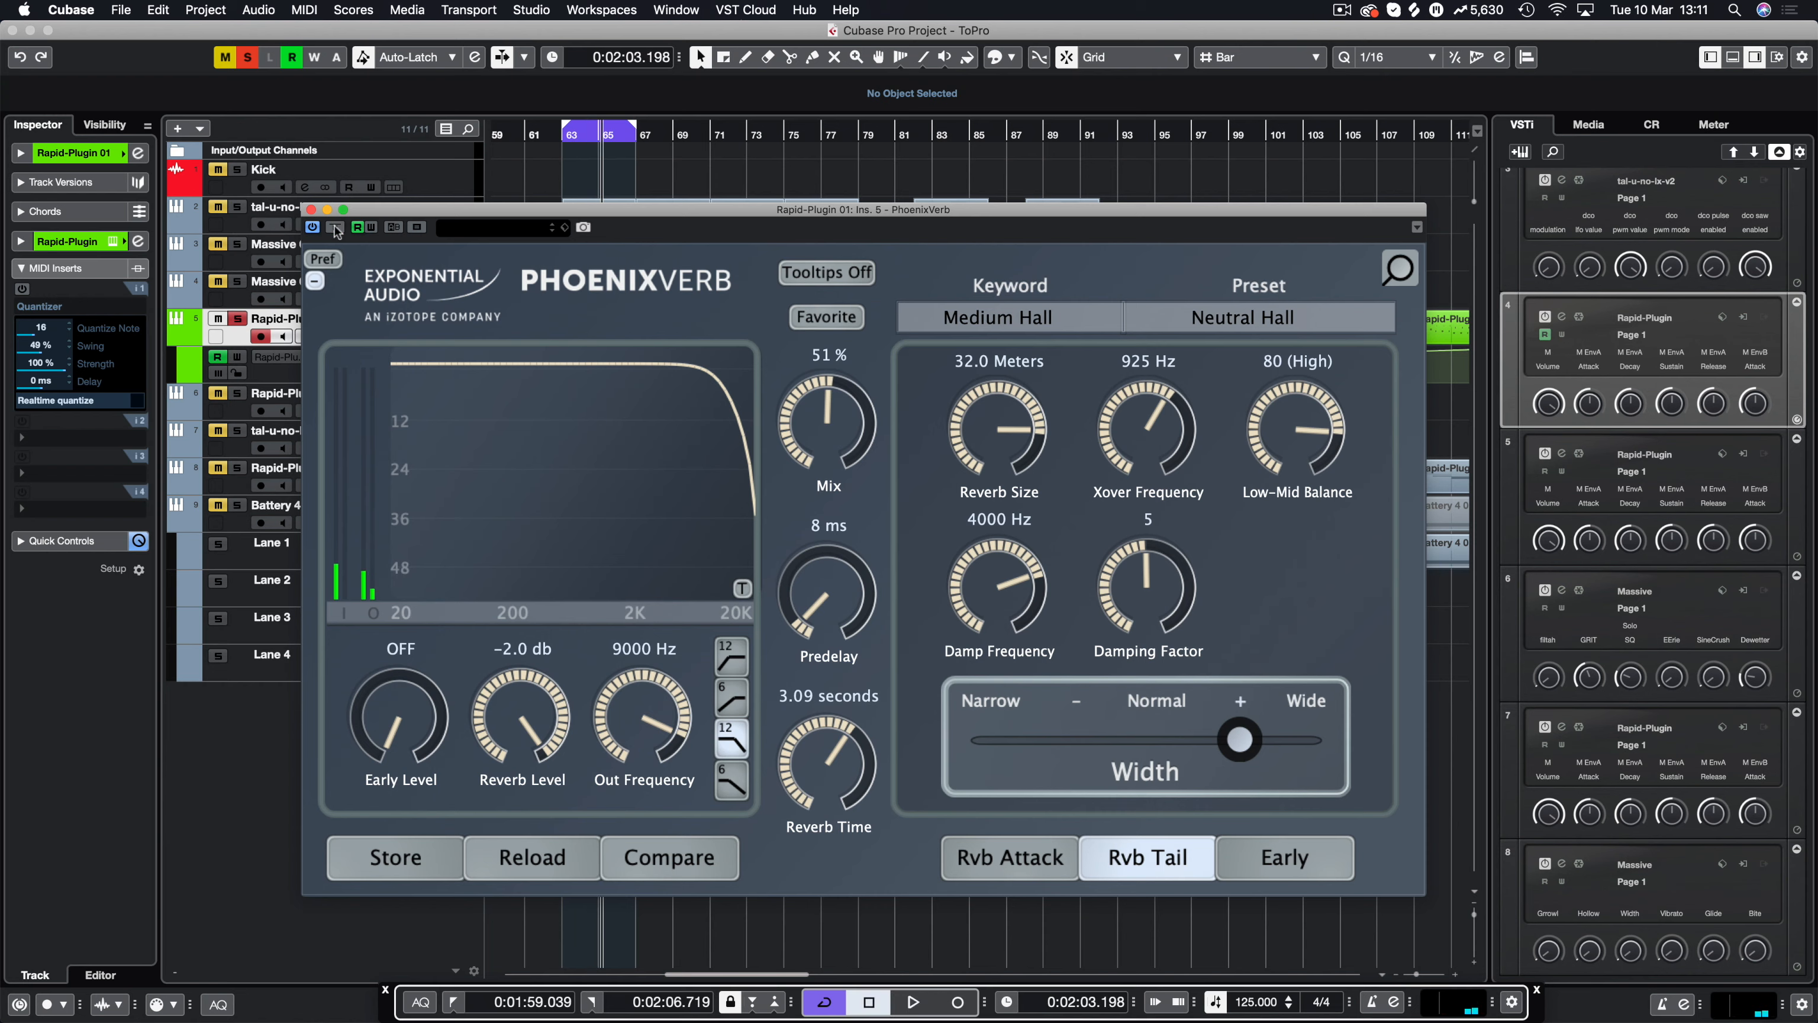
pyautogui.press('KP_1')
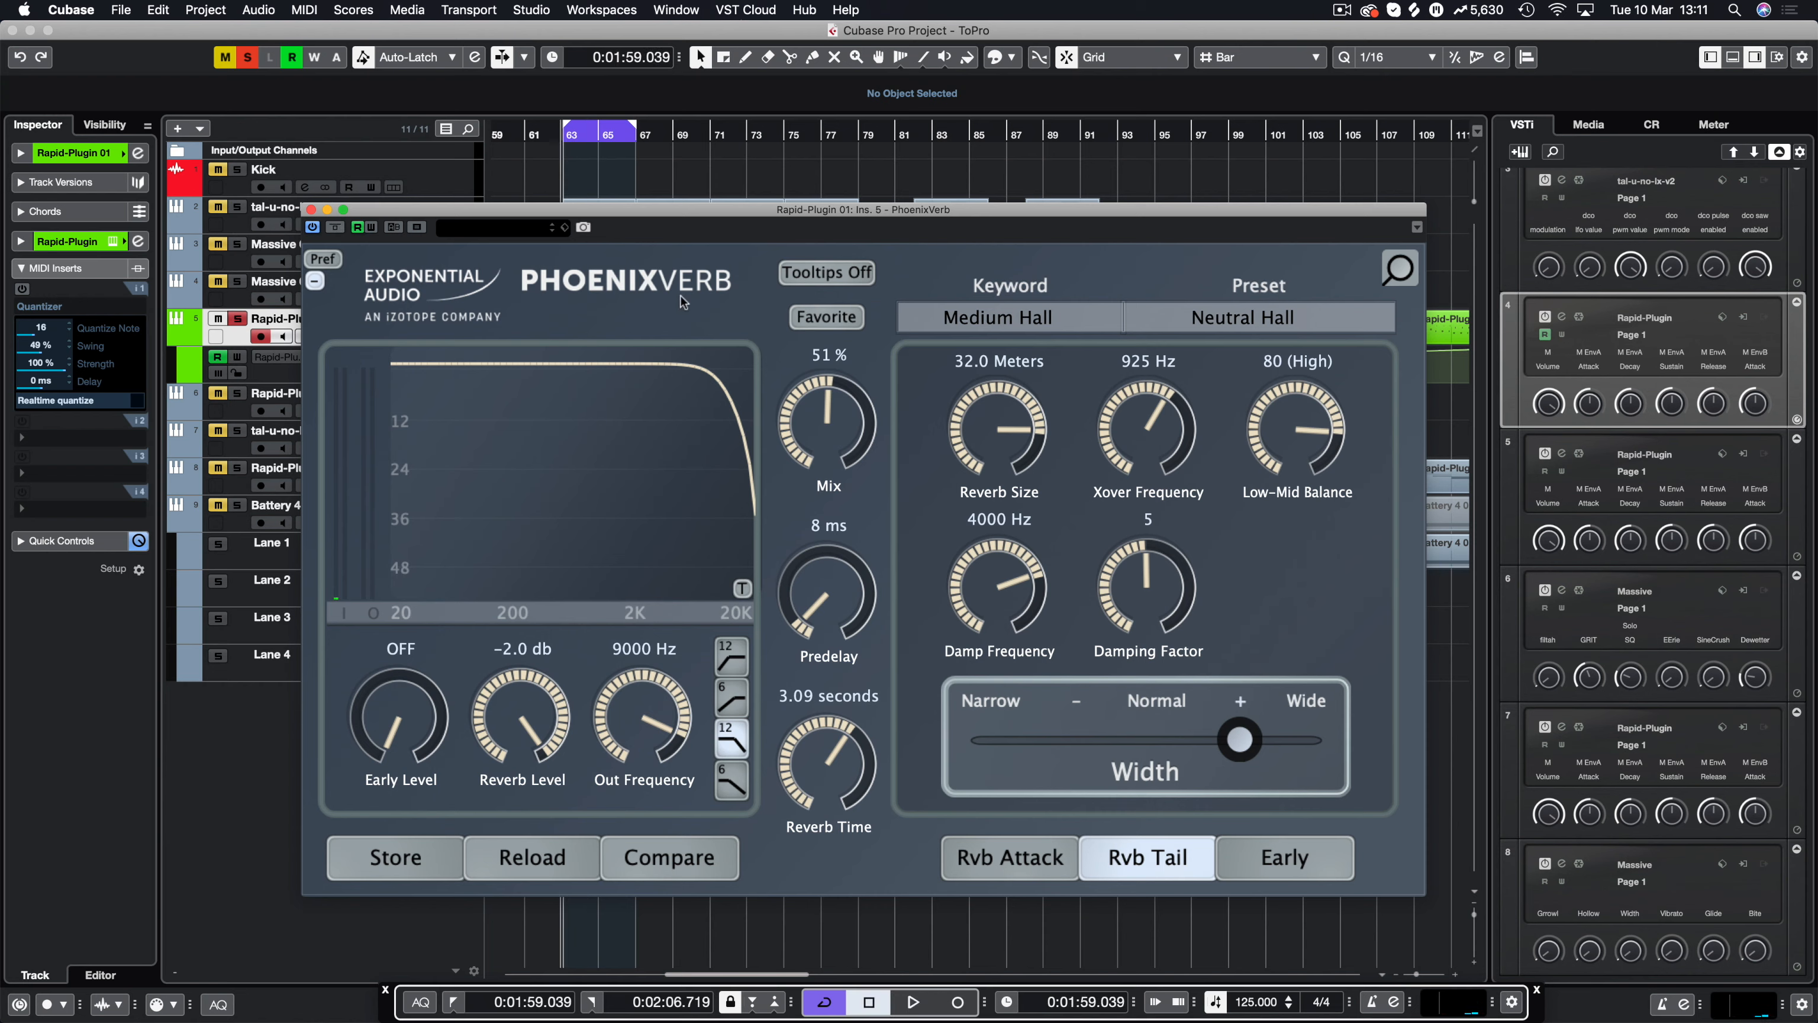
# Move the reverb window slightly higher and look through the processing threshold options without changing the threshold.
pyautogui.moveTo(805, 215); pyautogui.dragTo(804, 197)
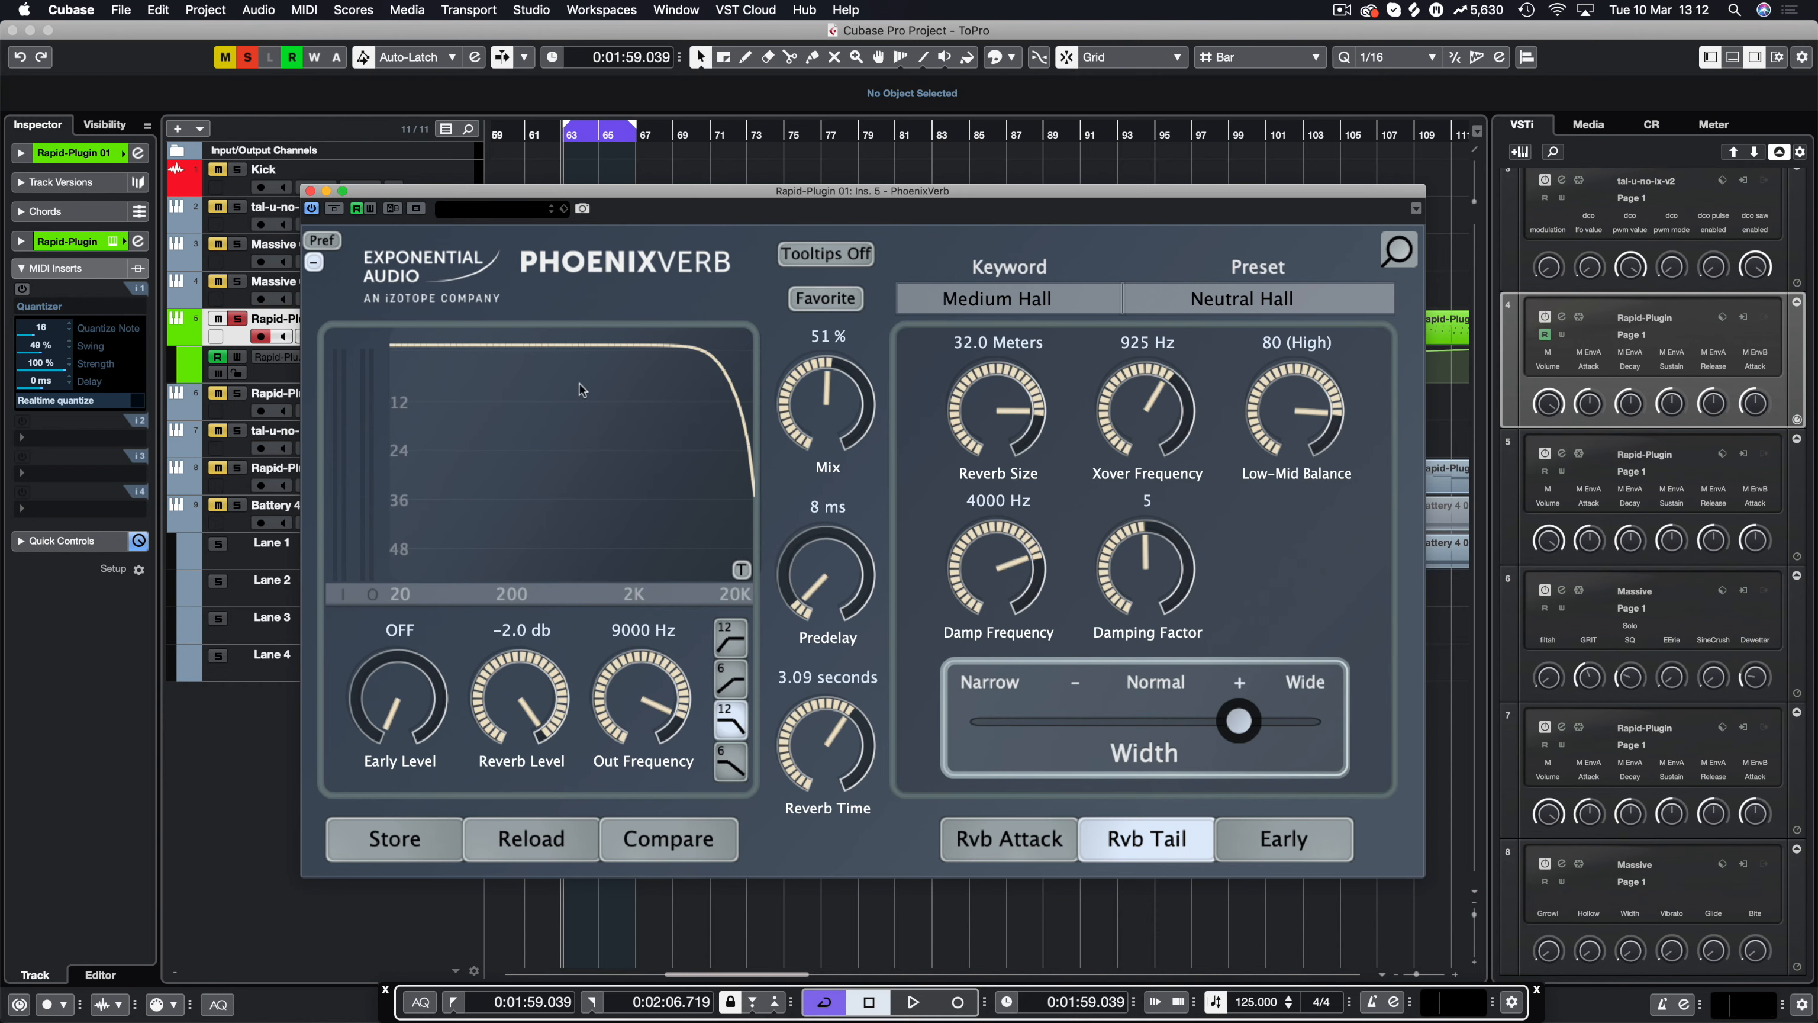
pyautogui.click(741, 572)
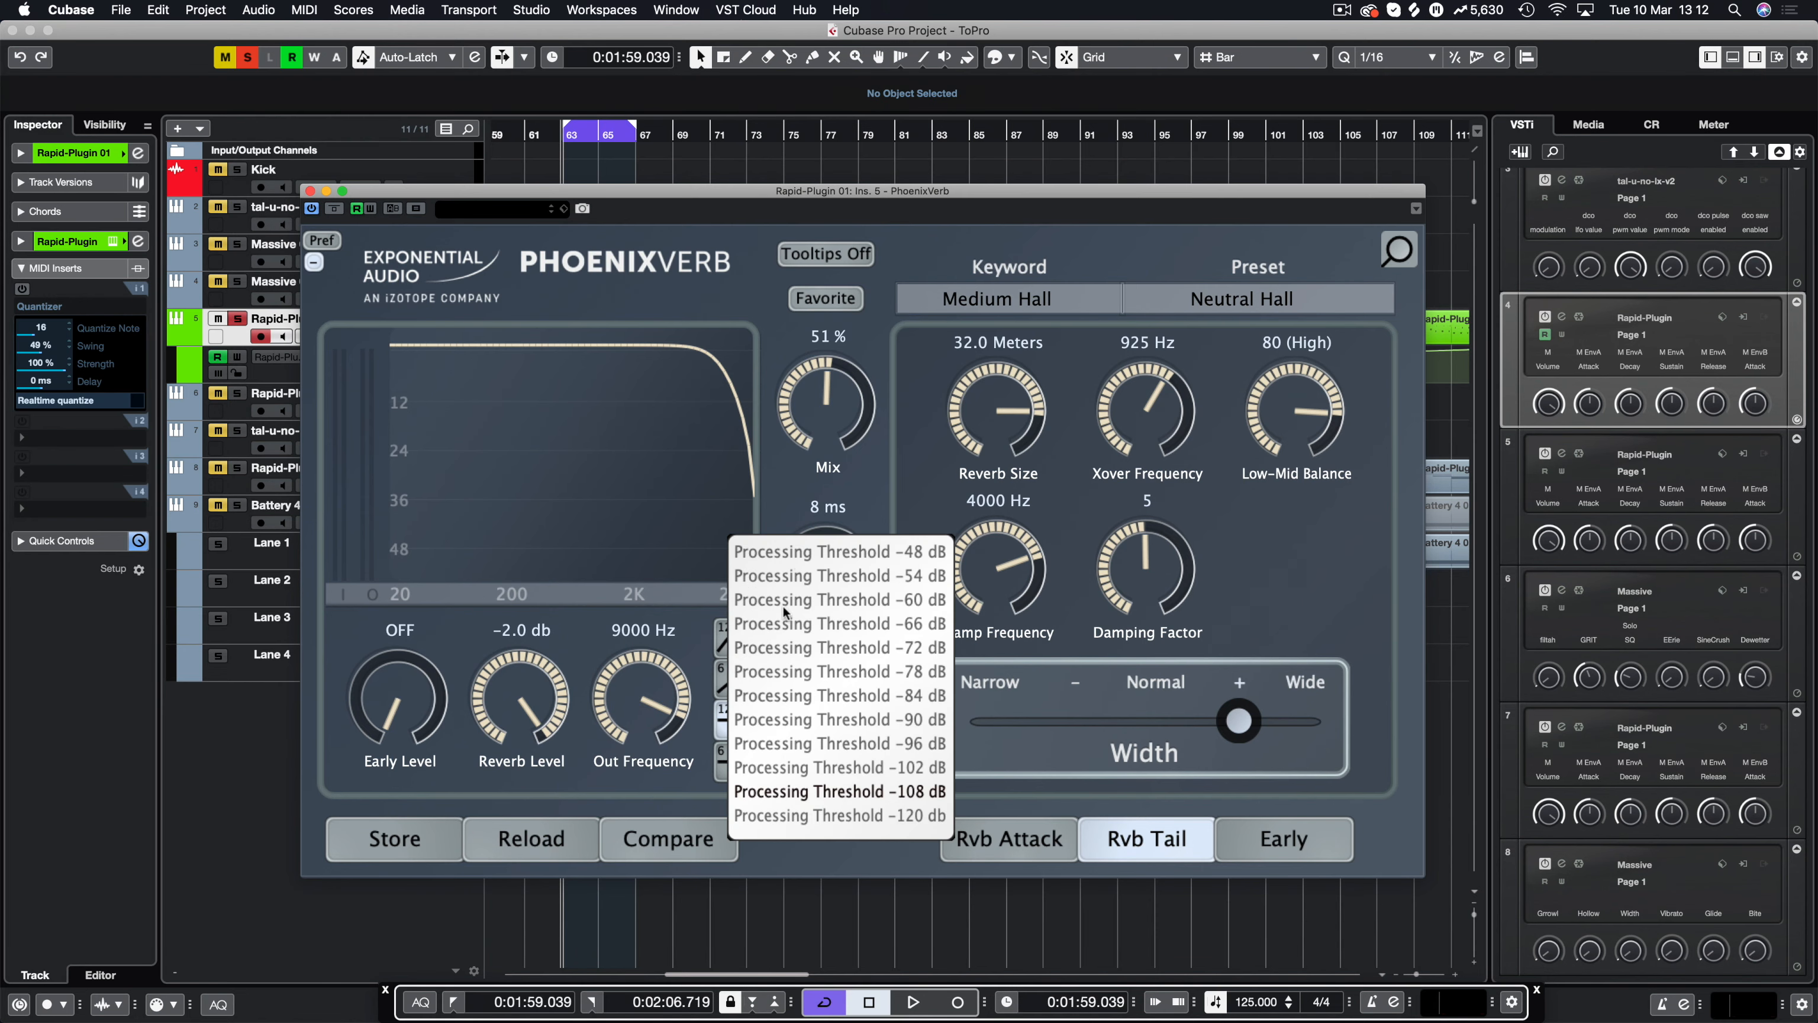
pyautogui.click(806, 454)
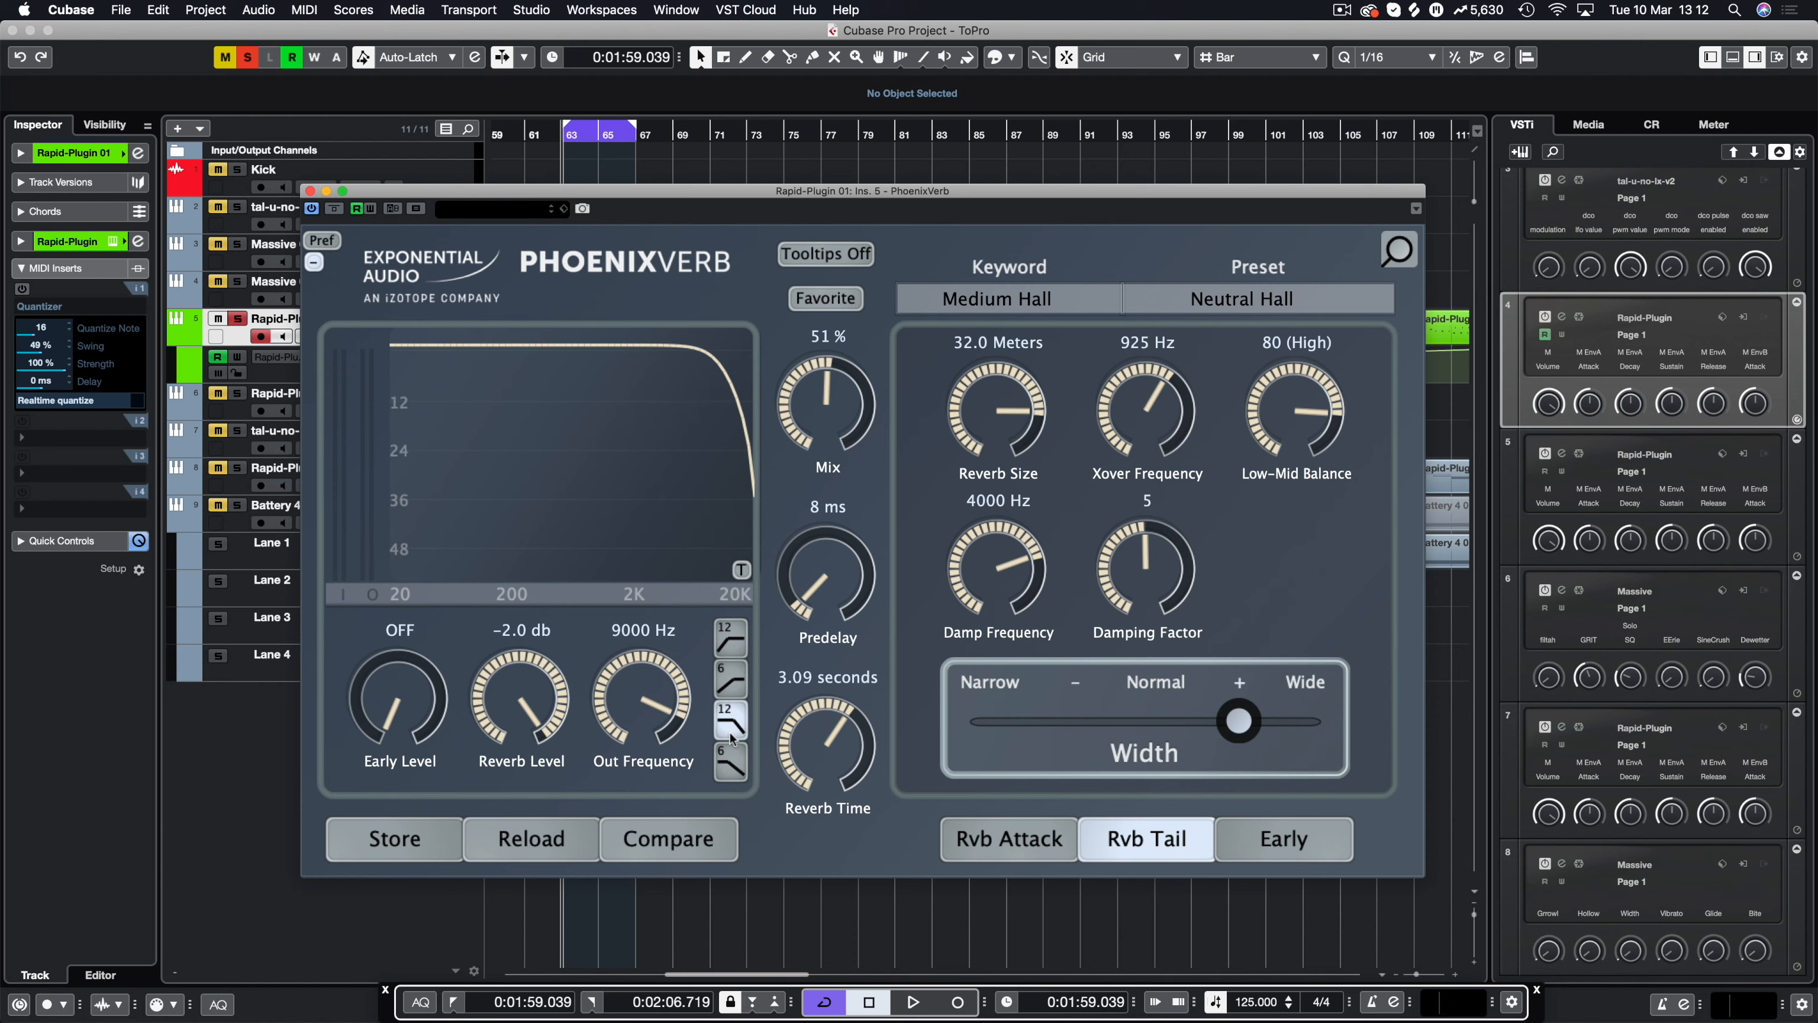
# Try the 6 dB high-pass, 6 dB low-pass and 12 dB high-pass output filters, ending on the 12 dB low-pass.
pyautogui.click(727, 692)
pyautogui.click(734, 688)
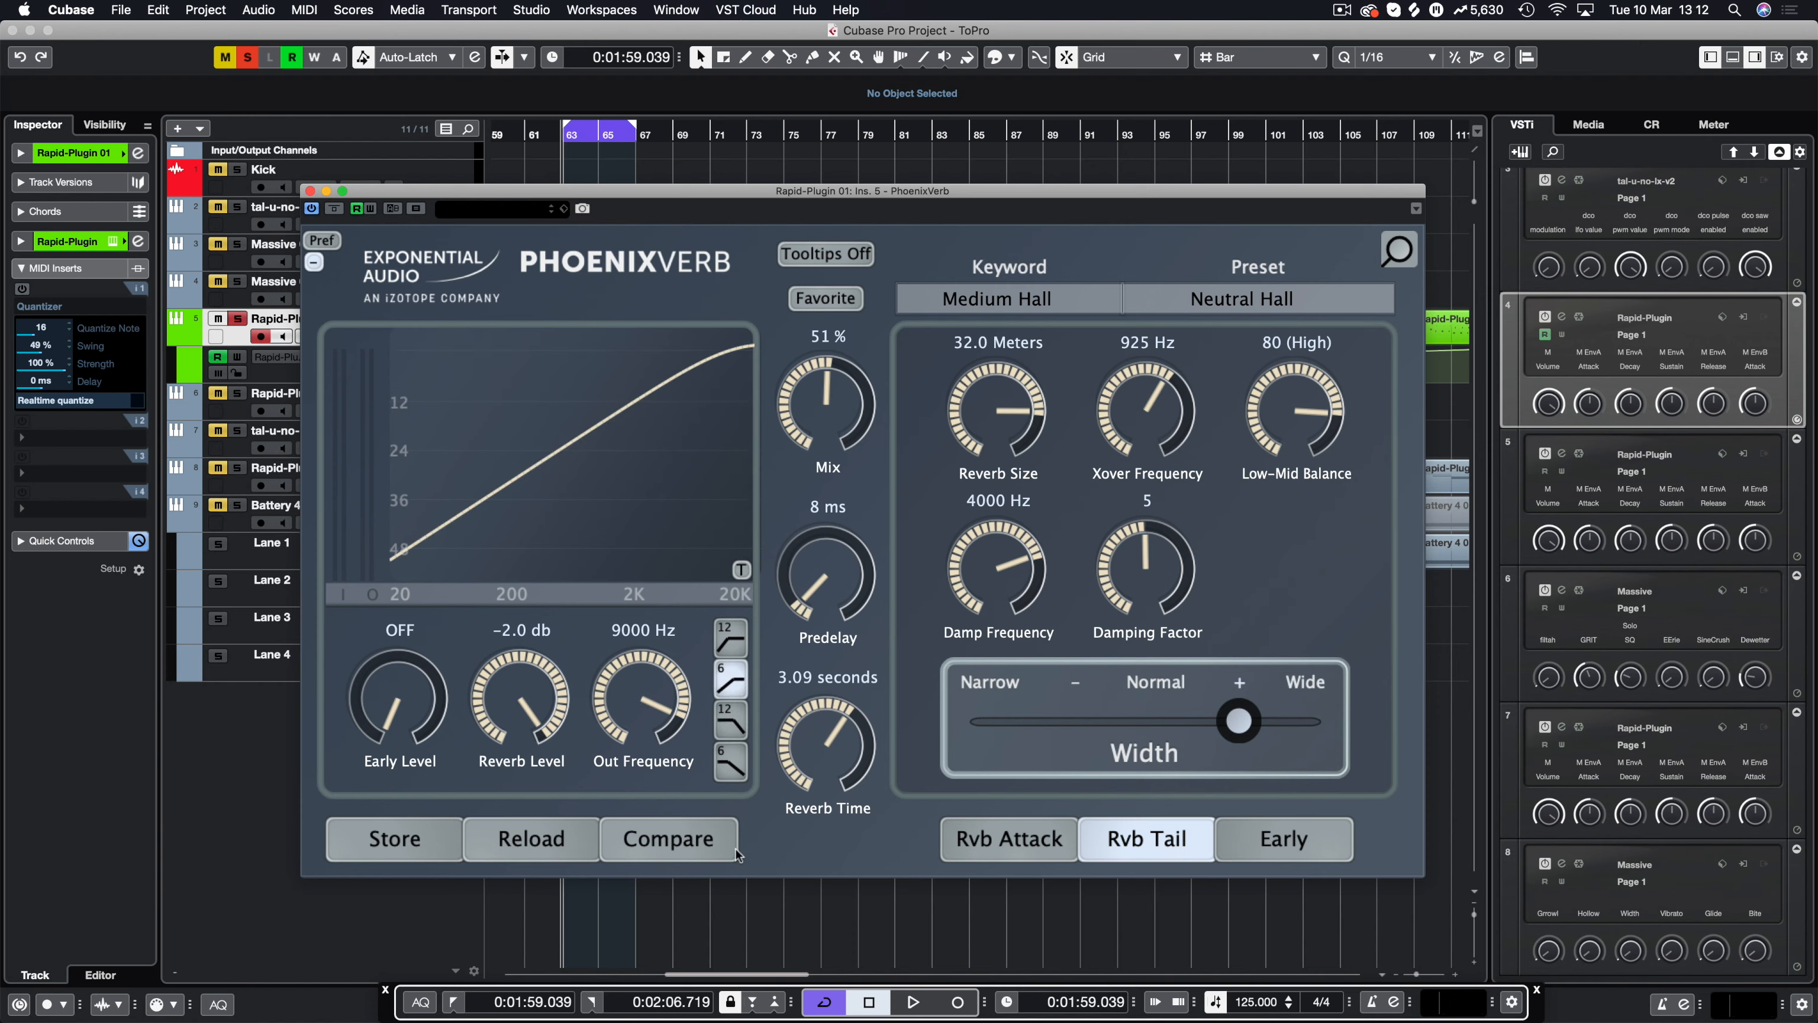
pyautogui.click(727, 763)
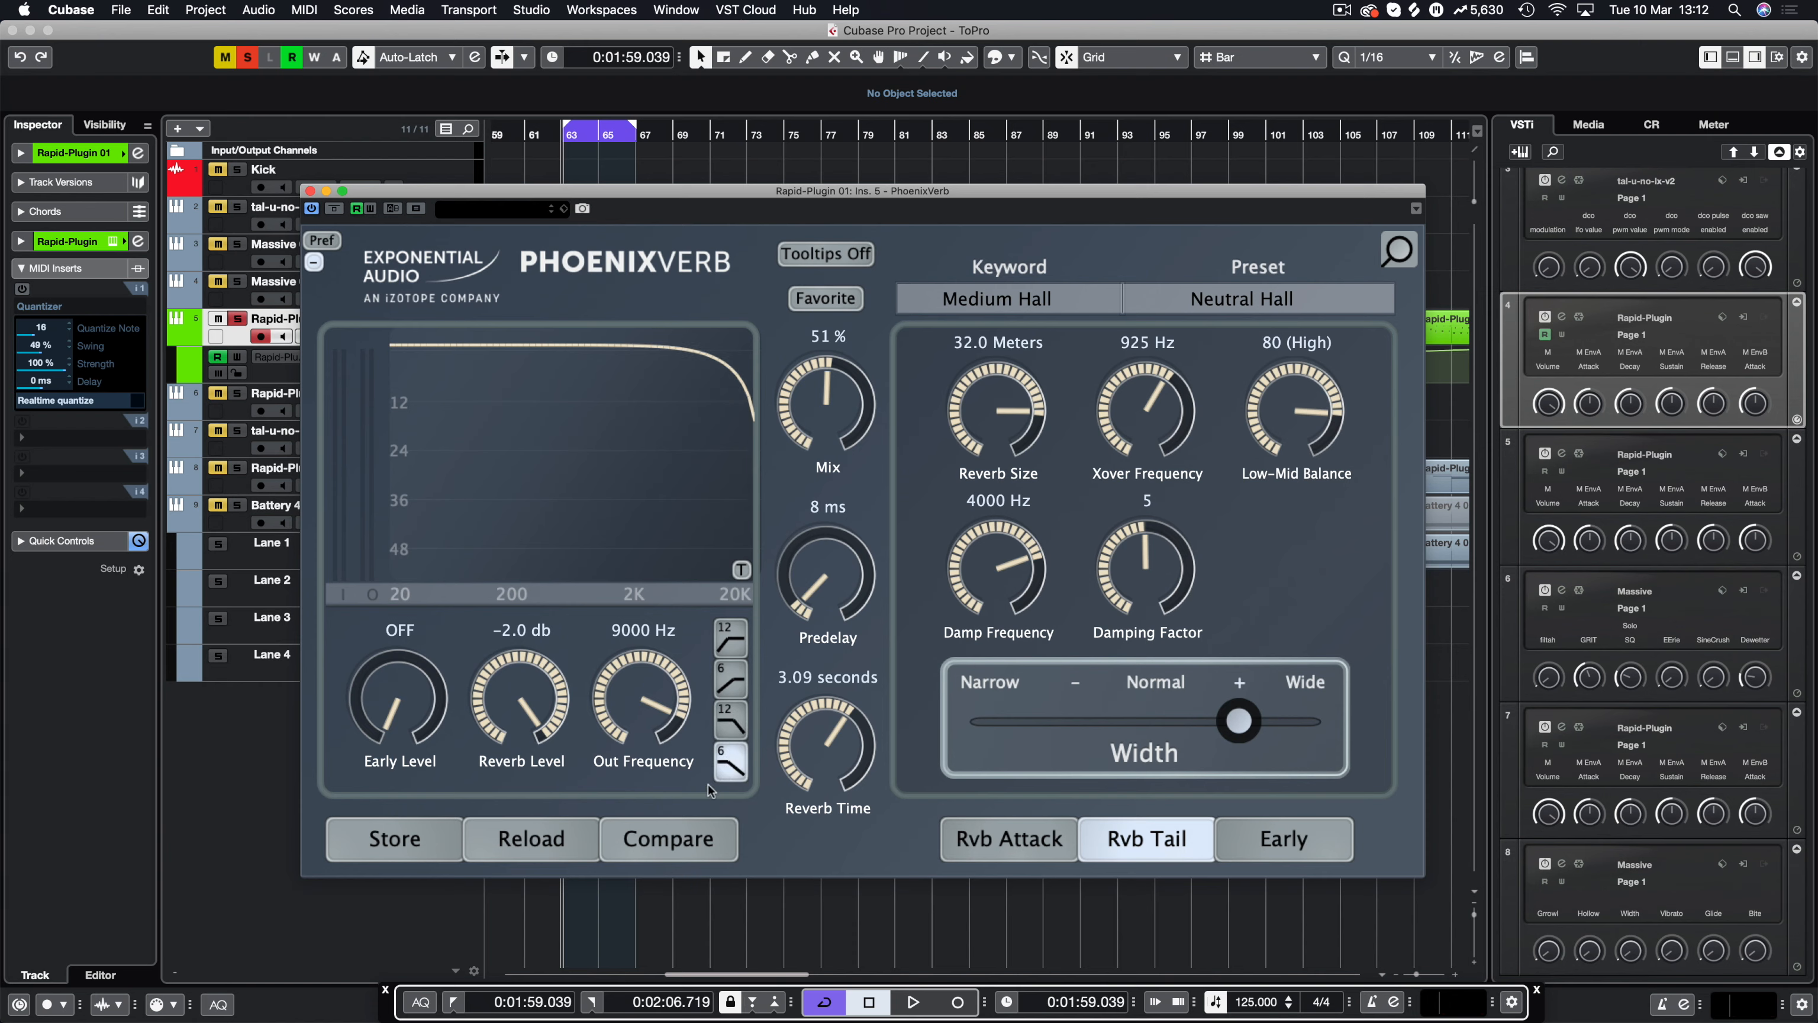
pyautogui.click(730, 639)
pyautogui.click(726, 719)
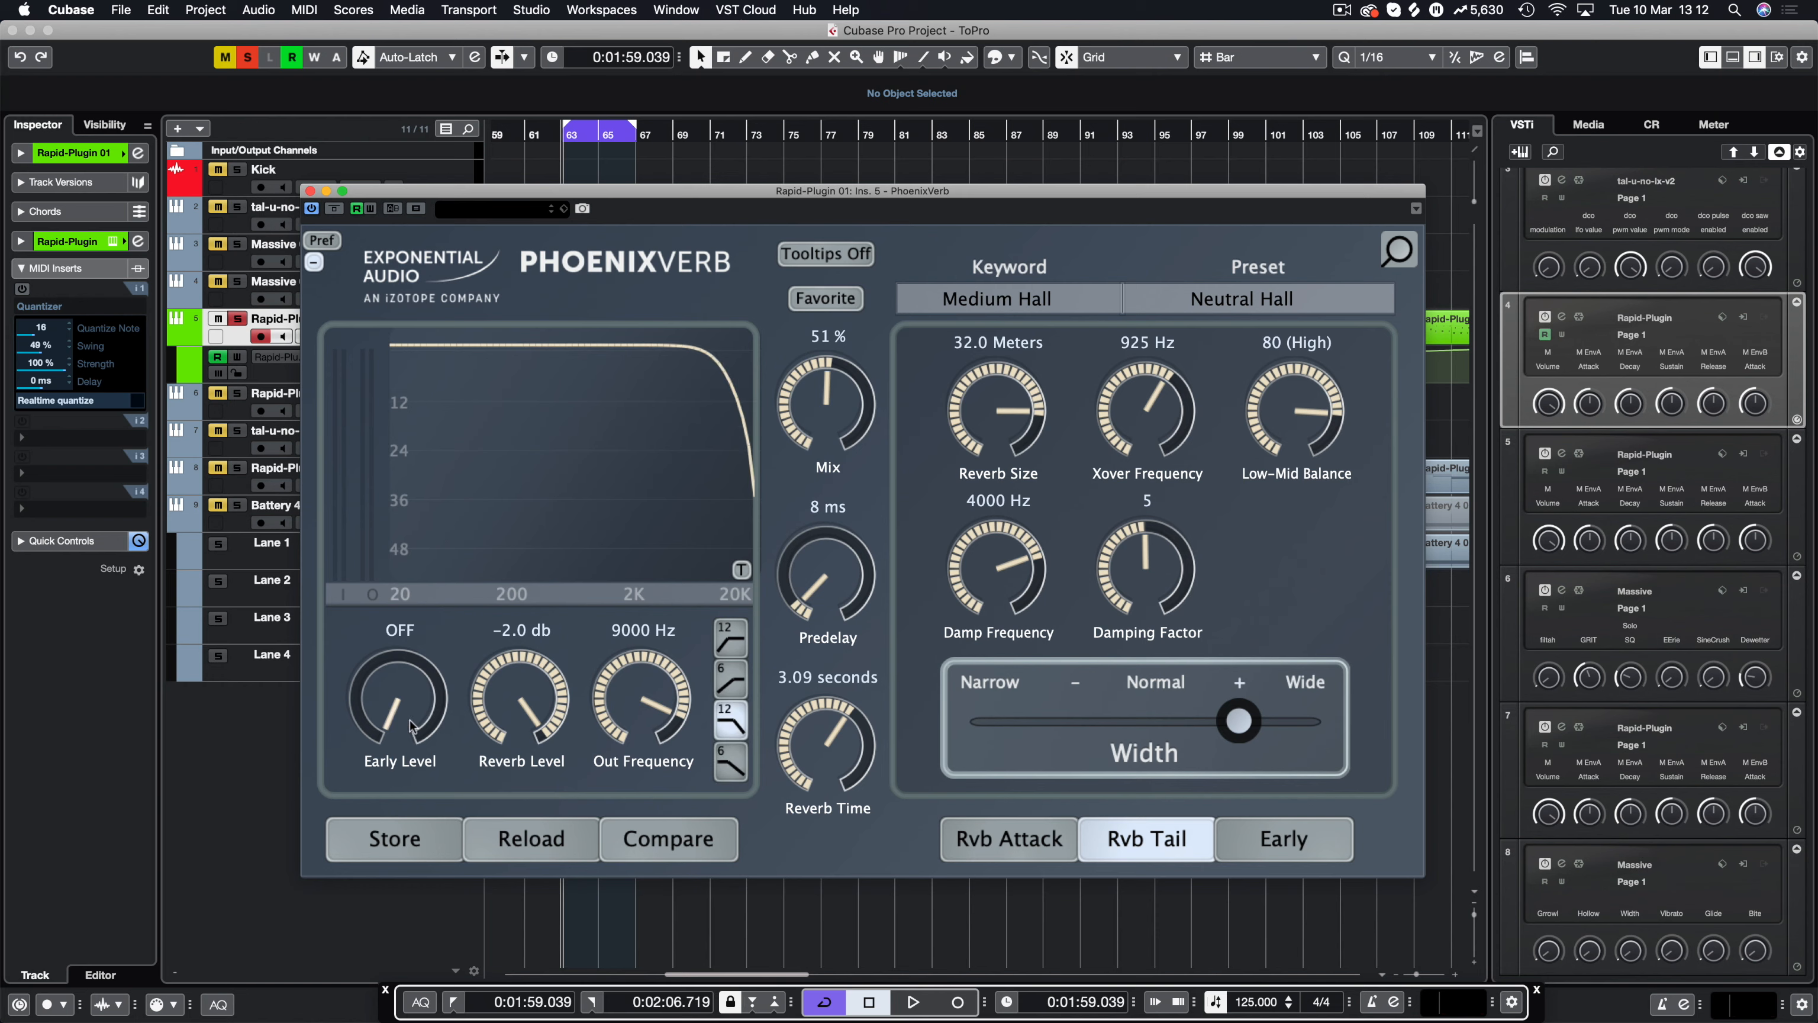
# Set the reverb level to -5.5 dB, the mix to 50 % and the predelay to 2 ms.
pyautogui.moveTo(396, 725); pyautogui.dragTo(645, 710)
pyautogui.moveTo(823, 385); pyautogui.dragTo(825, 400)
pyautogui.moveTo(824, 561); pyautogui.dragTo(796, 600)
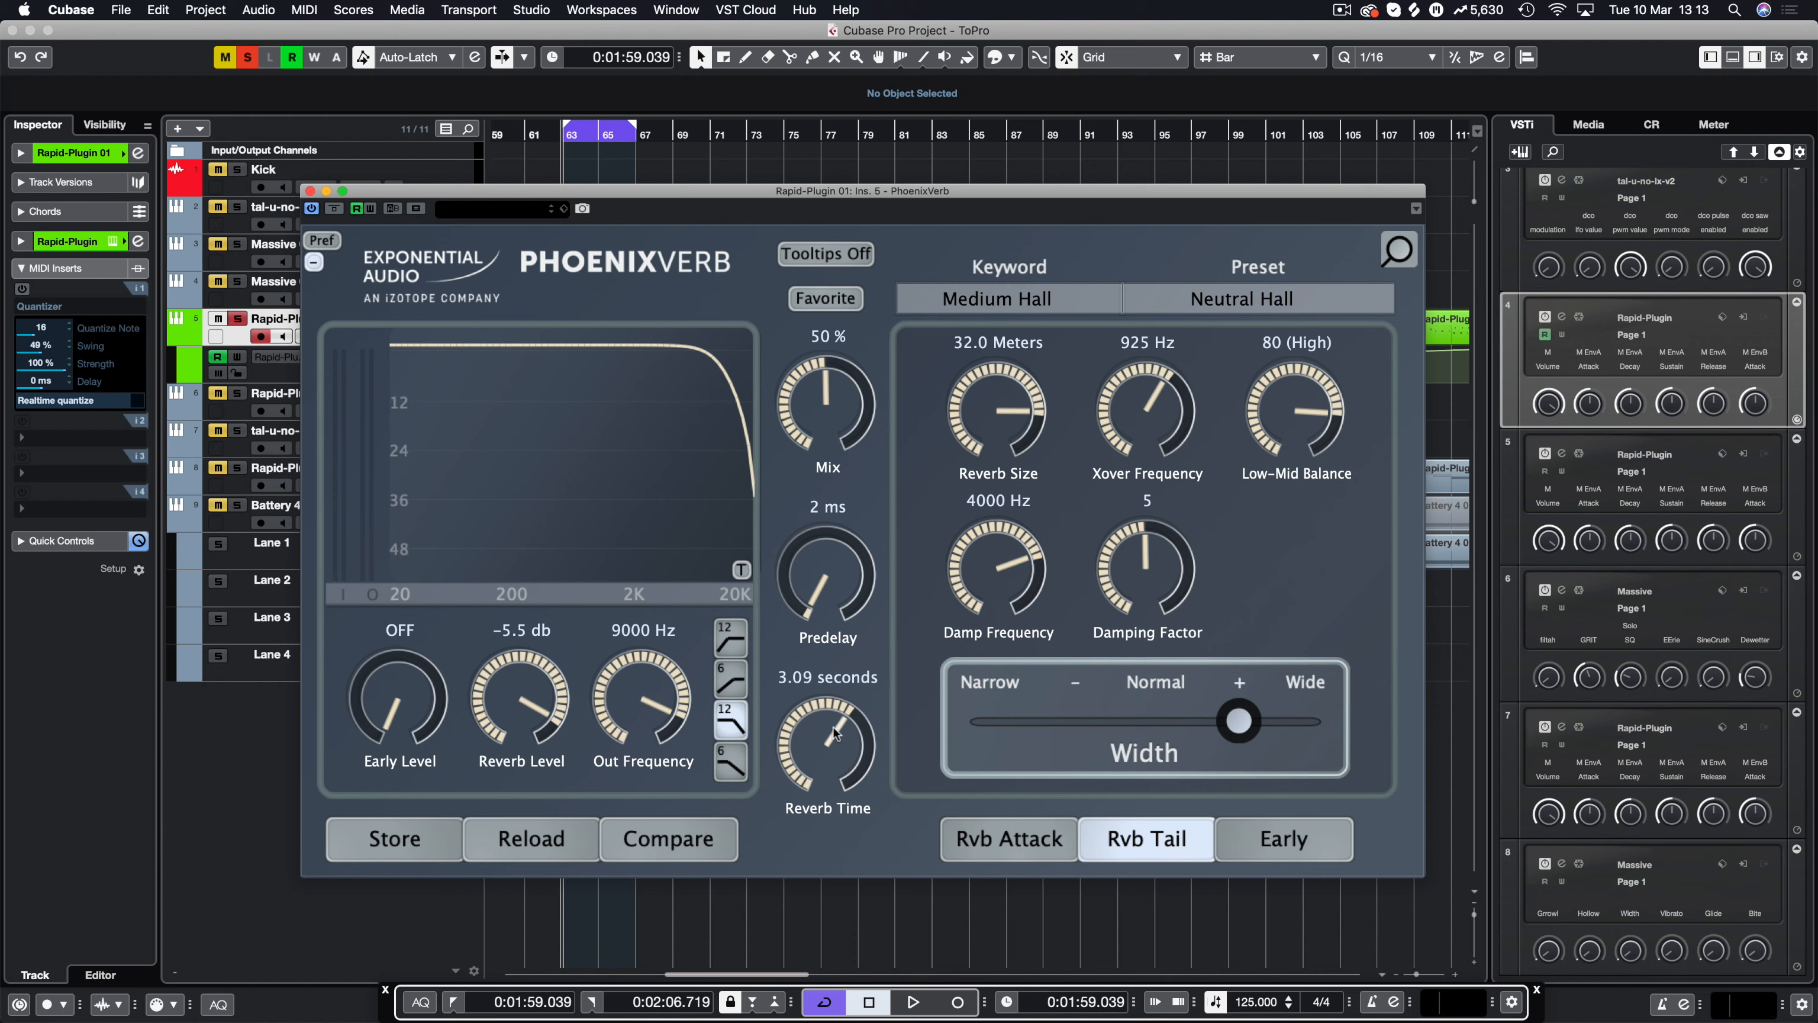
# Enable tooltips to read the explanations of the reverb controls, switch them off again and clear the Favorite marking.
pyautogui.click(812, 258)
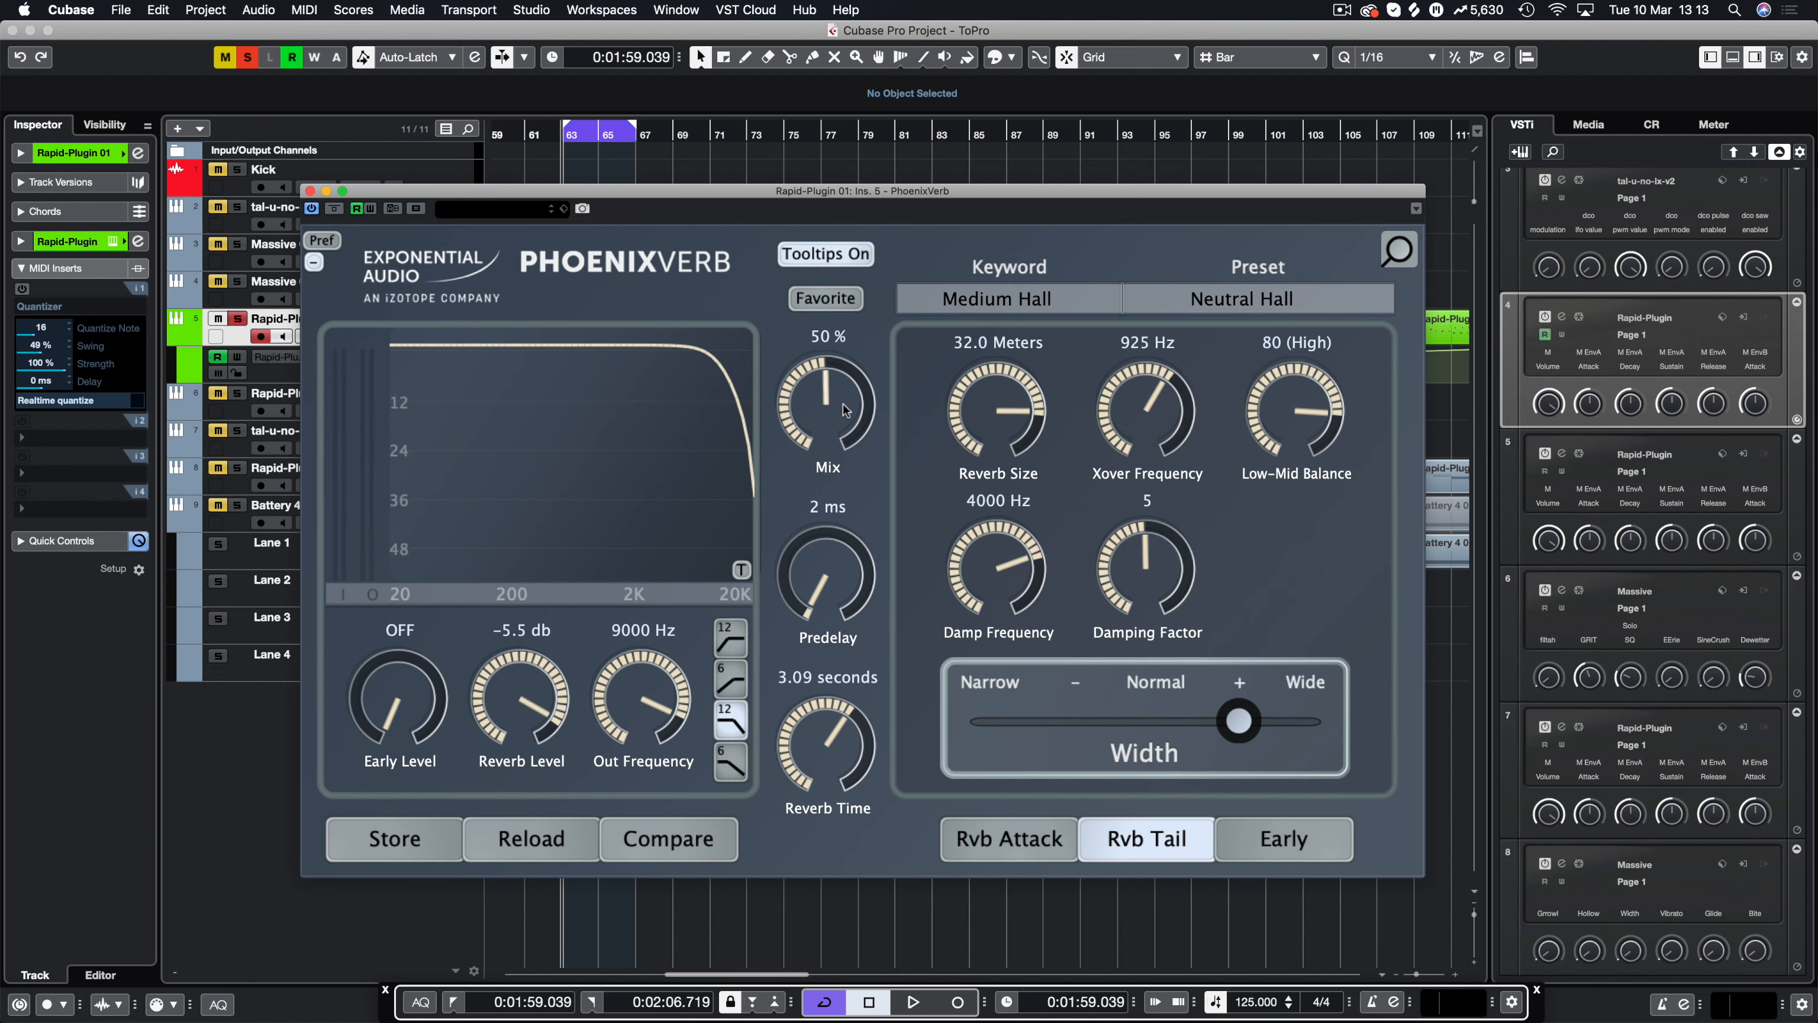
pyautogui.moveTo(846, 409)
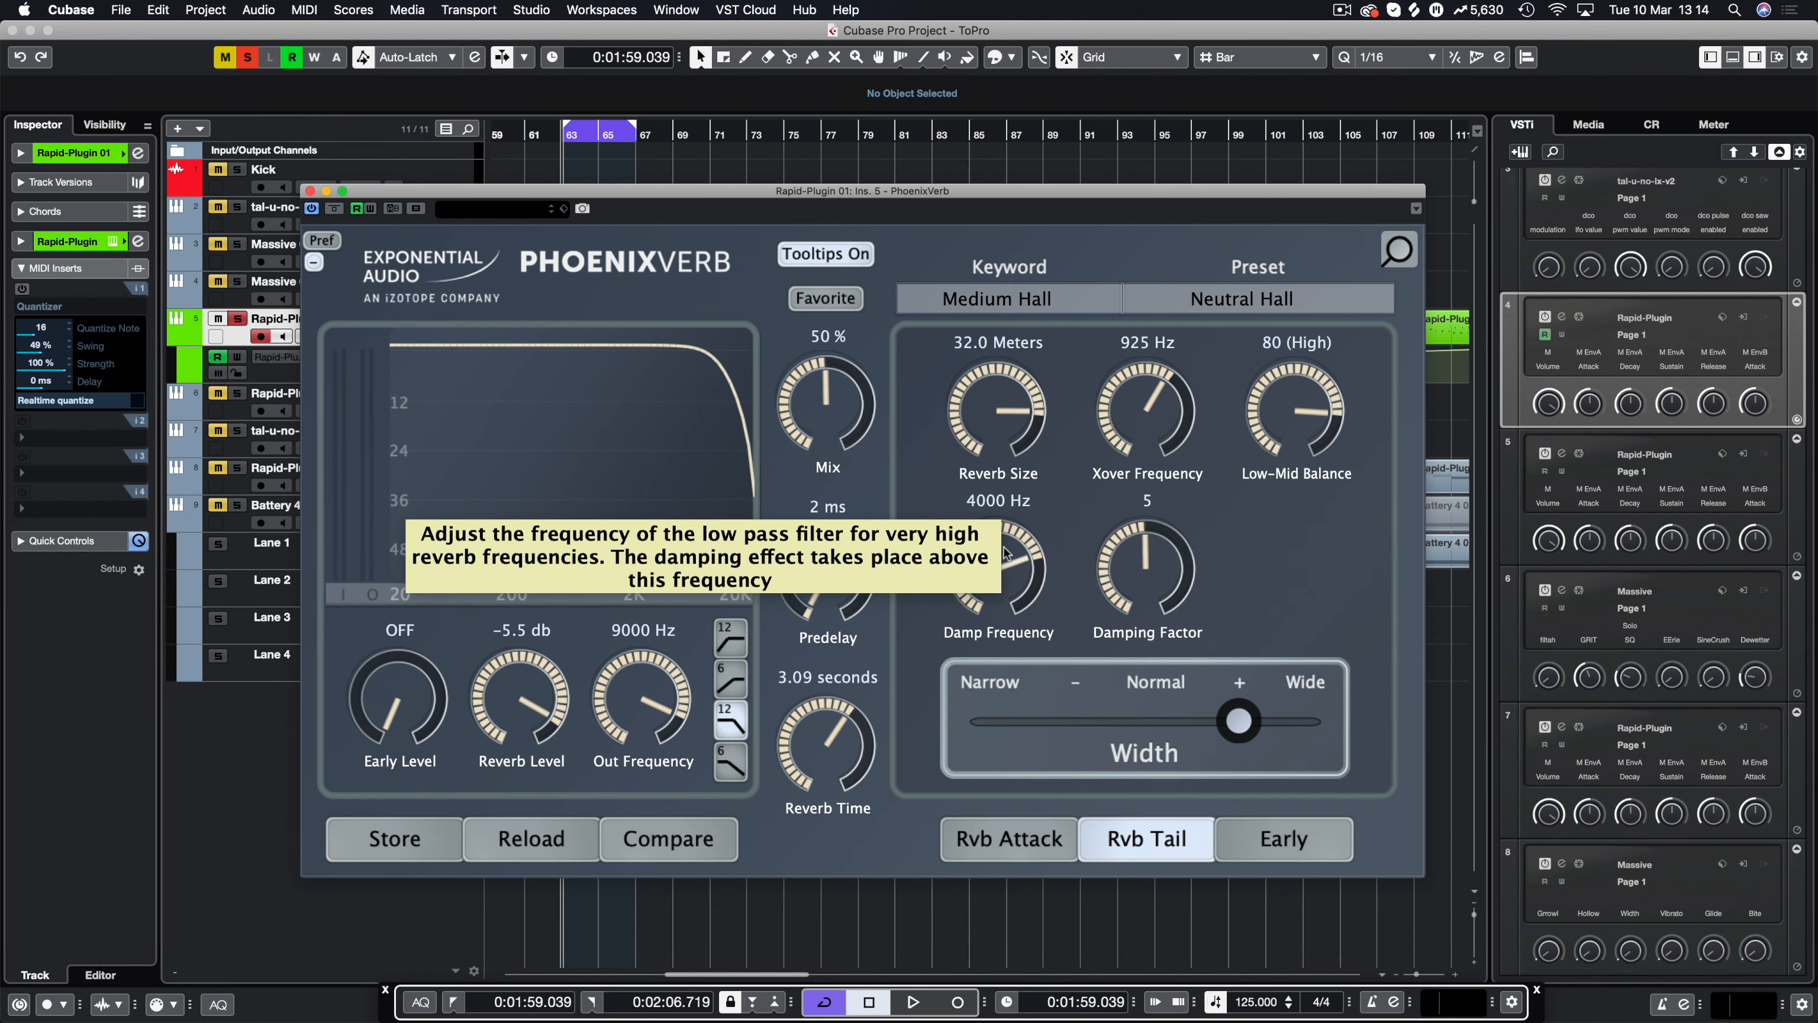
pyautogui.click(846, 255)
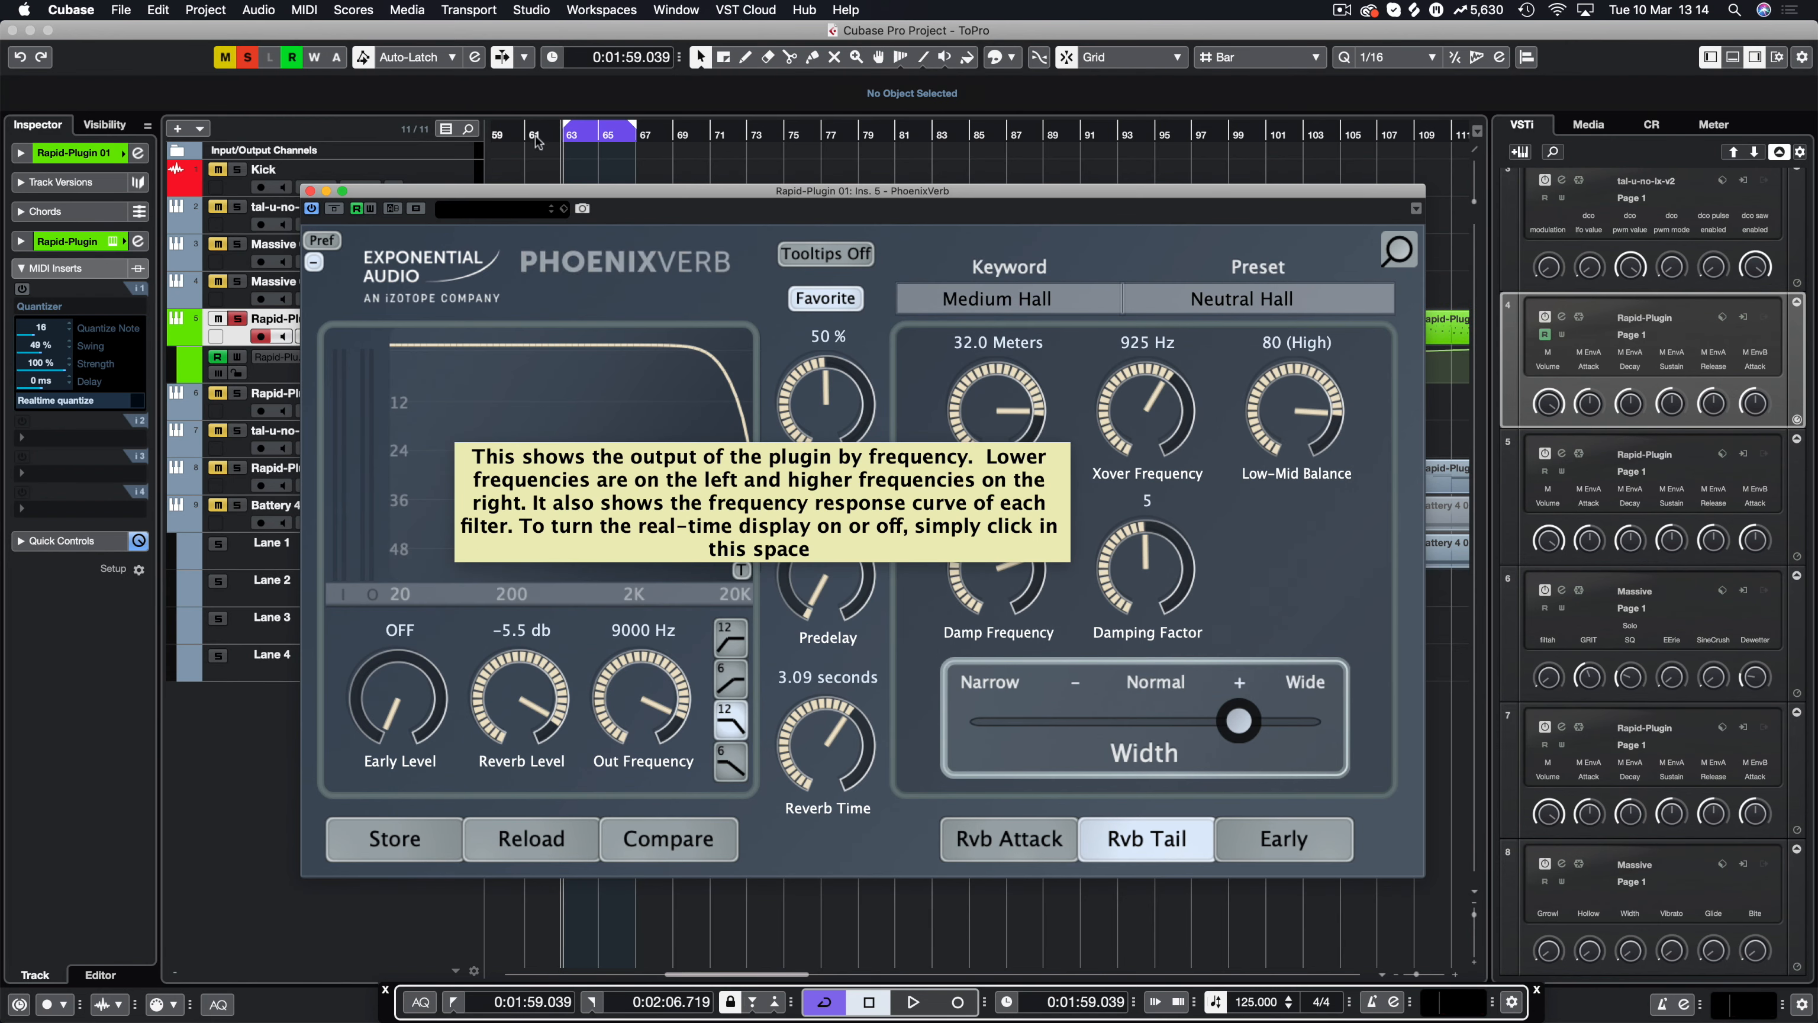
pyautogui.click(831, 303)
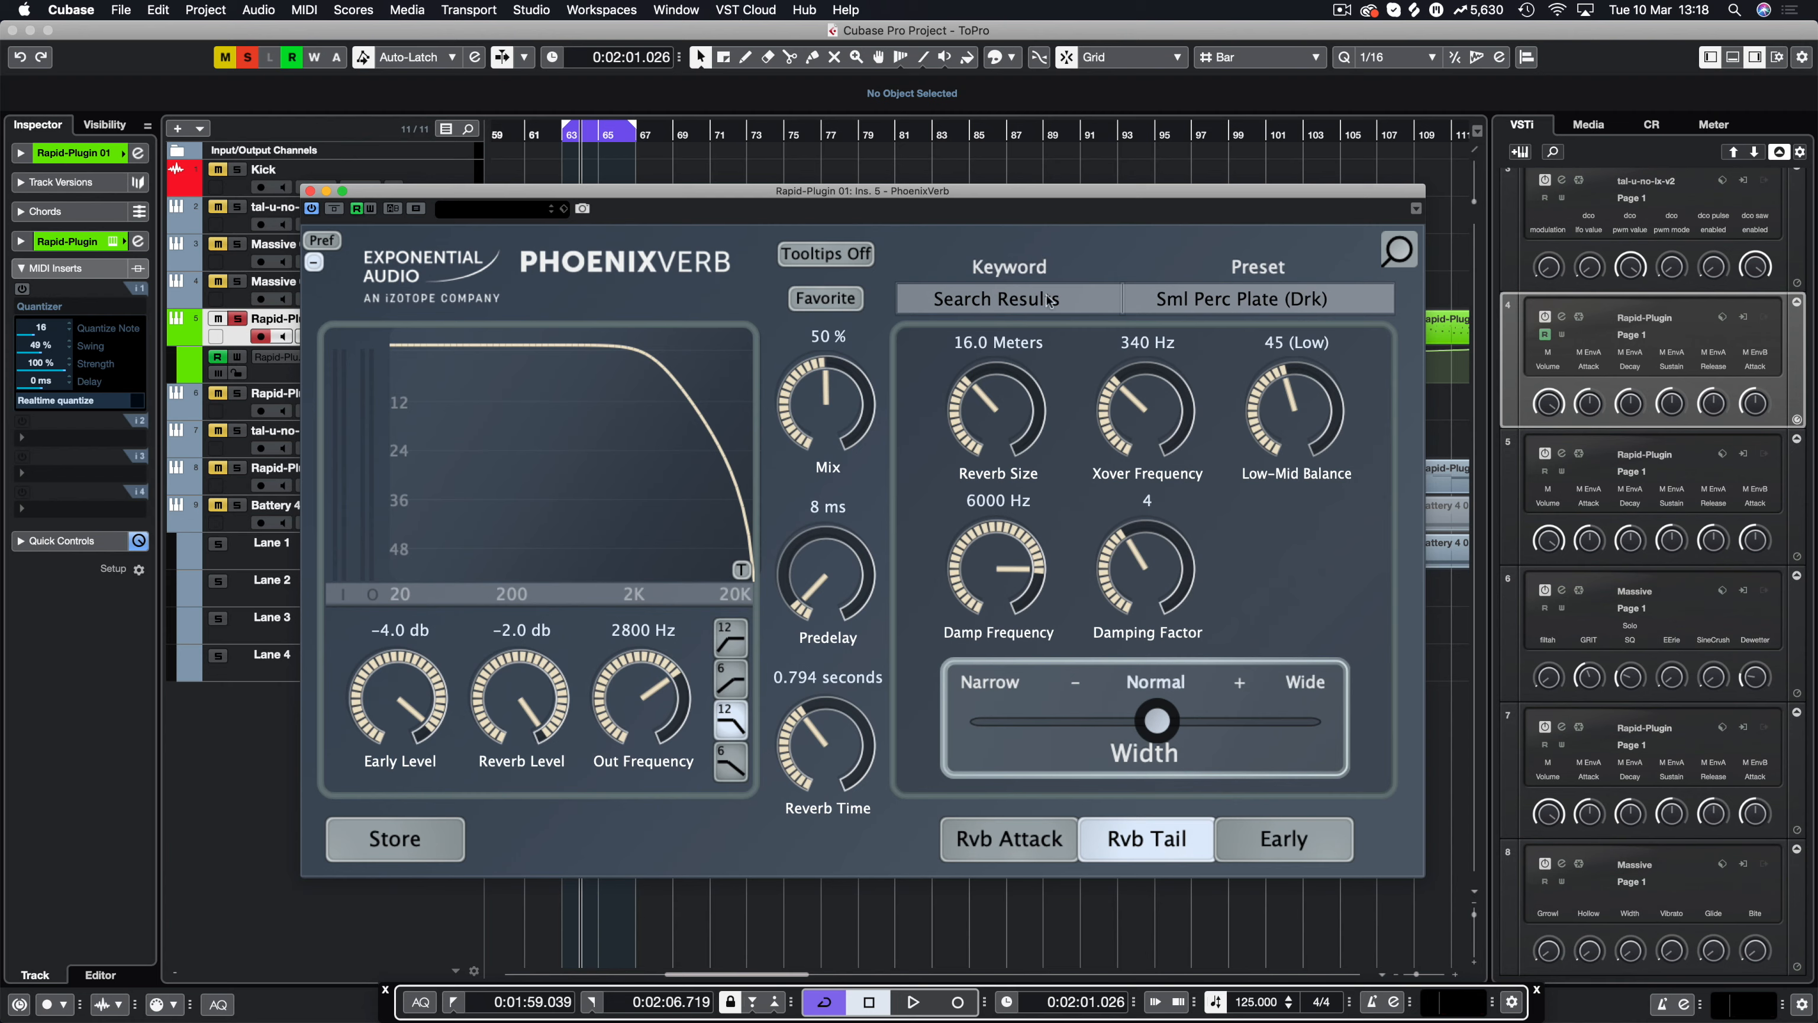
# Choose the Medium Hall keyword and look through its preset list without picking another preset.
pyautogui.click(1013, 301)
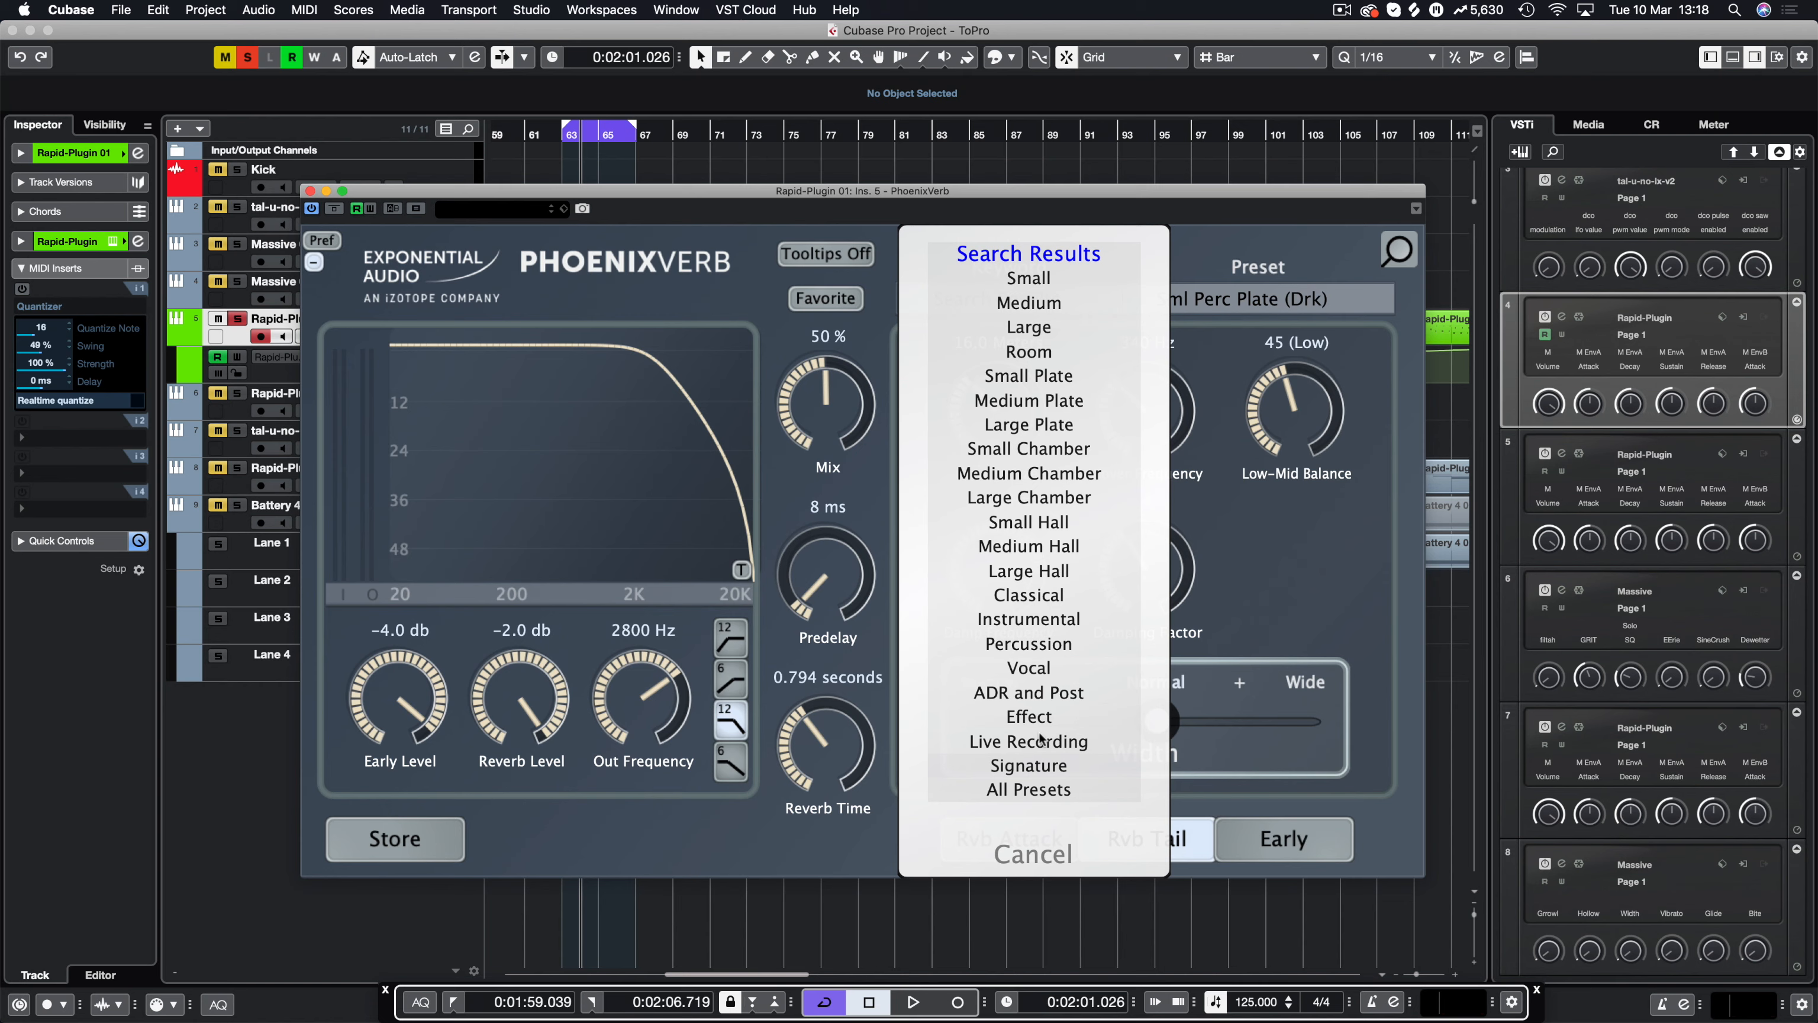
pyautogui.click(1056, 553)
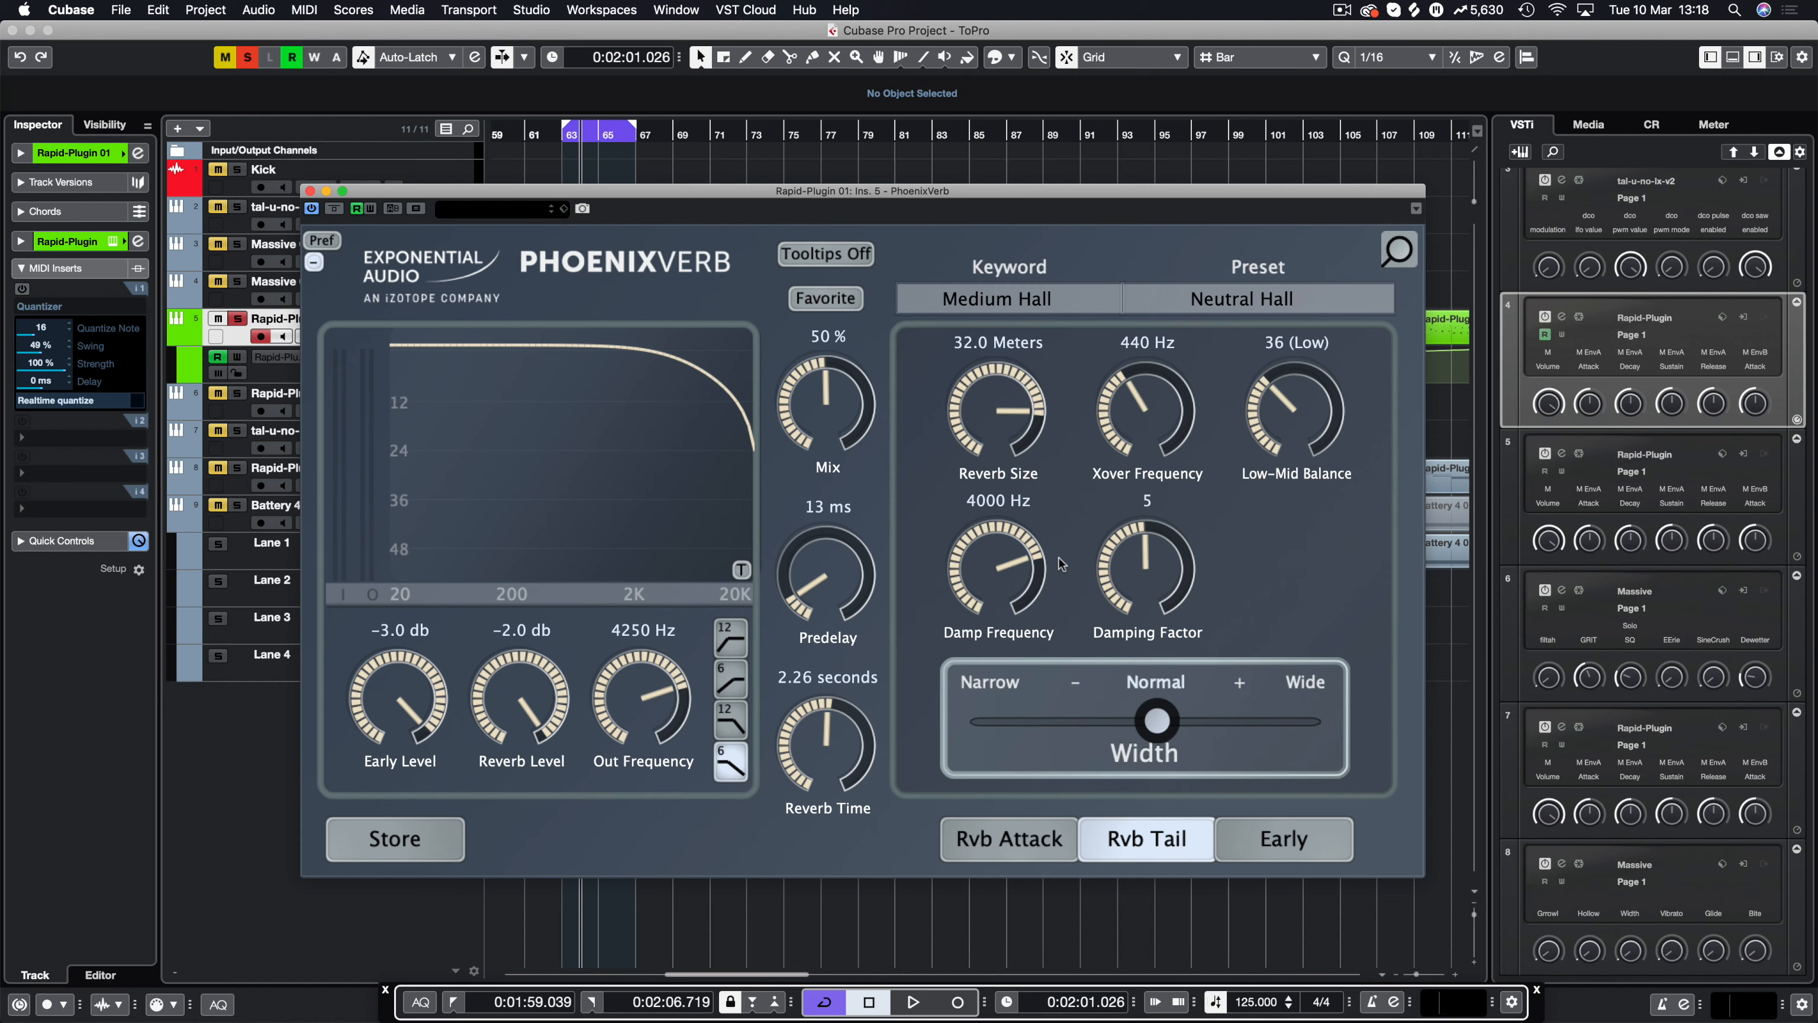
pyautogui.click(1209, 294)
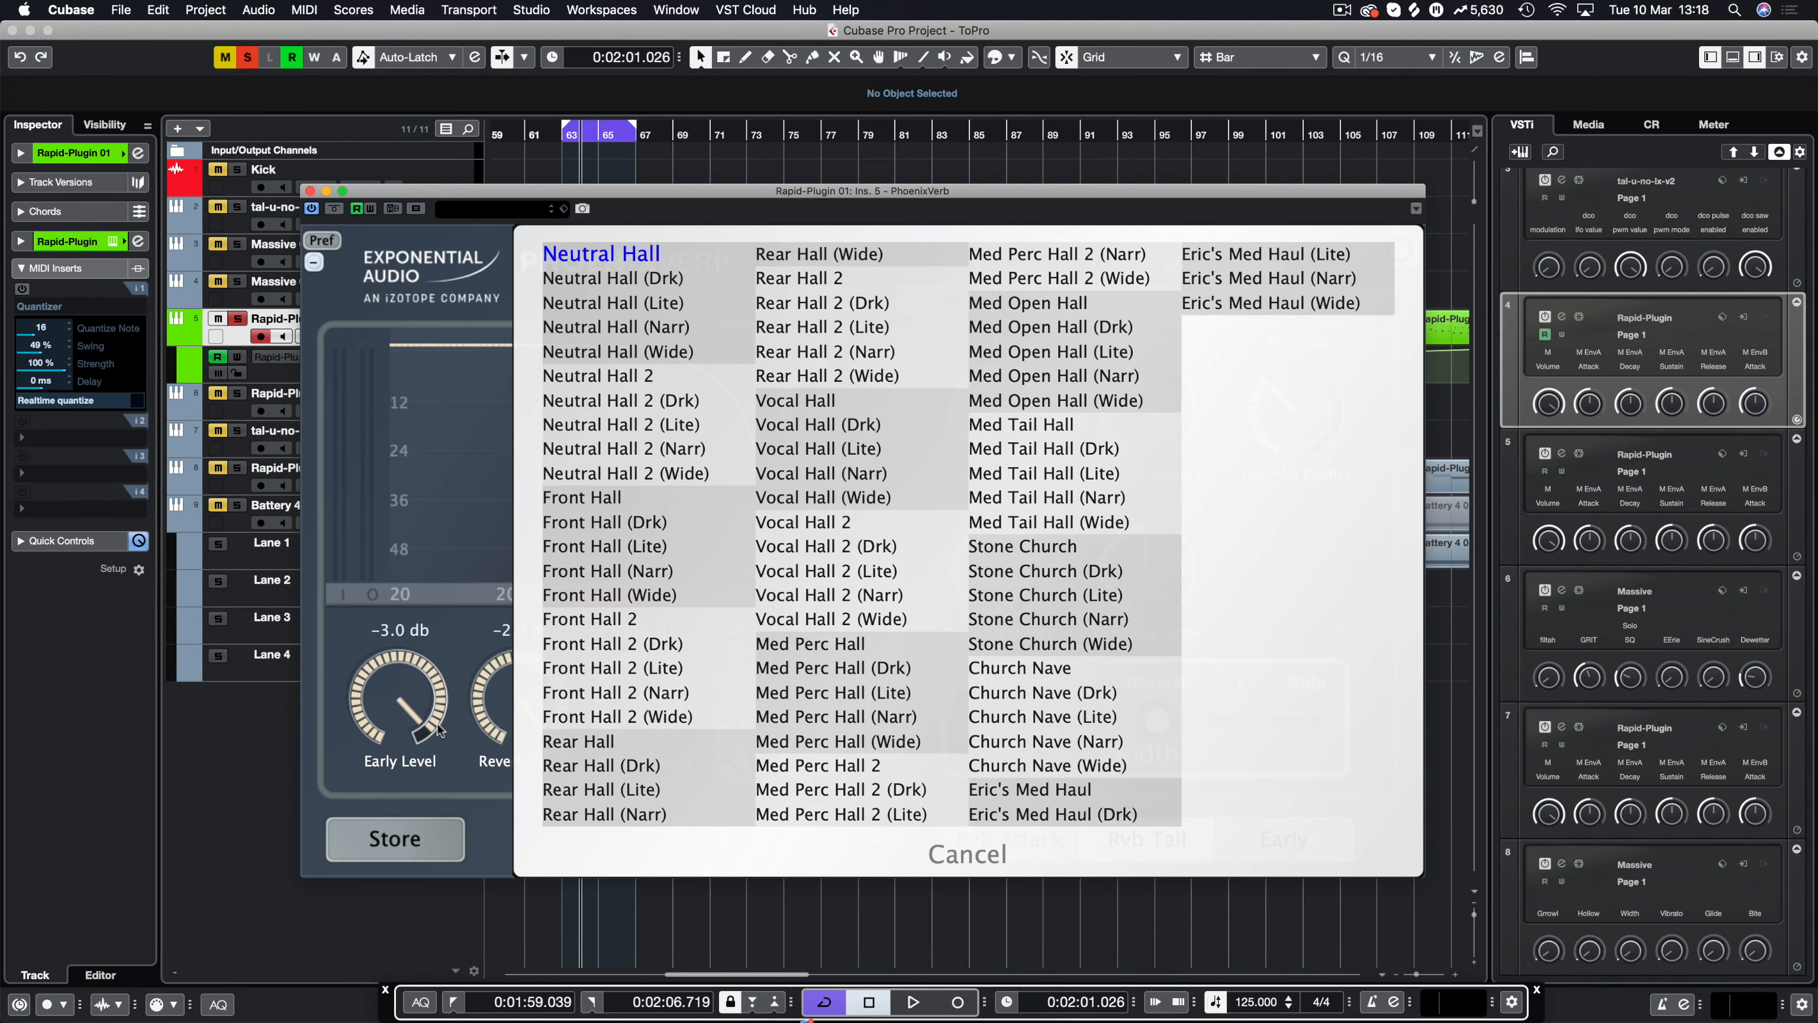
pyautogui.click(965, 854)
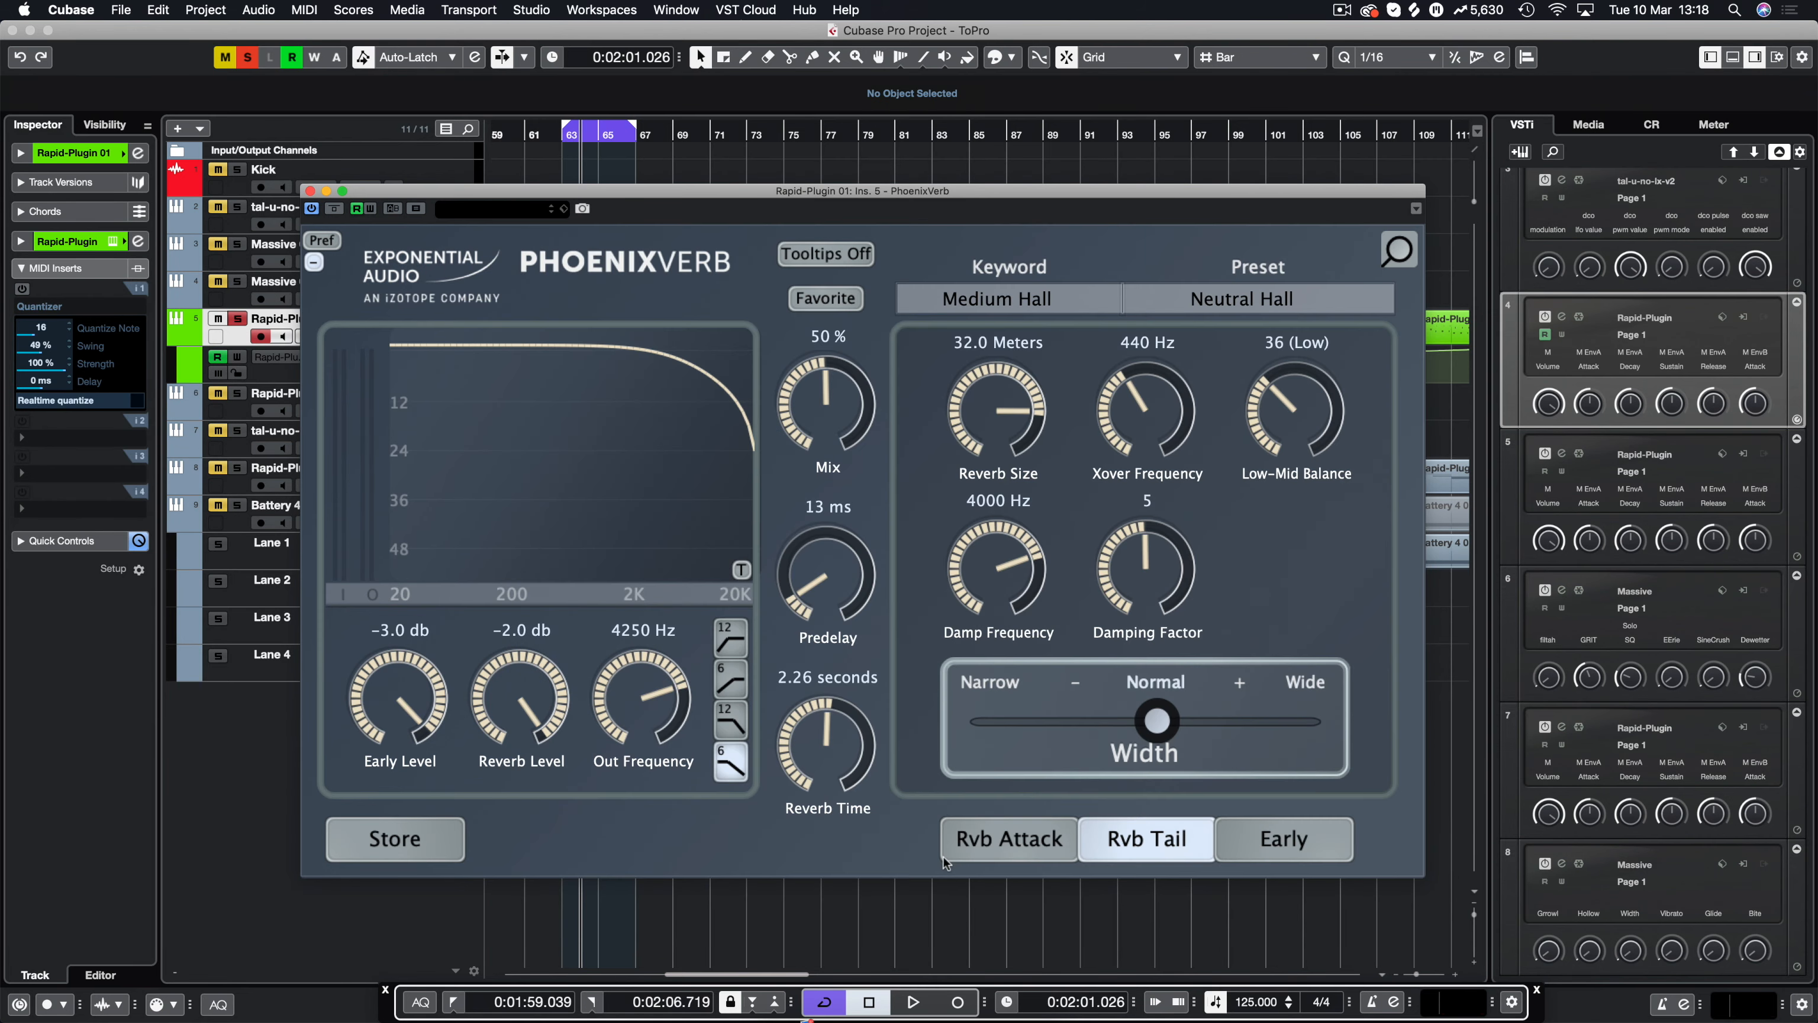
# Choose the Percussion keyword and browse the pages of its preset list.
pyautogui.click(1007, 305)
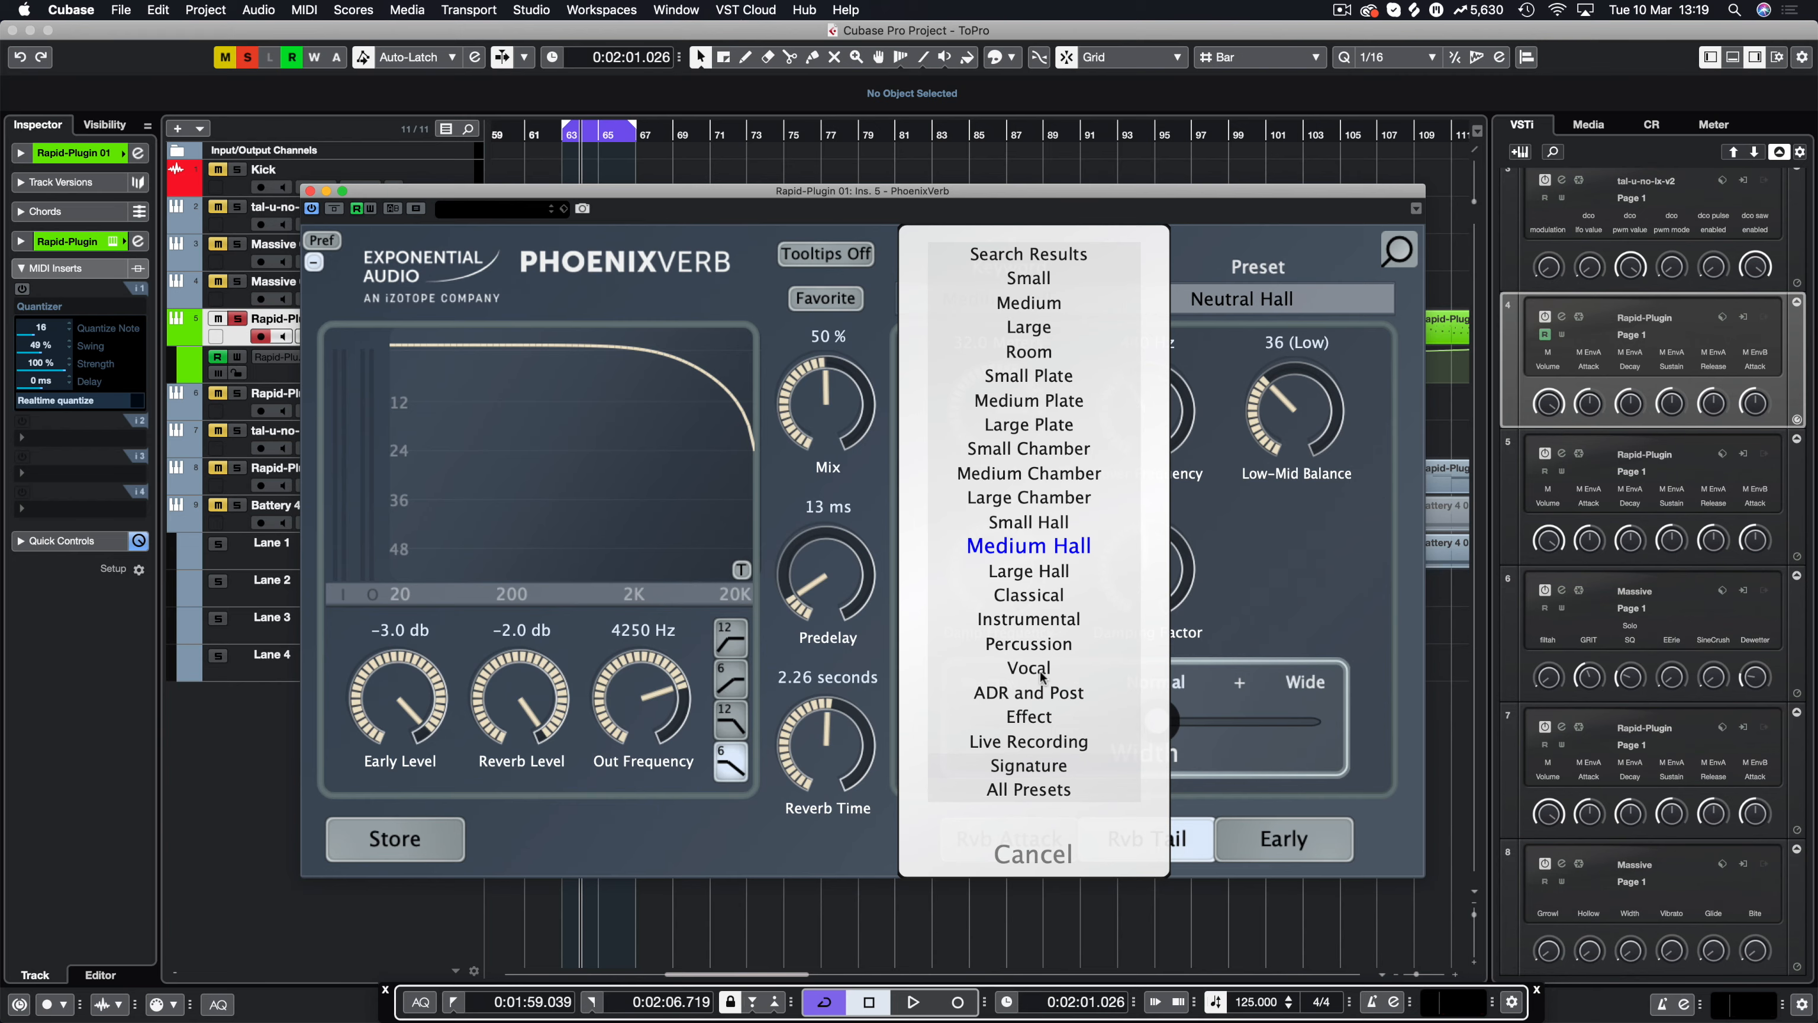
pyautogui.click(1040, 644)
pyautogui.click(1226, 298)
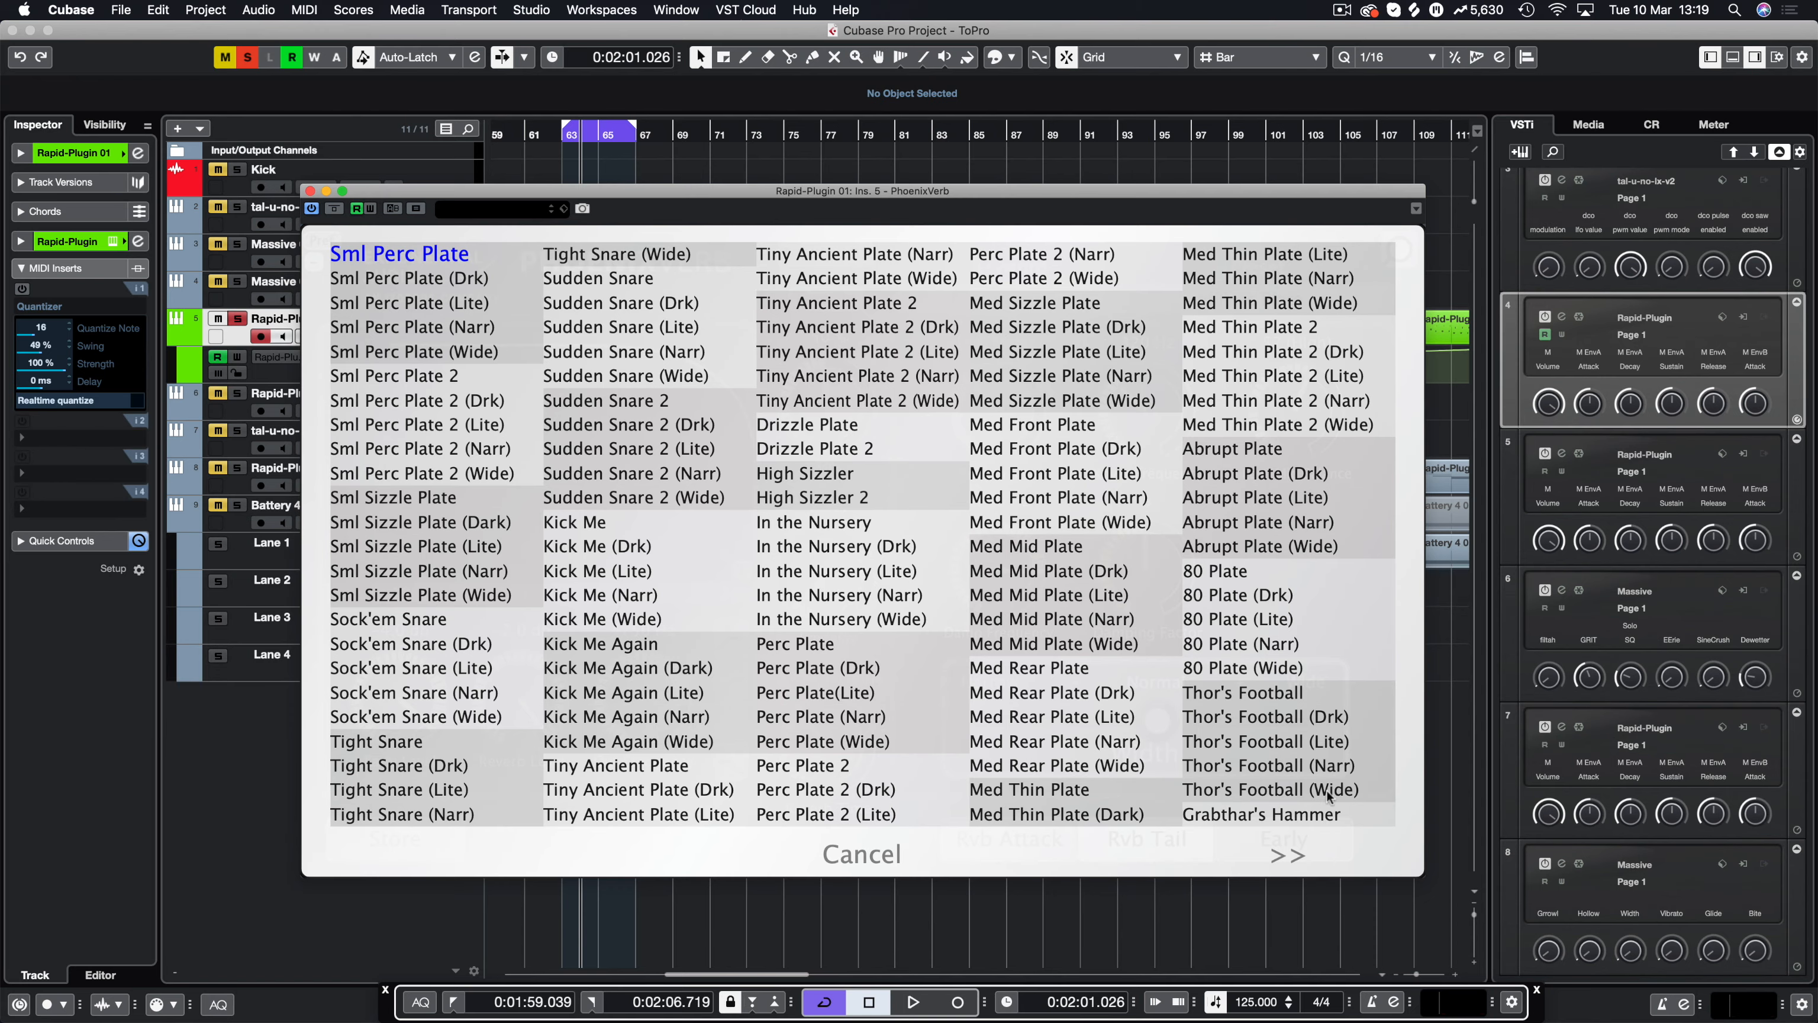
pyautogui.click(1287, 855)
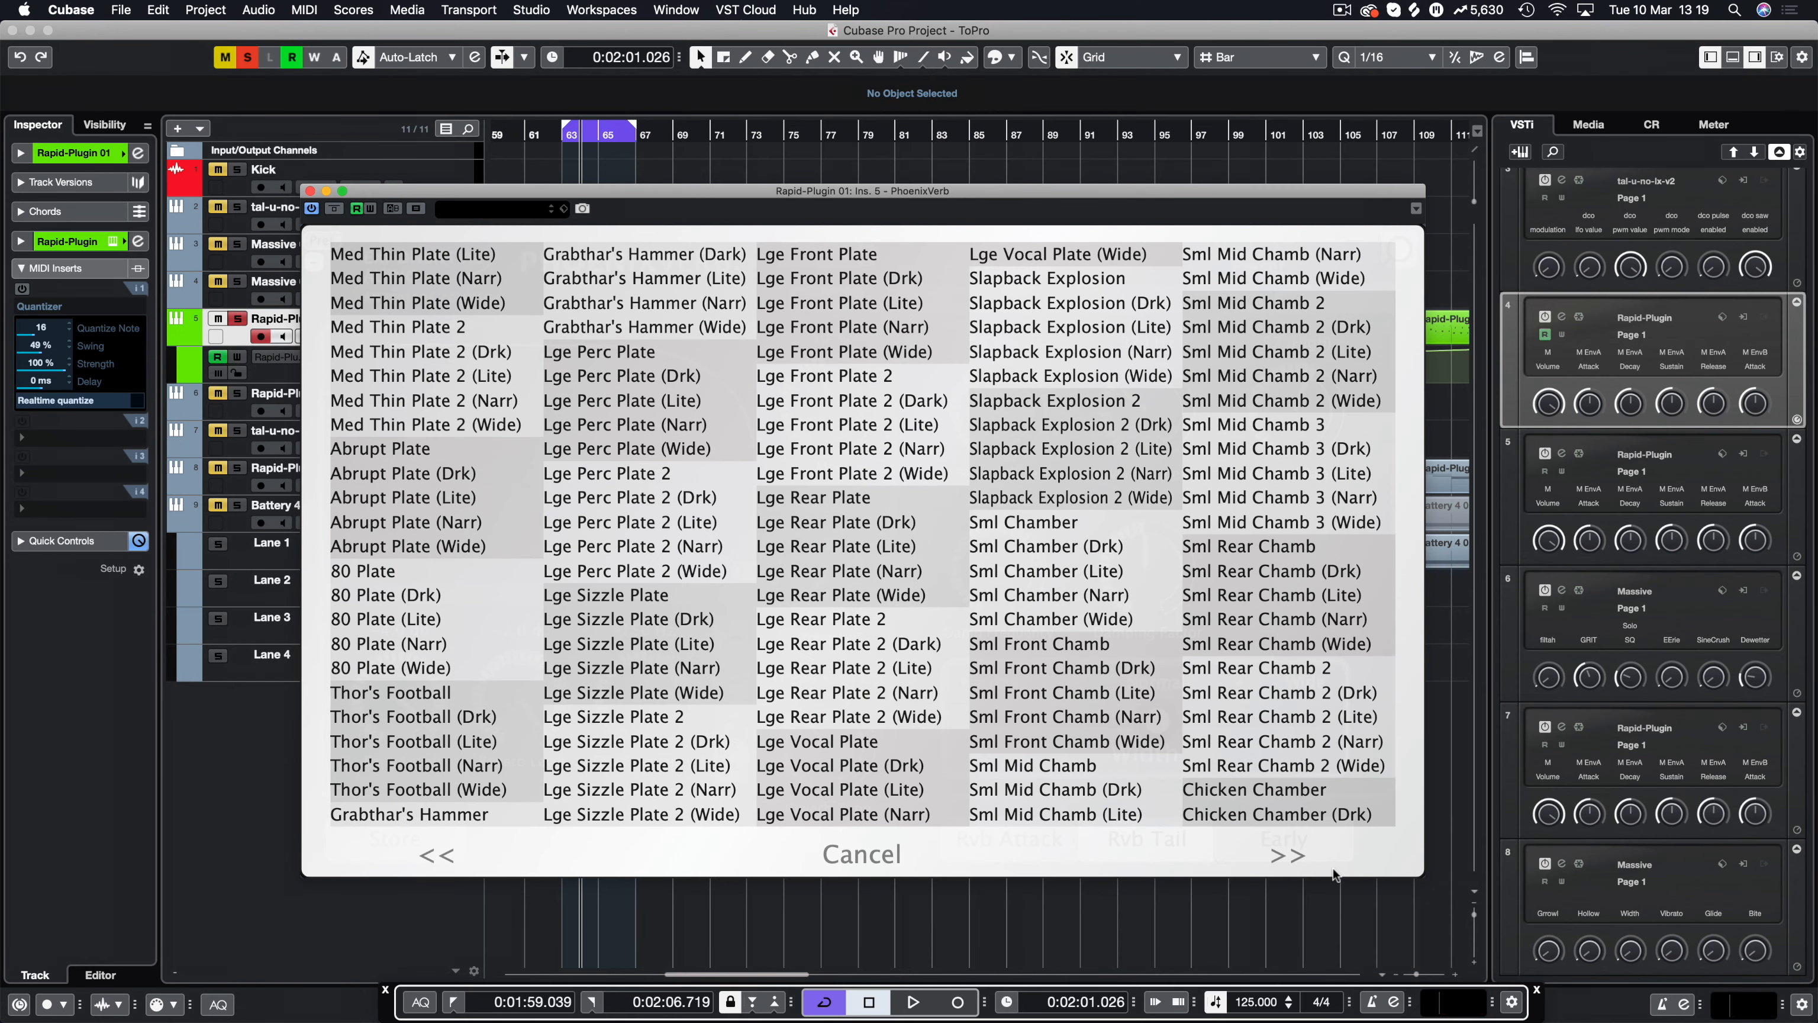
pyautogui.click(1287, 855)
pyautogui.click(907, 760)
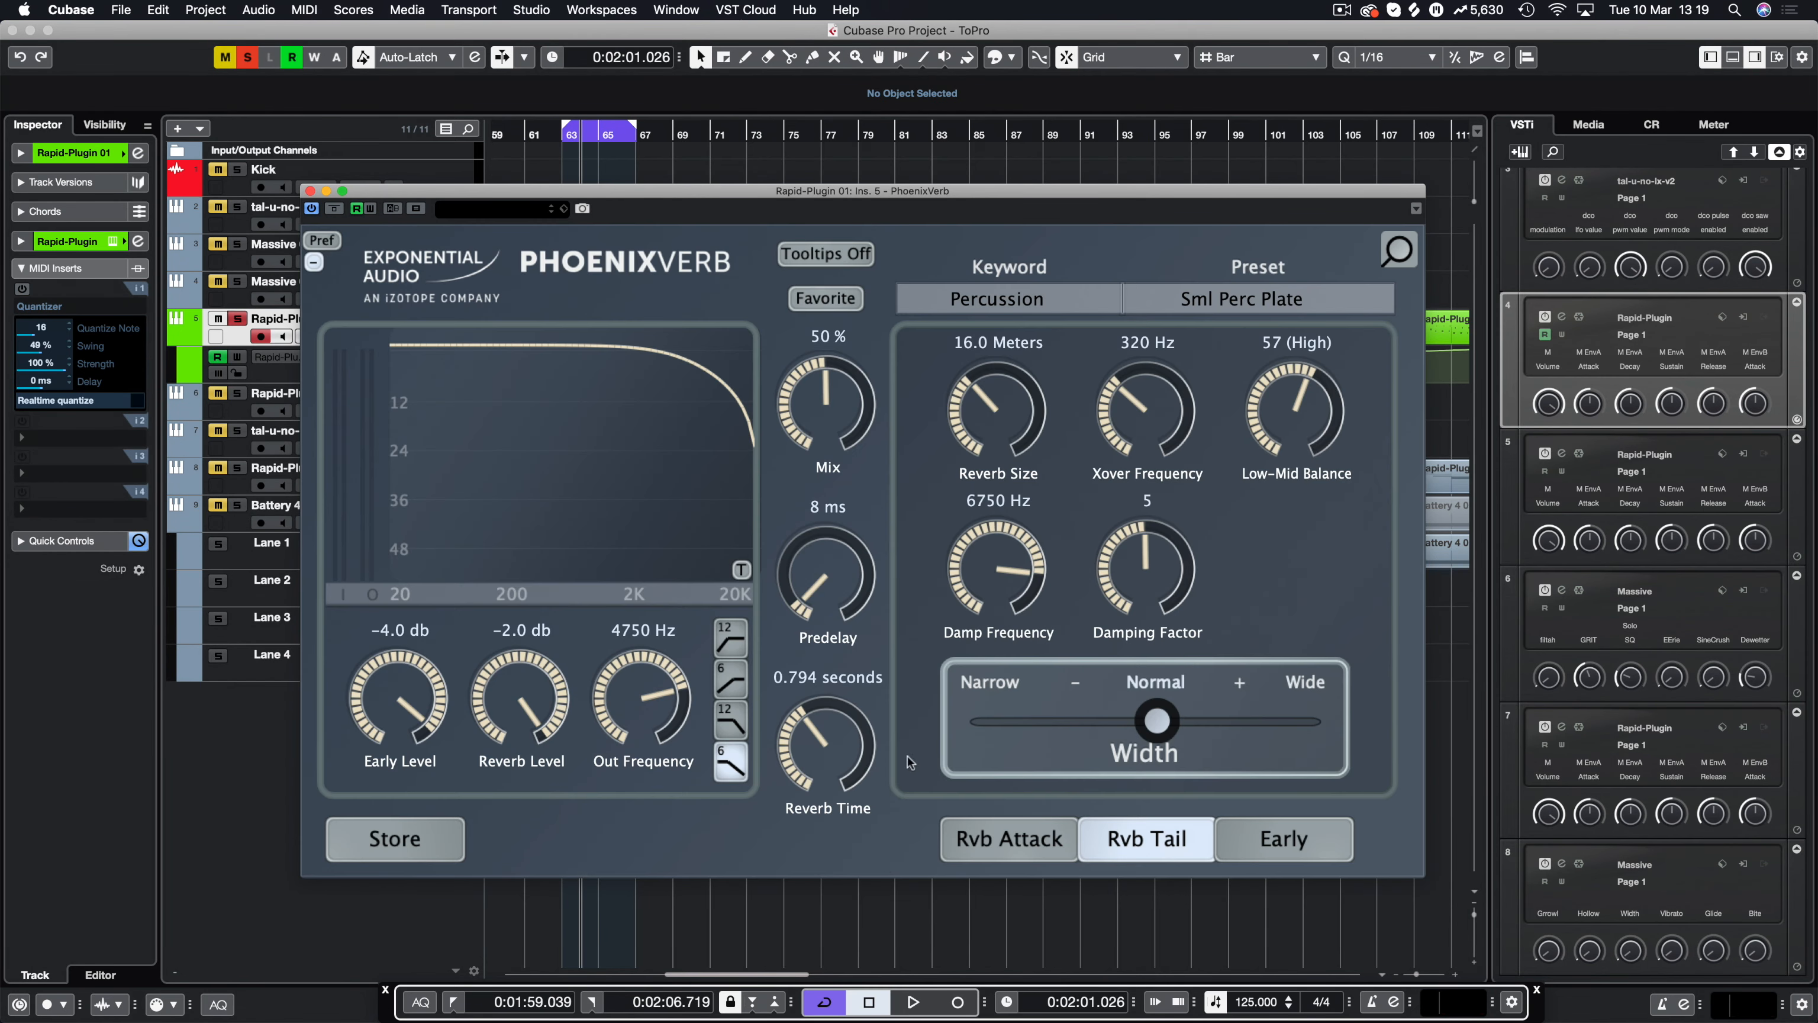
pyautogui.click(1258, 300)
pyautogui.click(1060, 215)
# Choose the All Presets keyword and search the presets for "dark".
pyautogui.click(1034, 300)
pyautogui.click(1022, 790)
pyautogui.click(1398, 249)
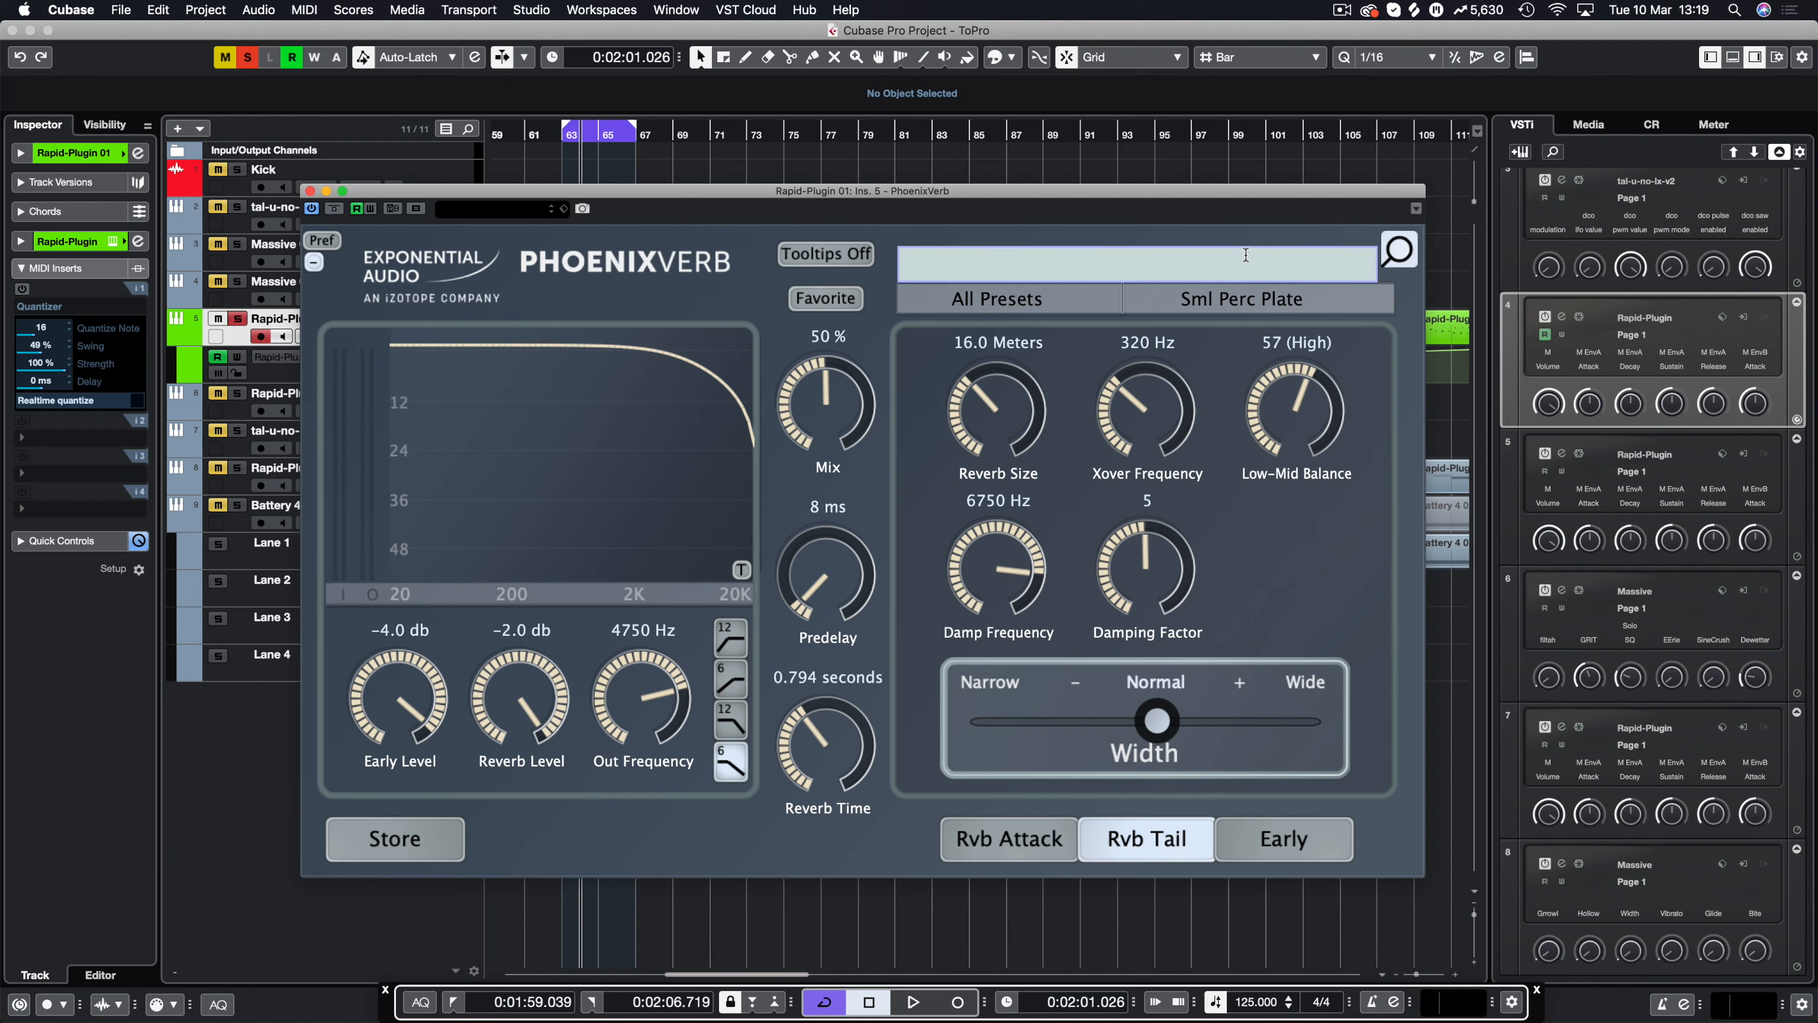
pyautogui.write('dark')
pyautogui.press('Return')
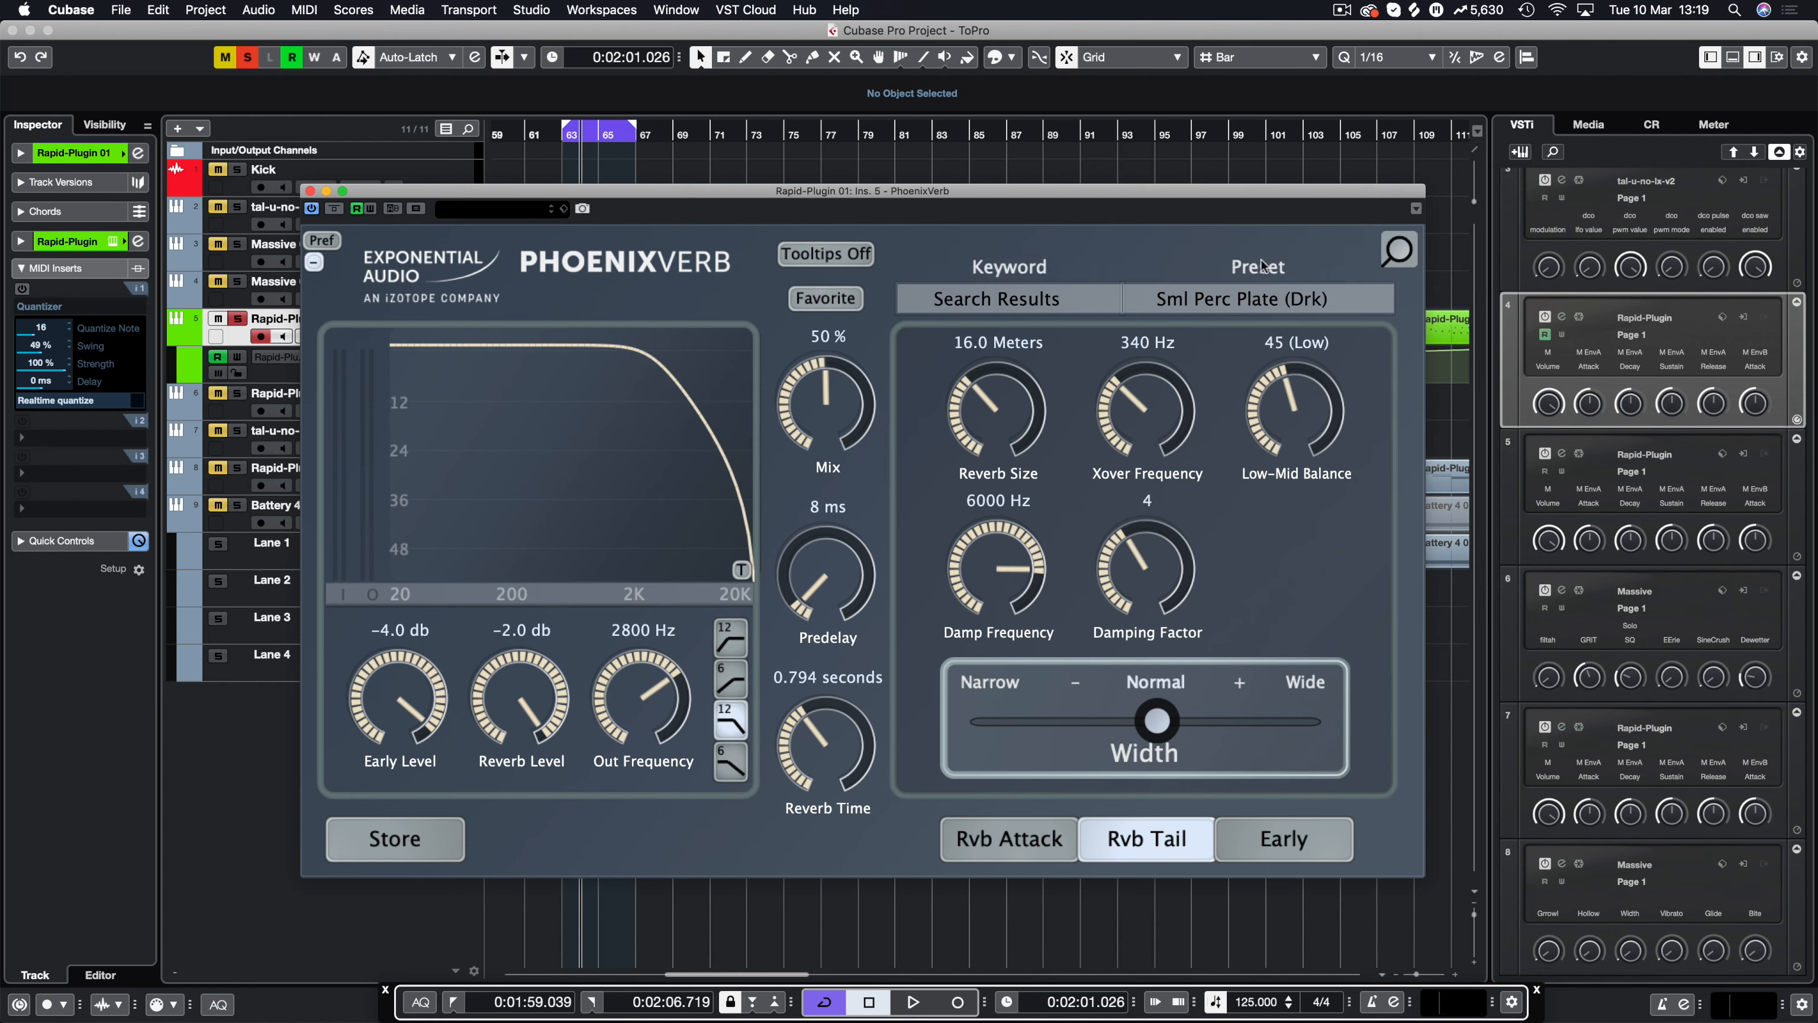
# Load the preset In the Nursery (Drk) from the search results and start playback to hear it.
pyautogui.click(1303, 298)
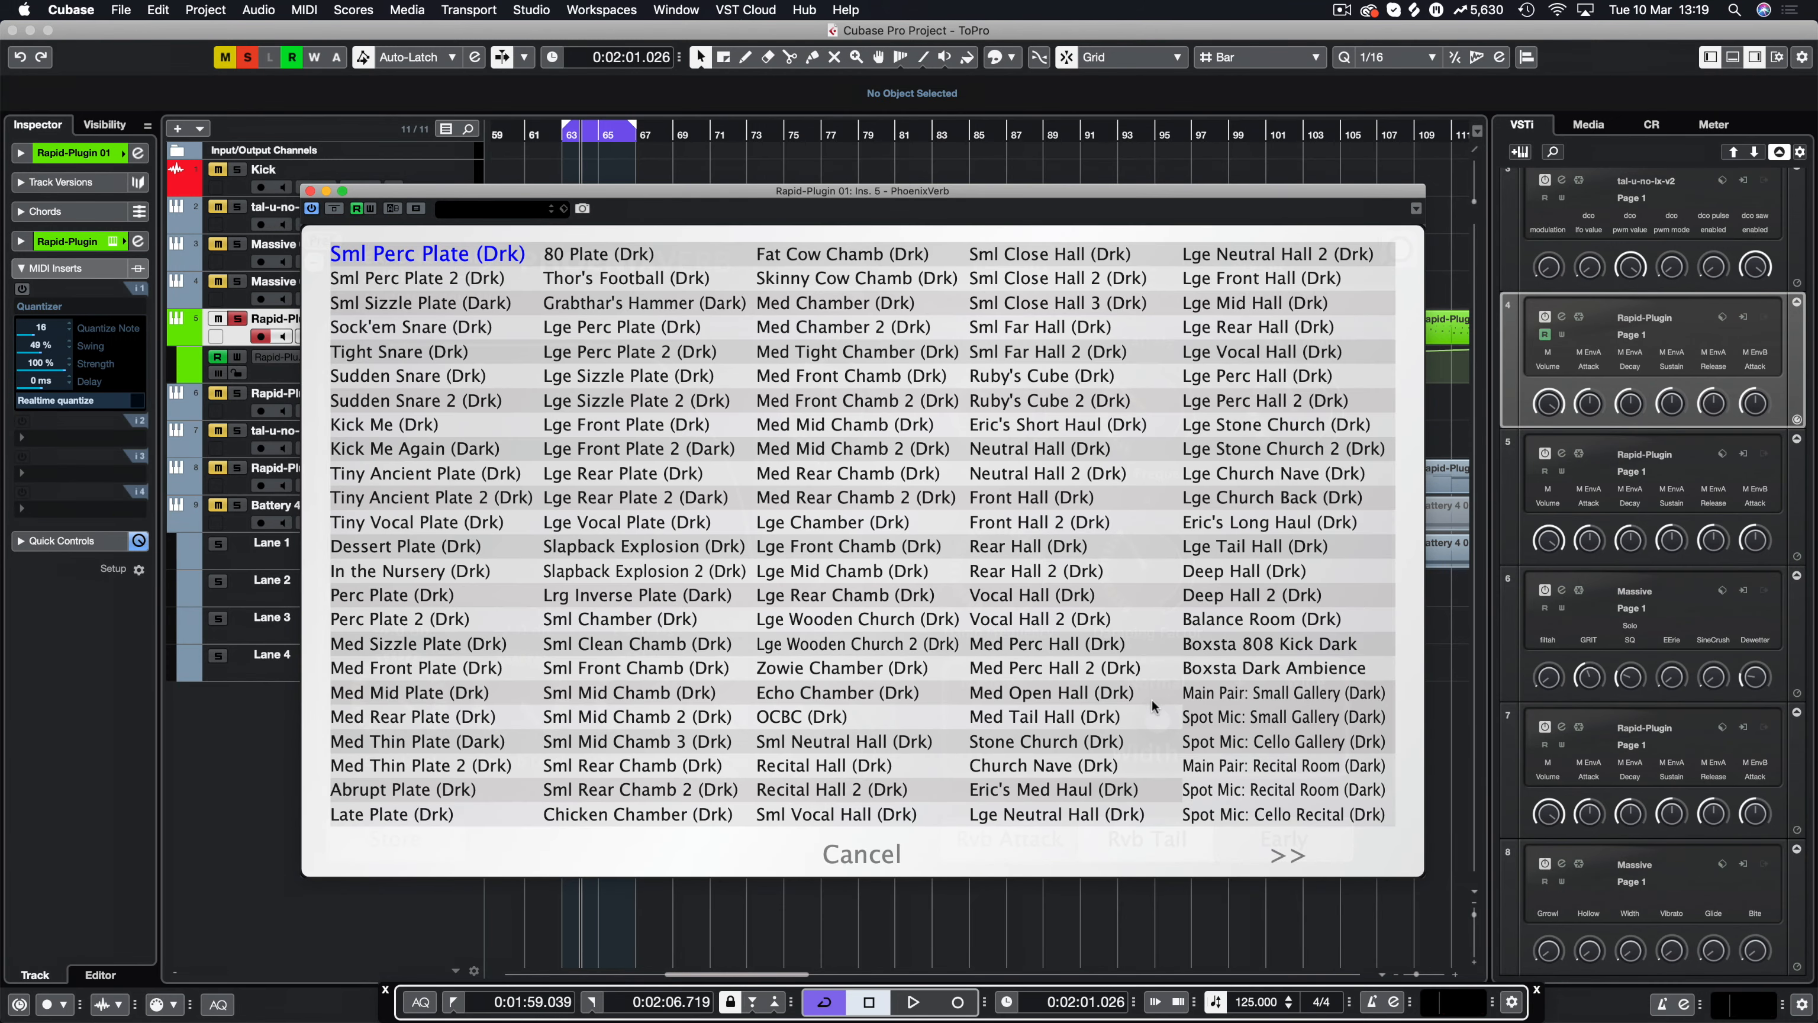
pyautogui.click(412, 571)
pyautogui.press('space')
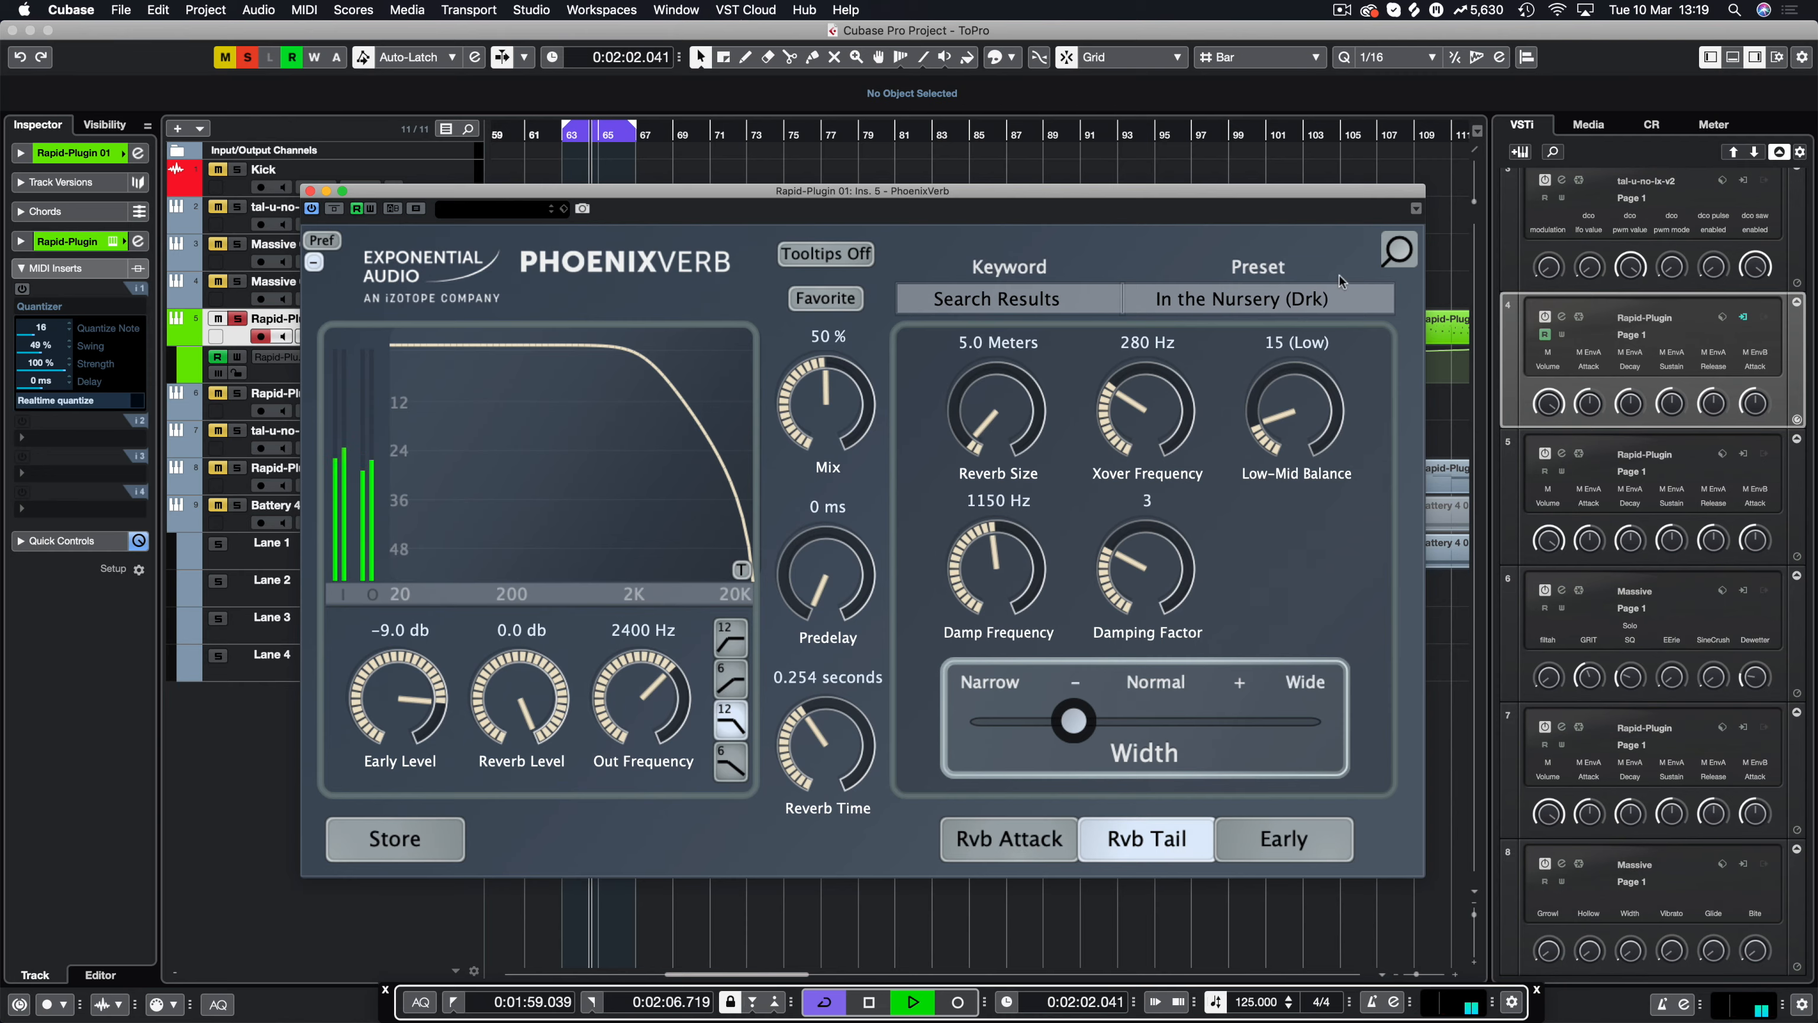
# Audition the preset Vocal Hall (Drk) during playback, load Lge Stone Church 2 (Drk) and stop playback.
pyautogui.click(1337, 295)
pyautogui.click(1100, 593)
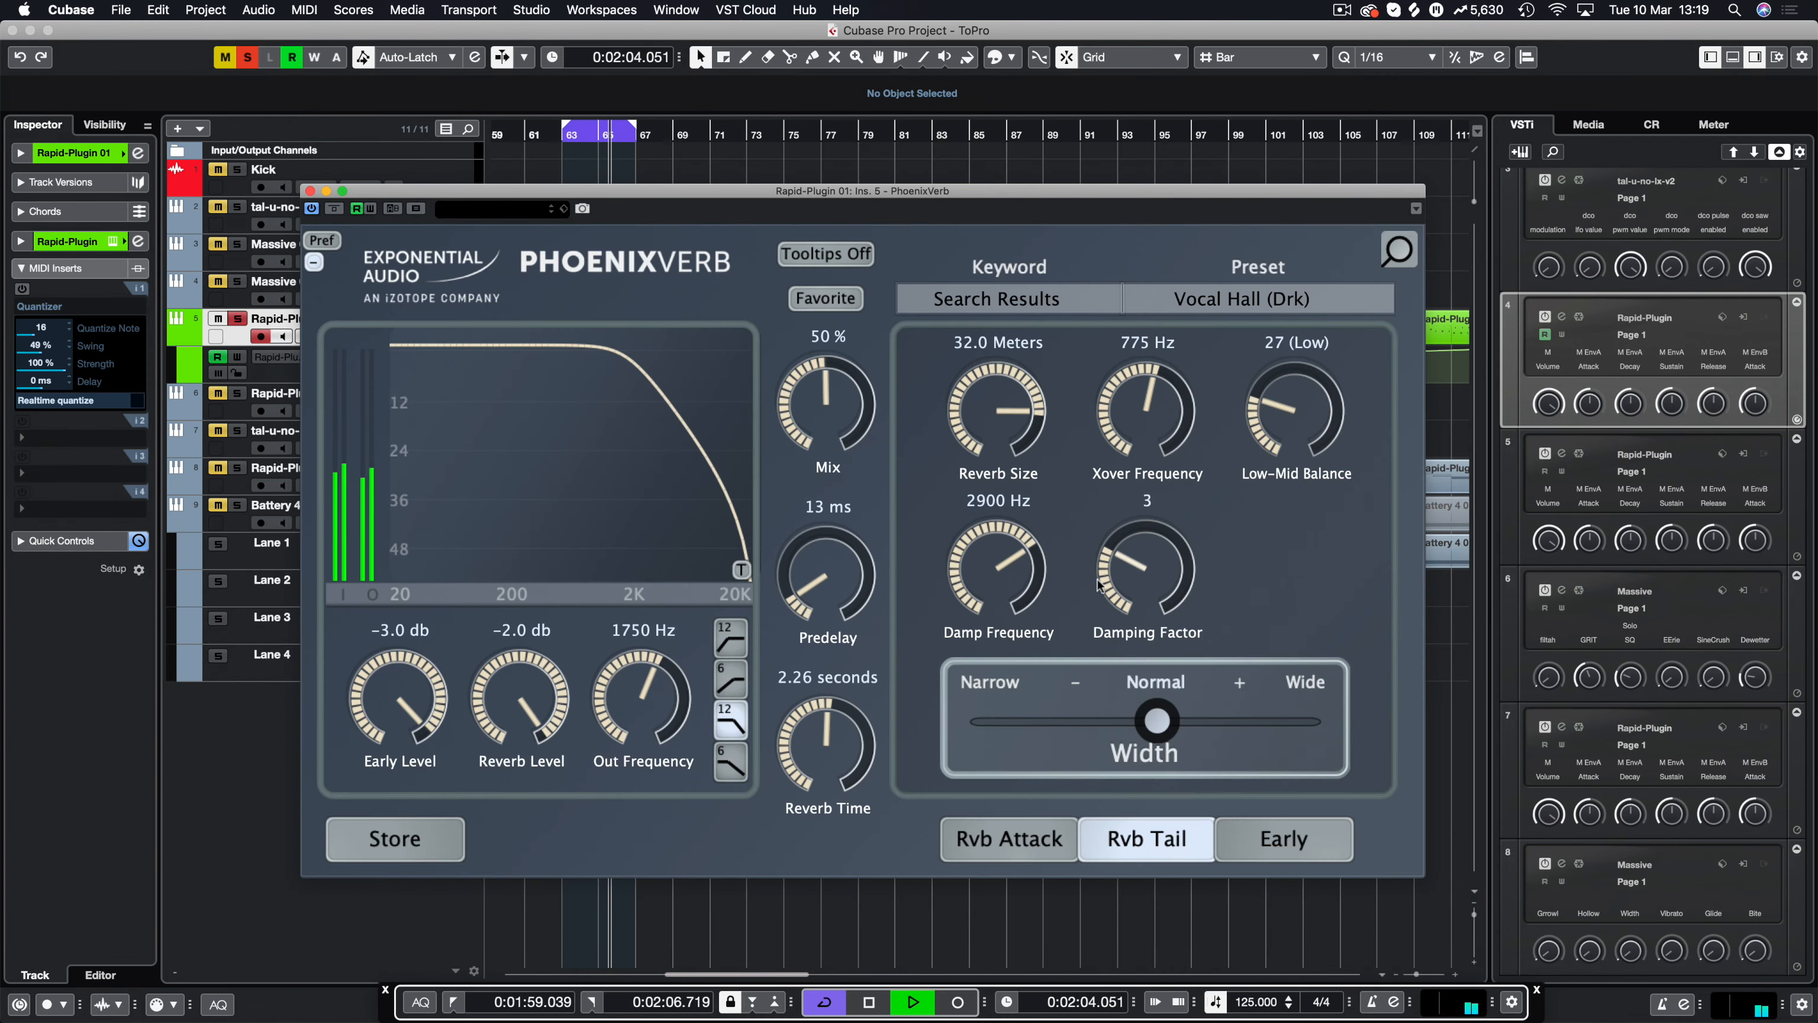
pyautogui.click(1257, 298)
pyautogui.click(1254, 453)
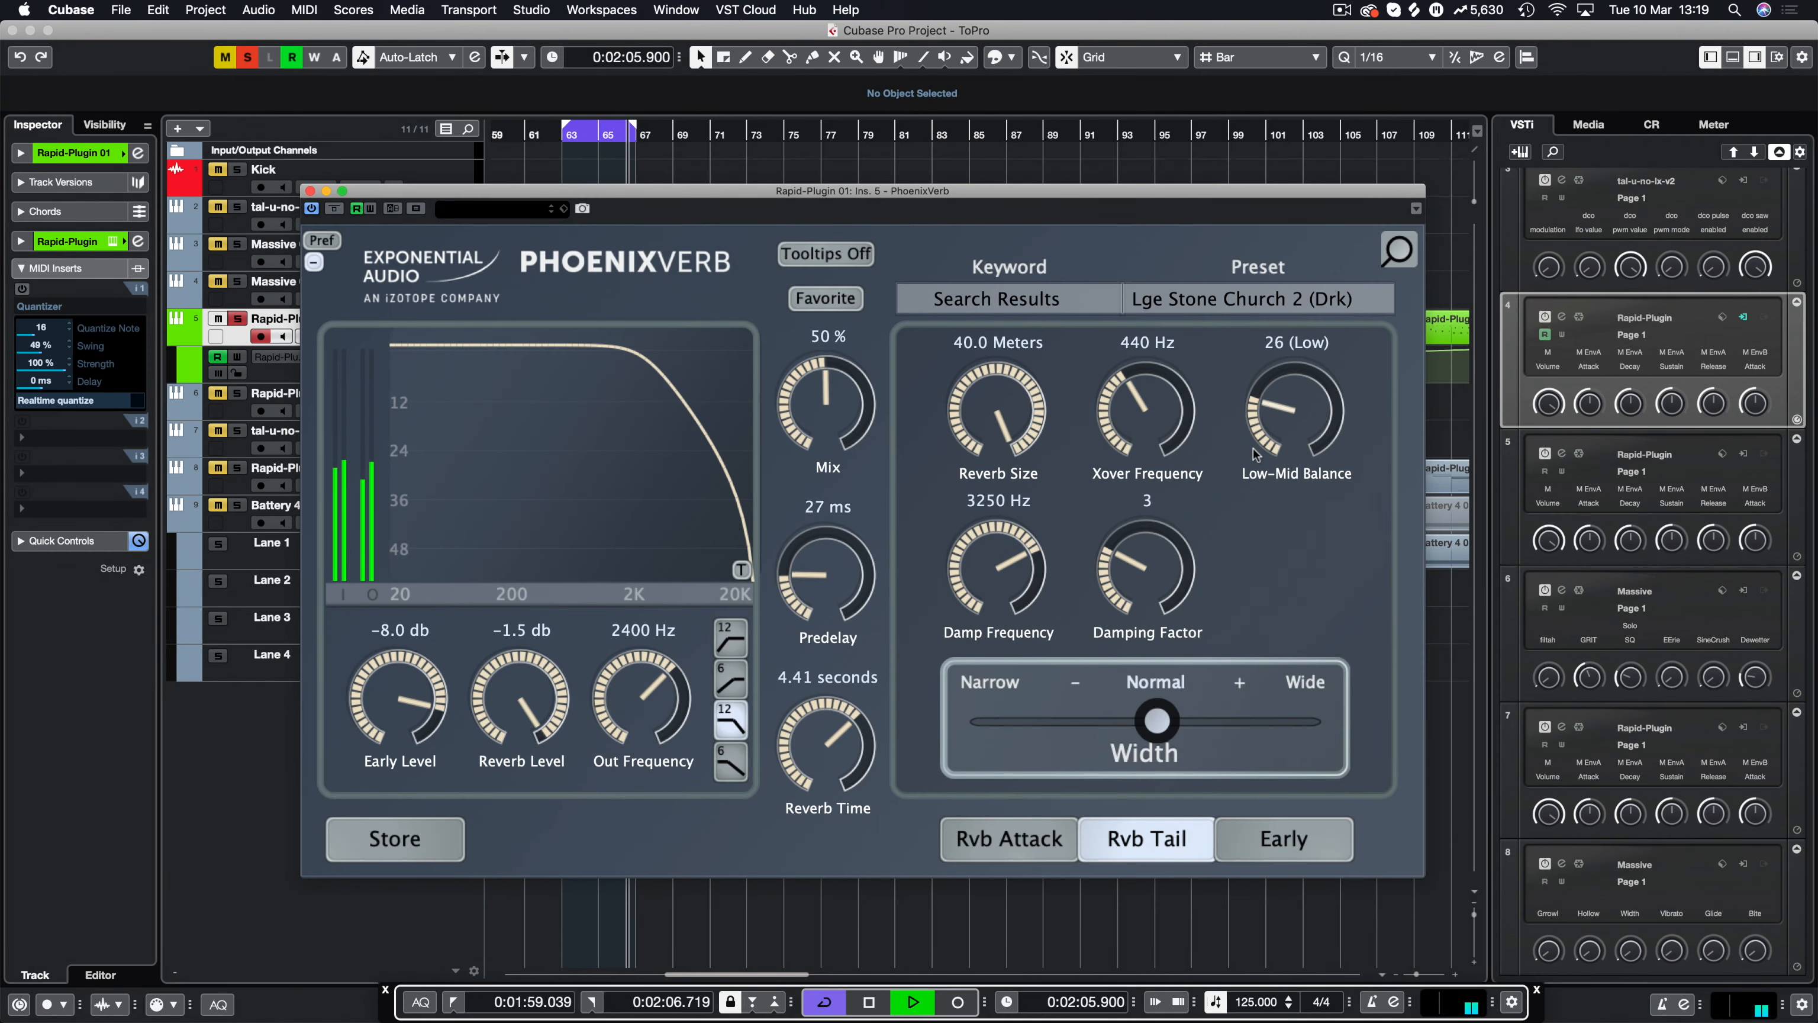
pyautogui.press('space')
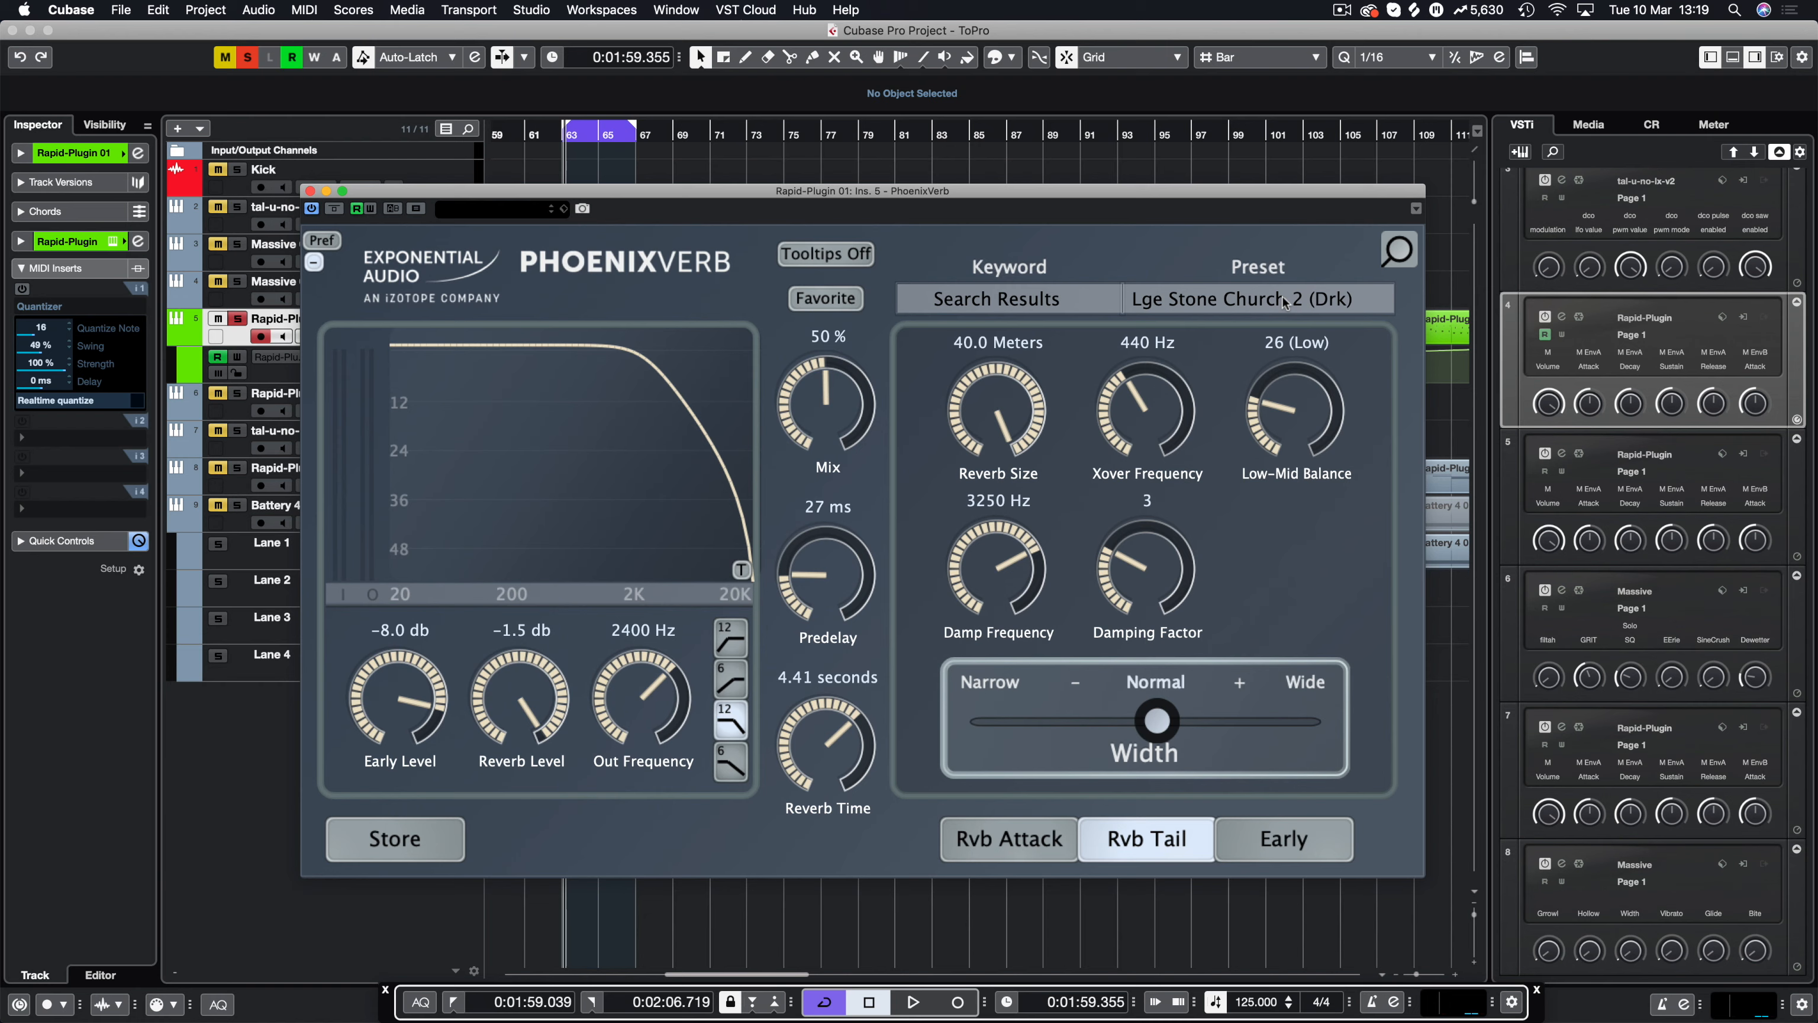
pyautogui.click(1398, 249)
pyautogui.press('BackSpace')
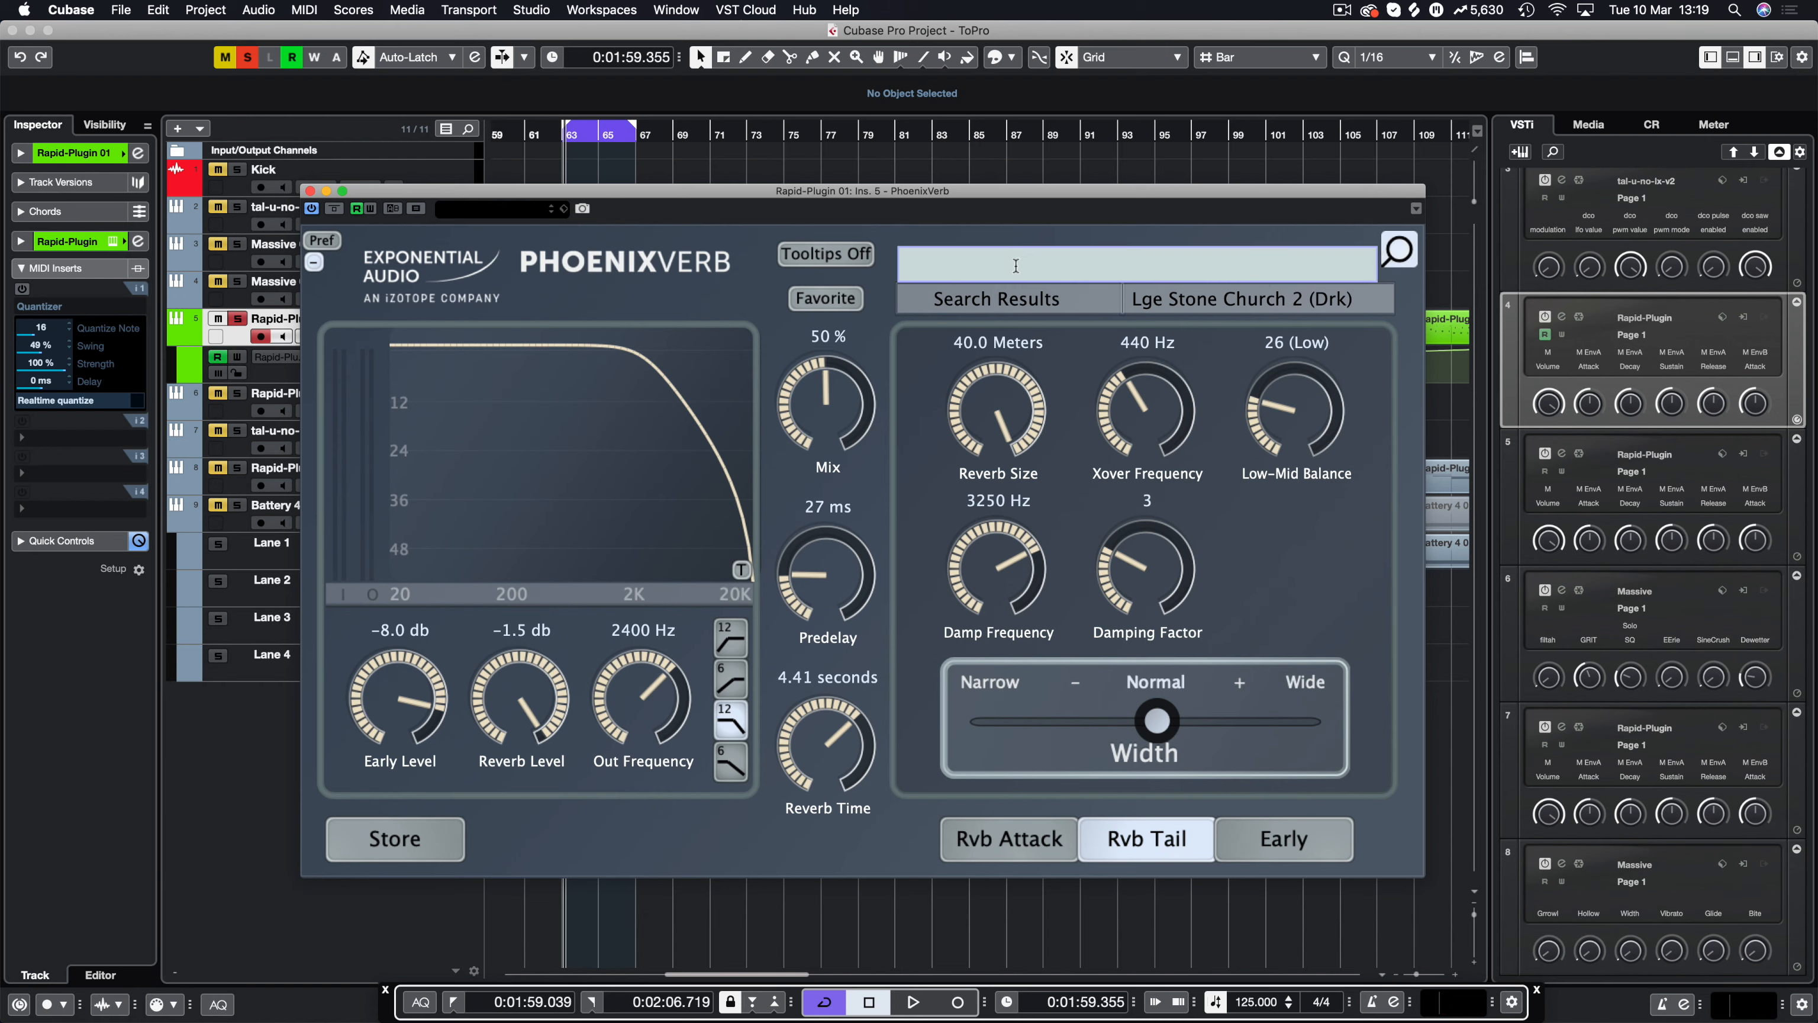
pyautogui.click(1411, 268)
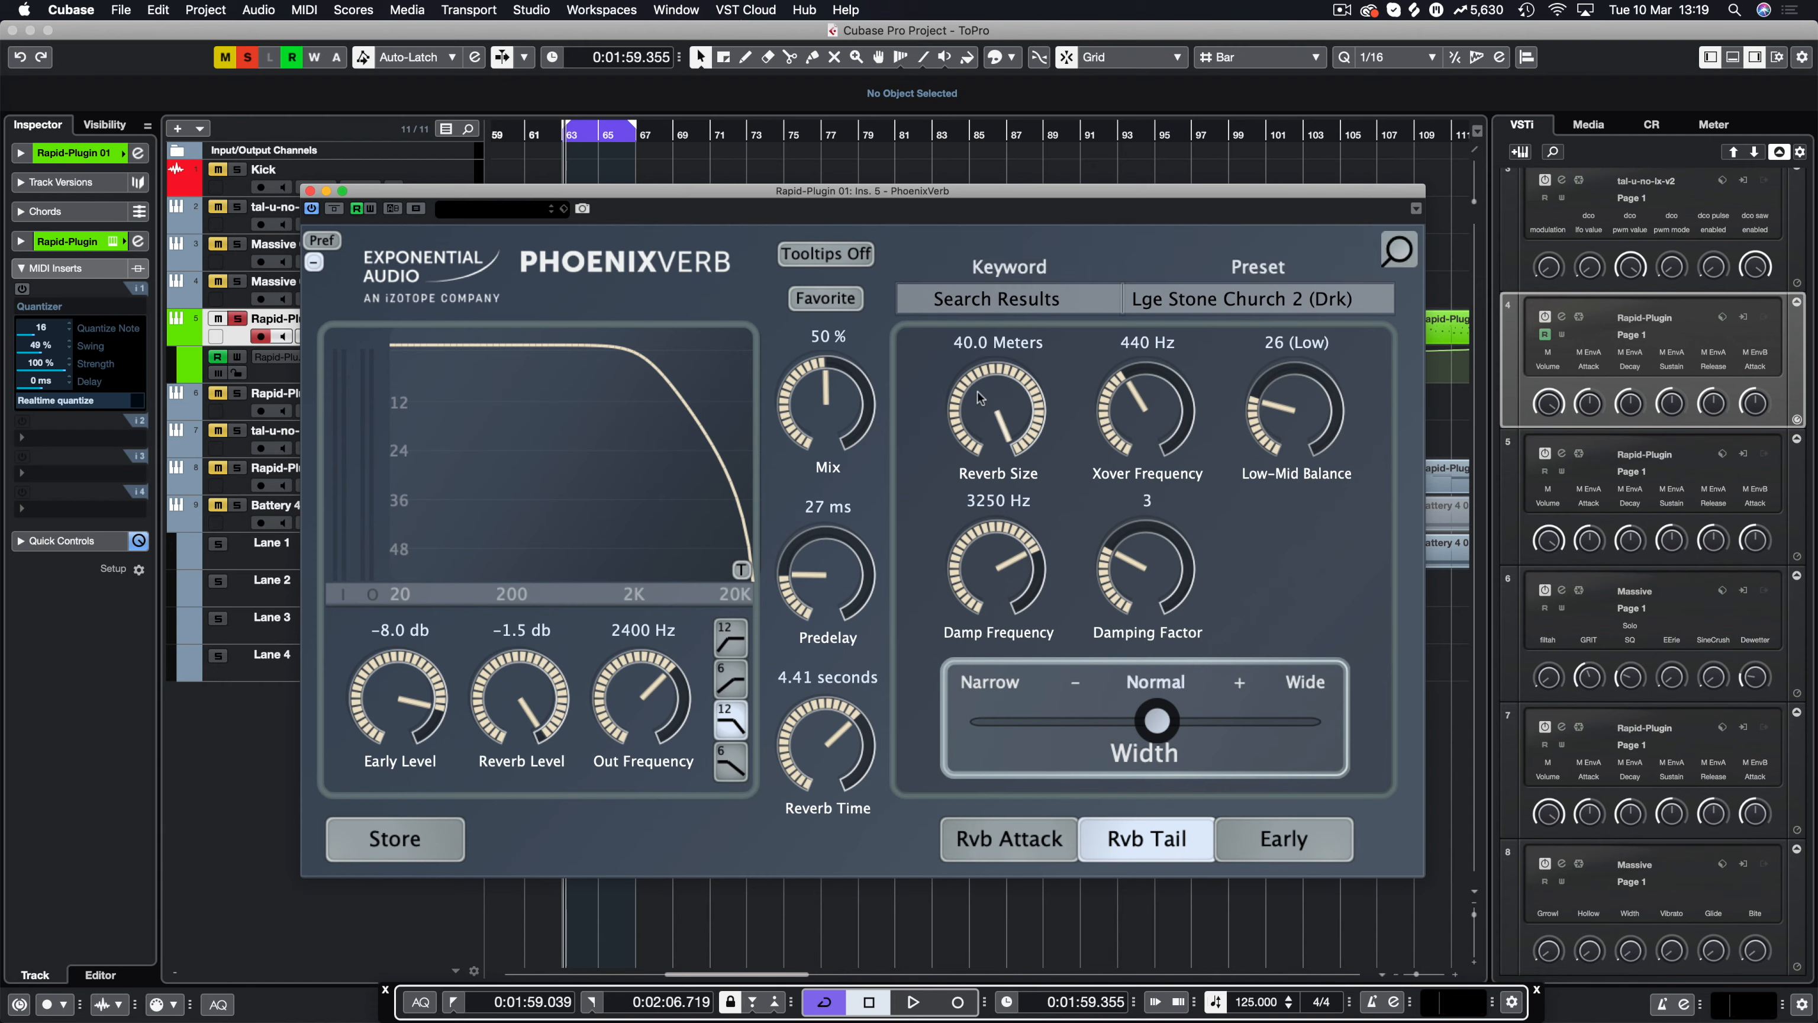
# Reduce the reverb size to 28.0 meters.
pyautogui.moveTo(1002, 412); pyautogui.dragTo(985, 469)
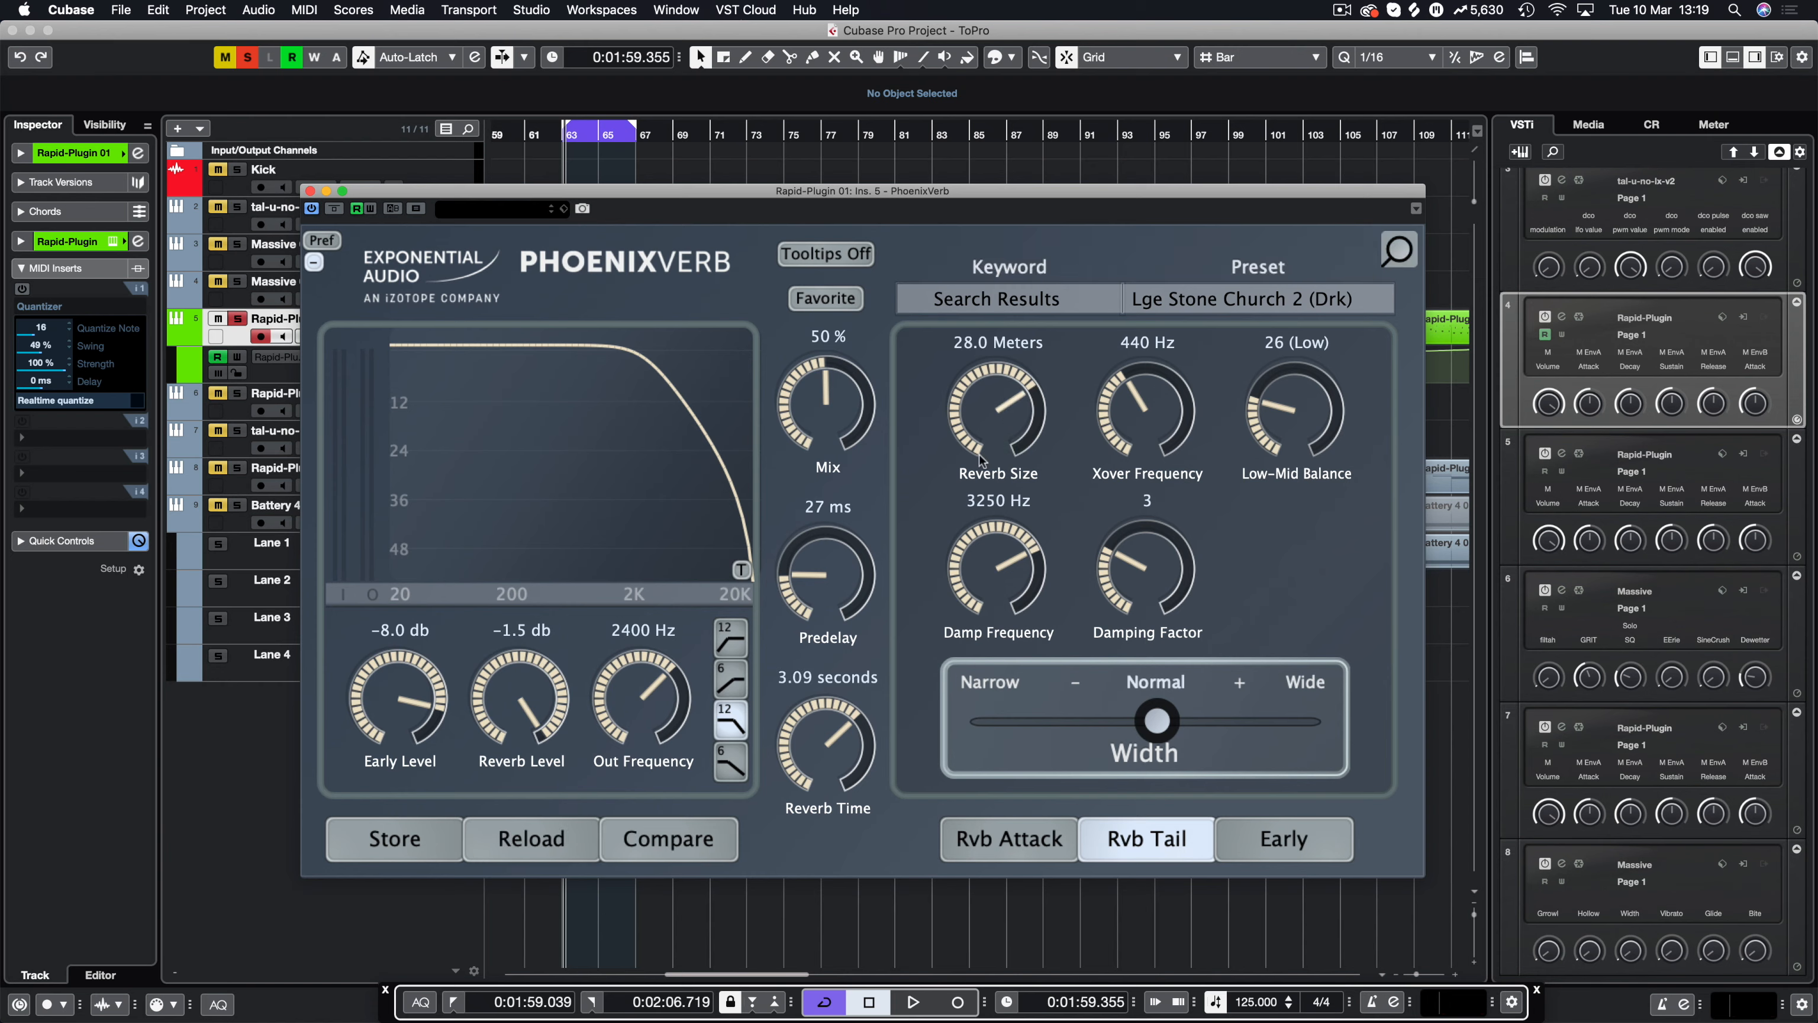
# Set the reverb size to 29.0 meters and raise the crossover frequency to 1750 Hz.
pyautogui.moveTo(1063, 405); pyautogui.dragTo(1016, 409)
pyautogui.moveTo(1153, 365); pyautogui.dragTo(1162, 321)
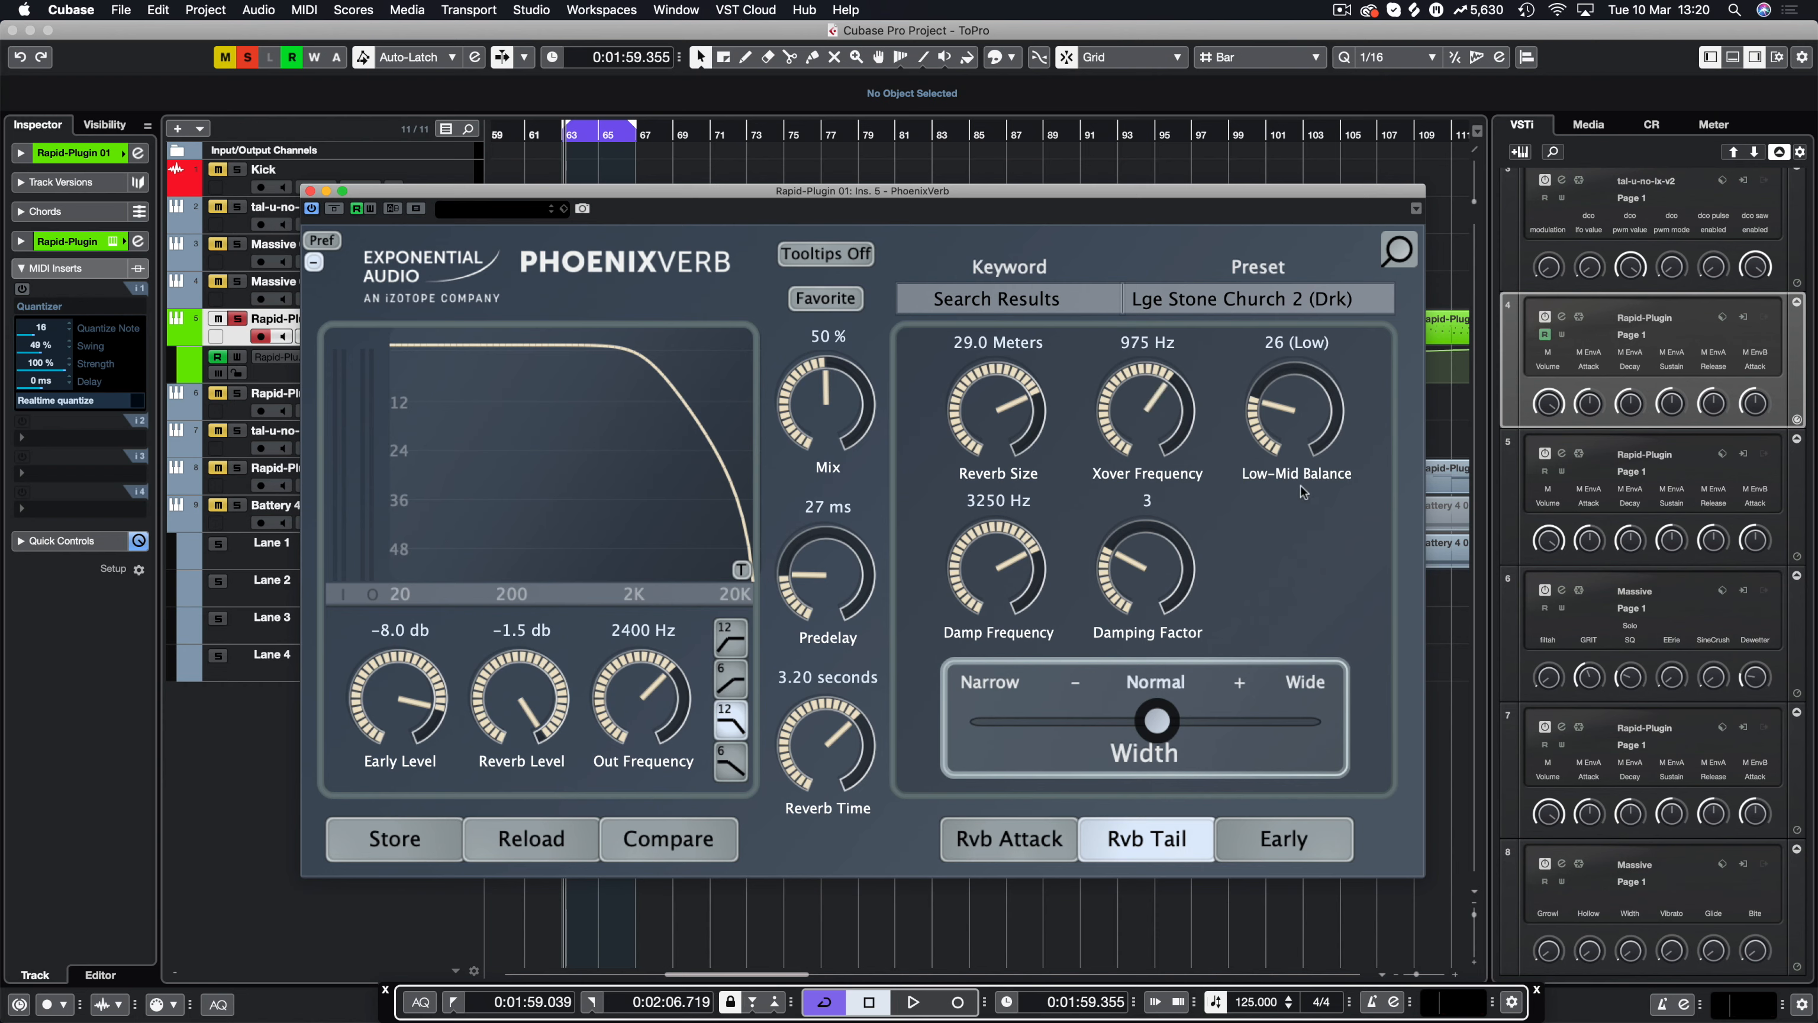
pyautogui.moveTo(1145, 419); pyautogui.dragTo(1156, 366)
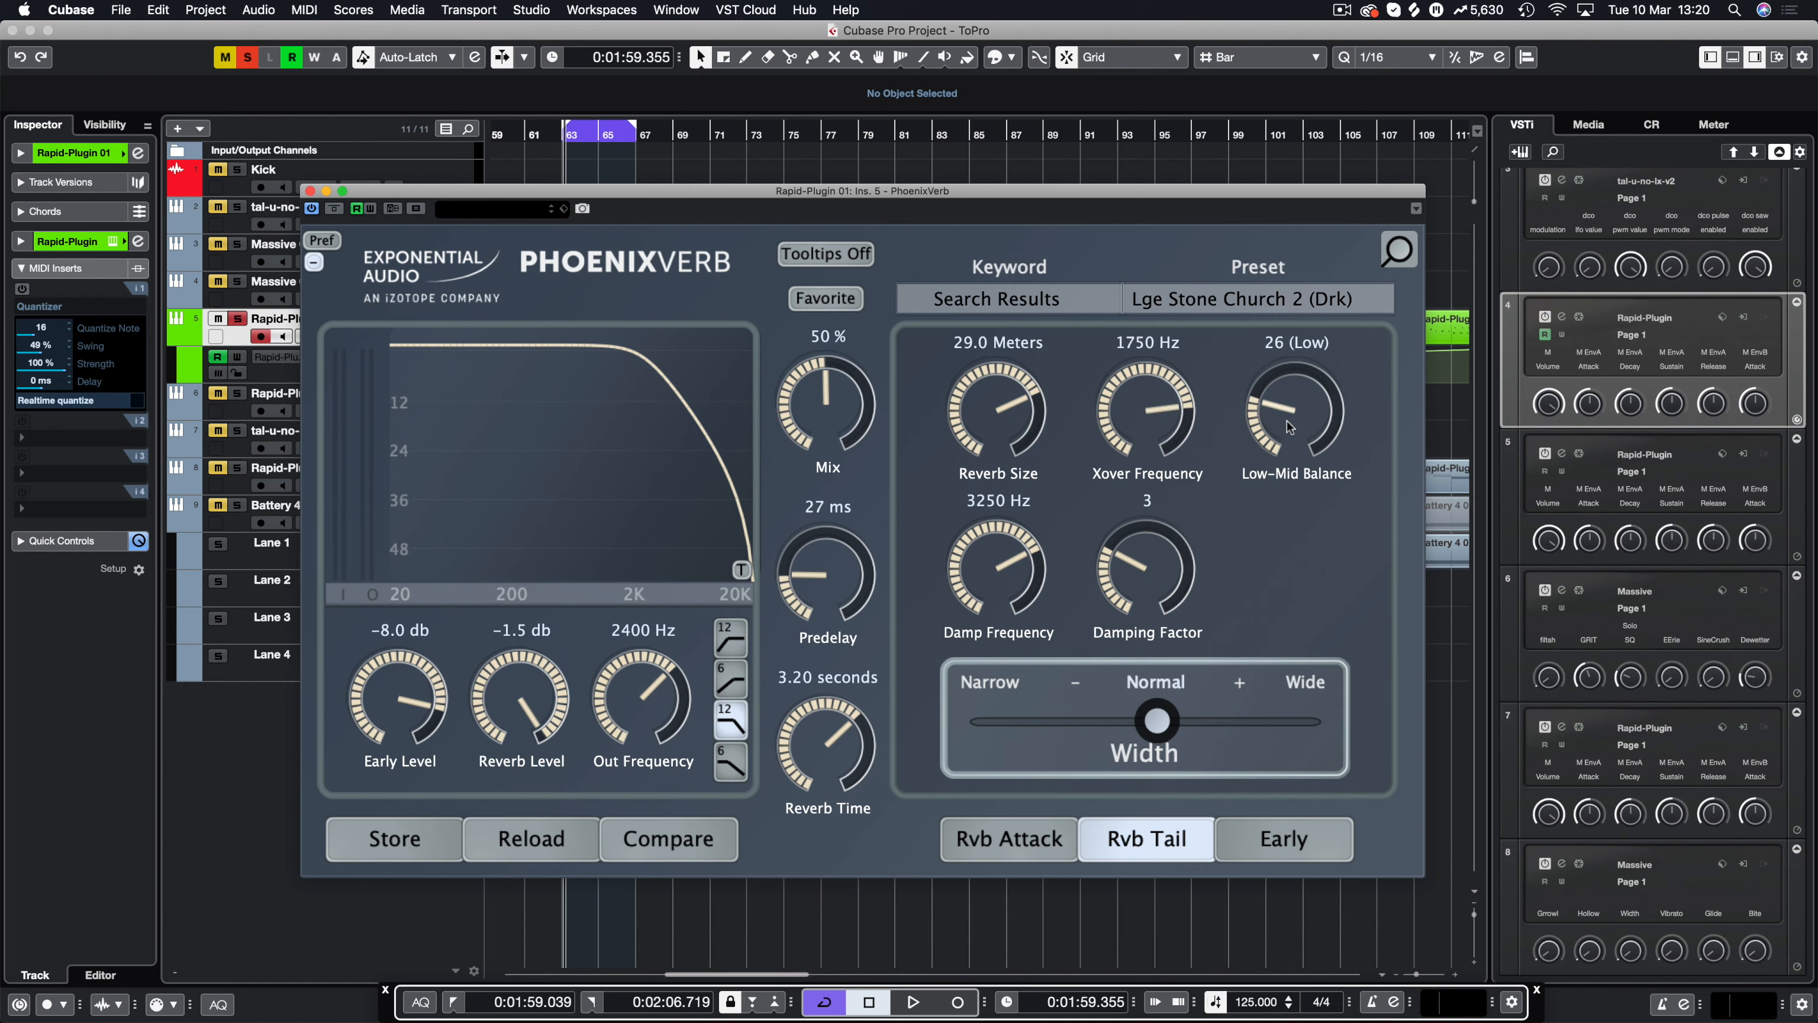
# Try lower settings for the low-mid balance and crossover frequency, ending at 62 (High) and 800 Hz.
pyautogui.moveTo(1287, 420); pyautogui.dragTo(1267, 482)
pyautogui.moveTo(1148, 433); pyautogui.dragTo(1137, 541)
pyautogui.moveTo(1304, 421); pyautogui.dragTo(1276, 665)
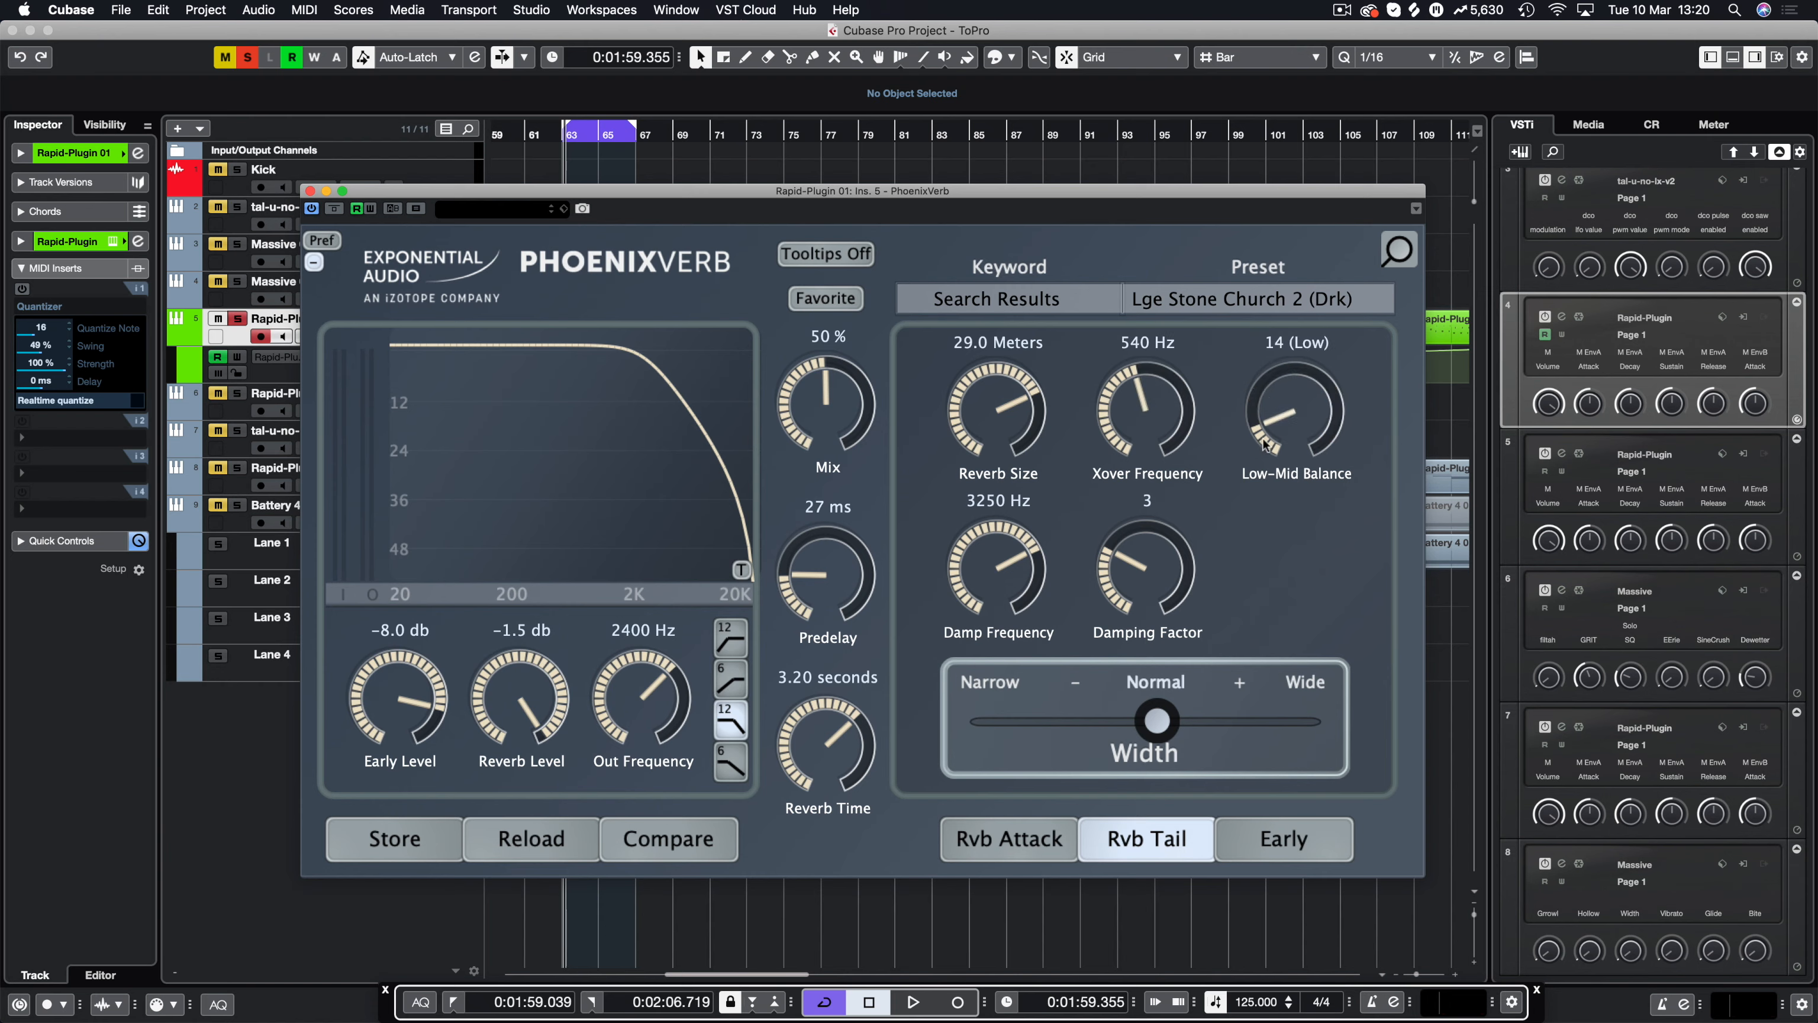
pyautogui.moveTo(1130, 426); pyautogui.dragTo(1107, 379)
pyautogui.moveTo(1278, 419); pyautogui.dragTo(1278, 358)
# Adjust the damp frequency to 2400 Hz and the damping factor to 6, and set the reverb width to Narrow.
pyautogui.moveTo(996, 566); pyautogui.dragTo(1012, 524)
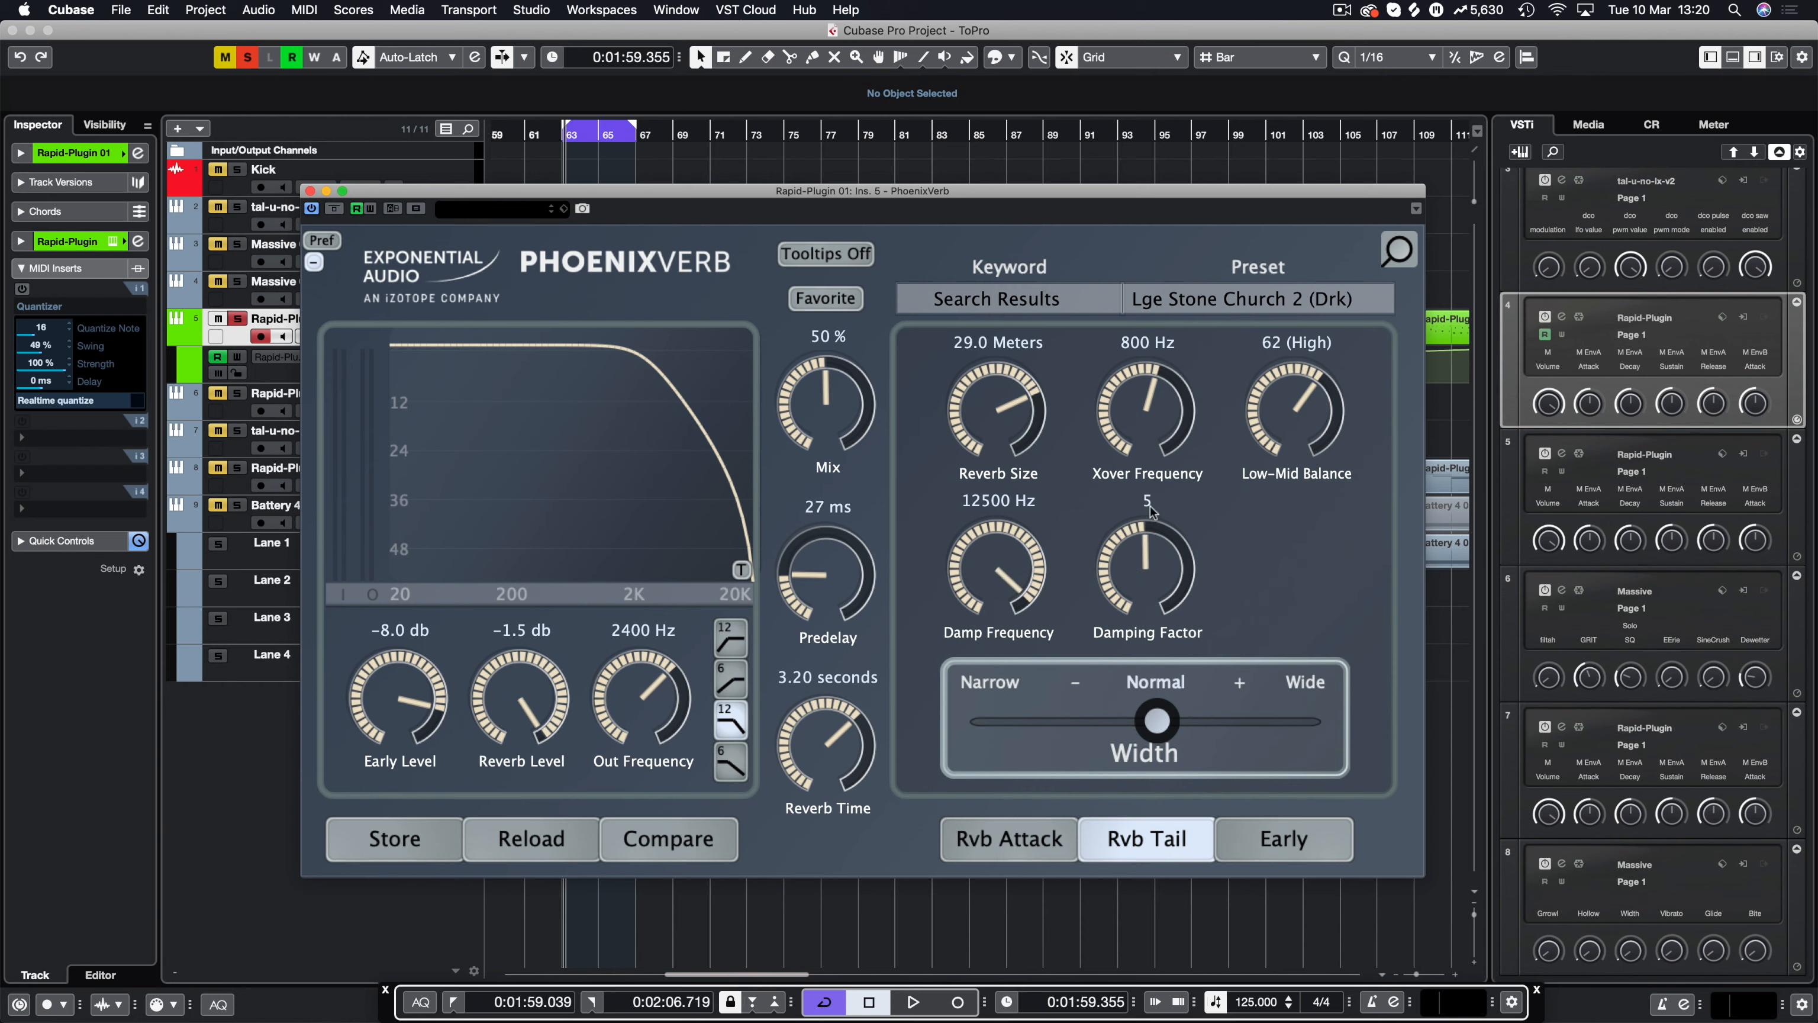
pyautogui.moveTo(1150, 505); pyautogui.dragTo(1144, 613)
pyautogui.moveTo(1002, 603); pyautogui.dragTo(991, 645)
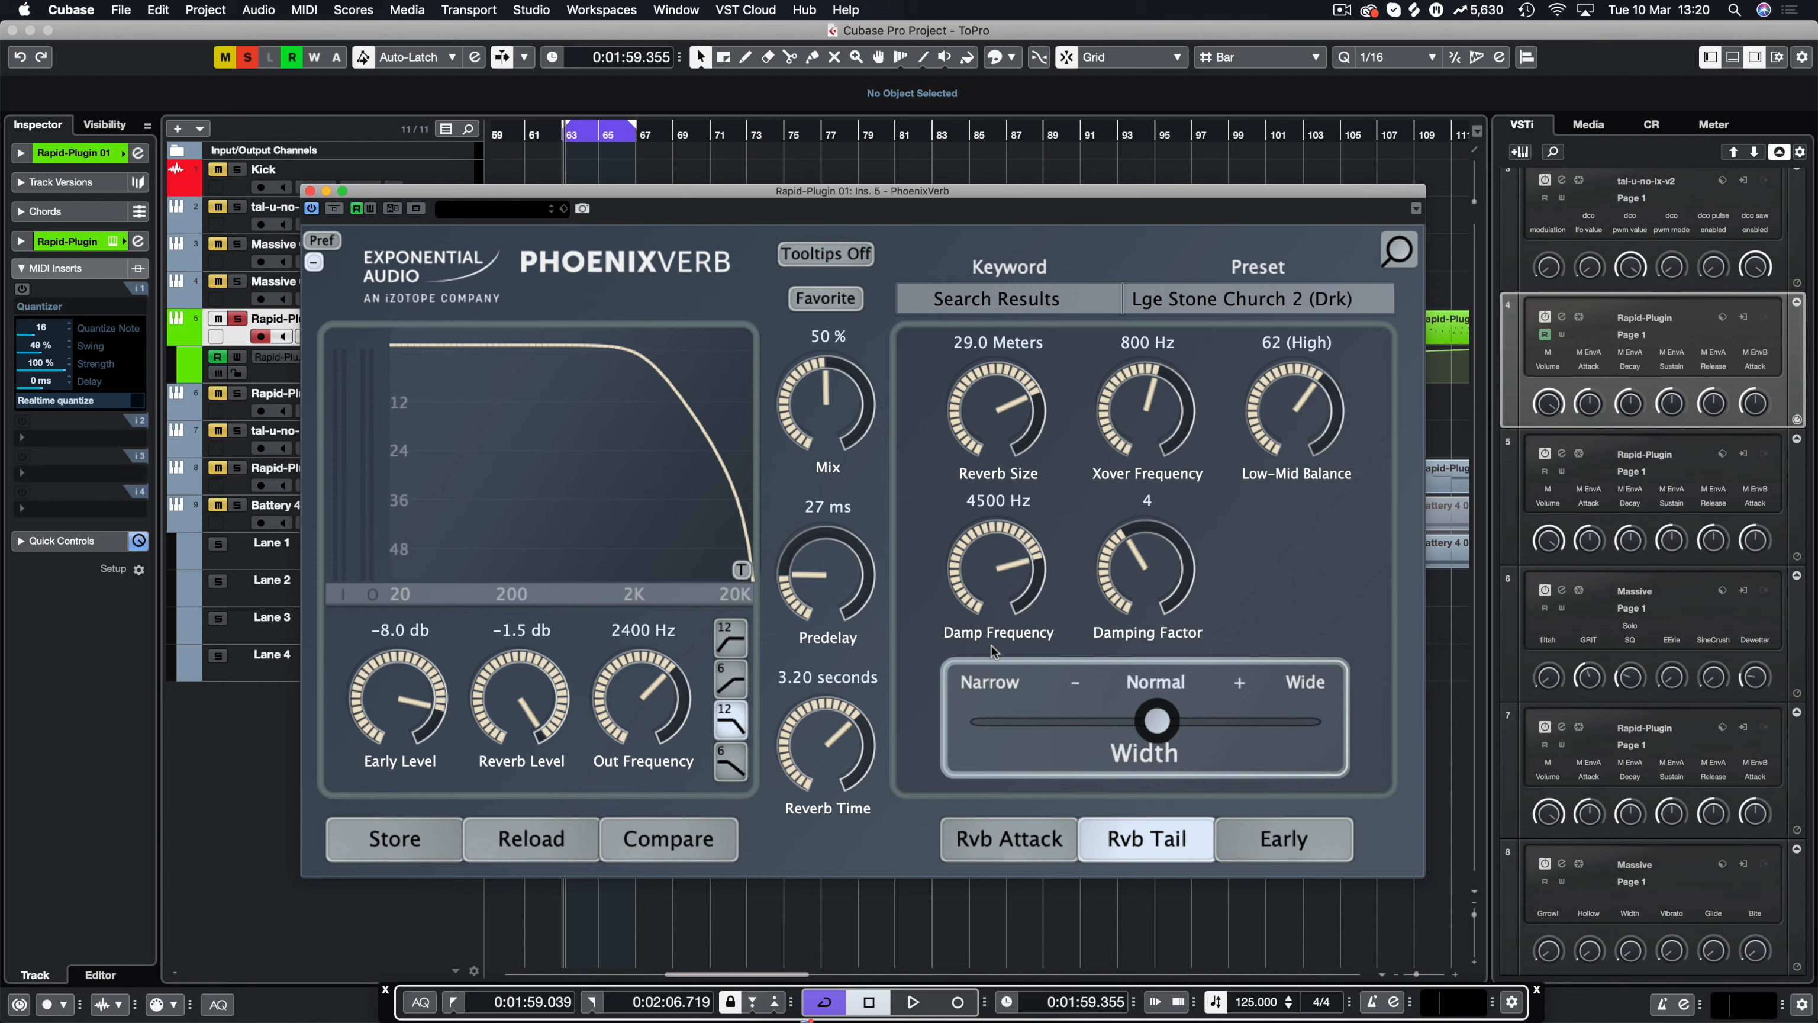
pyautogui.moveTo(1014, 573); pyautogui.dragTo(1002, 611)
pyautogui.moveTo(1140, 549); pyautogui.dragTo(1075, 509)
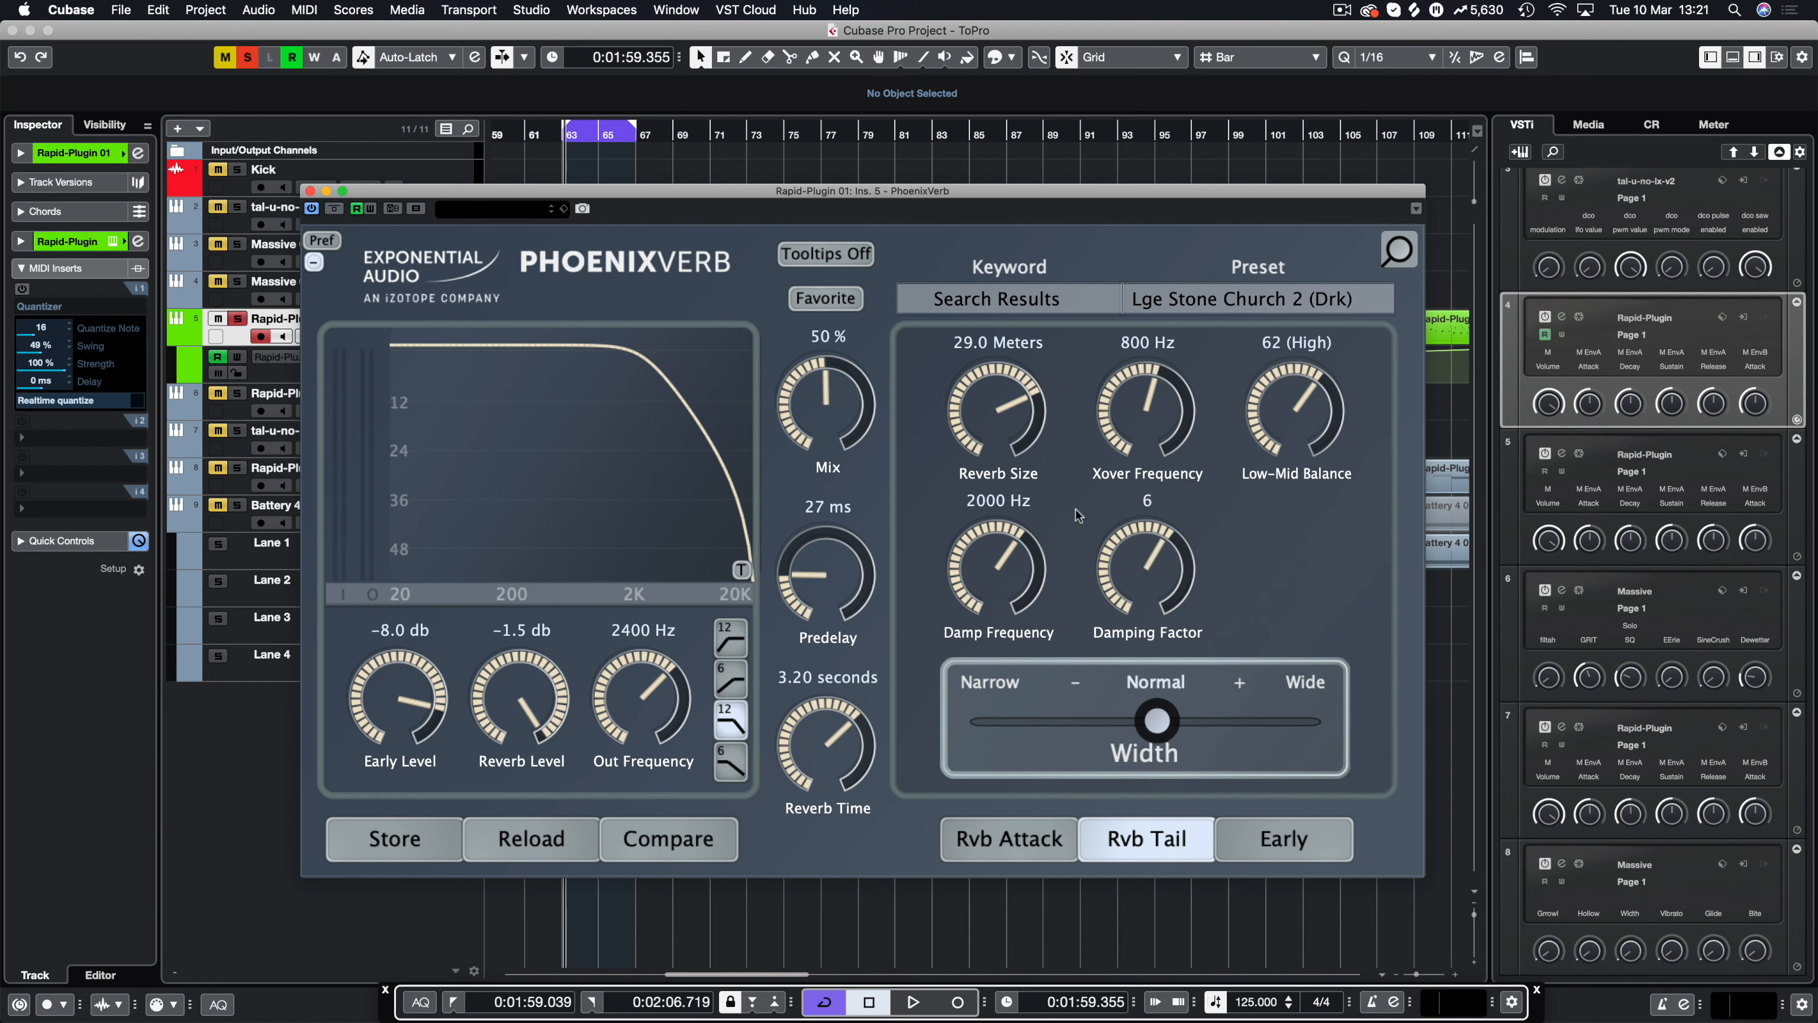
pyautogui.moveTo(995, 571); pyautogui.dragTo(996, 569)
pyautogui.moveTo(1223, 708); pyautogui.dragTo(942, 705)
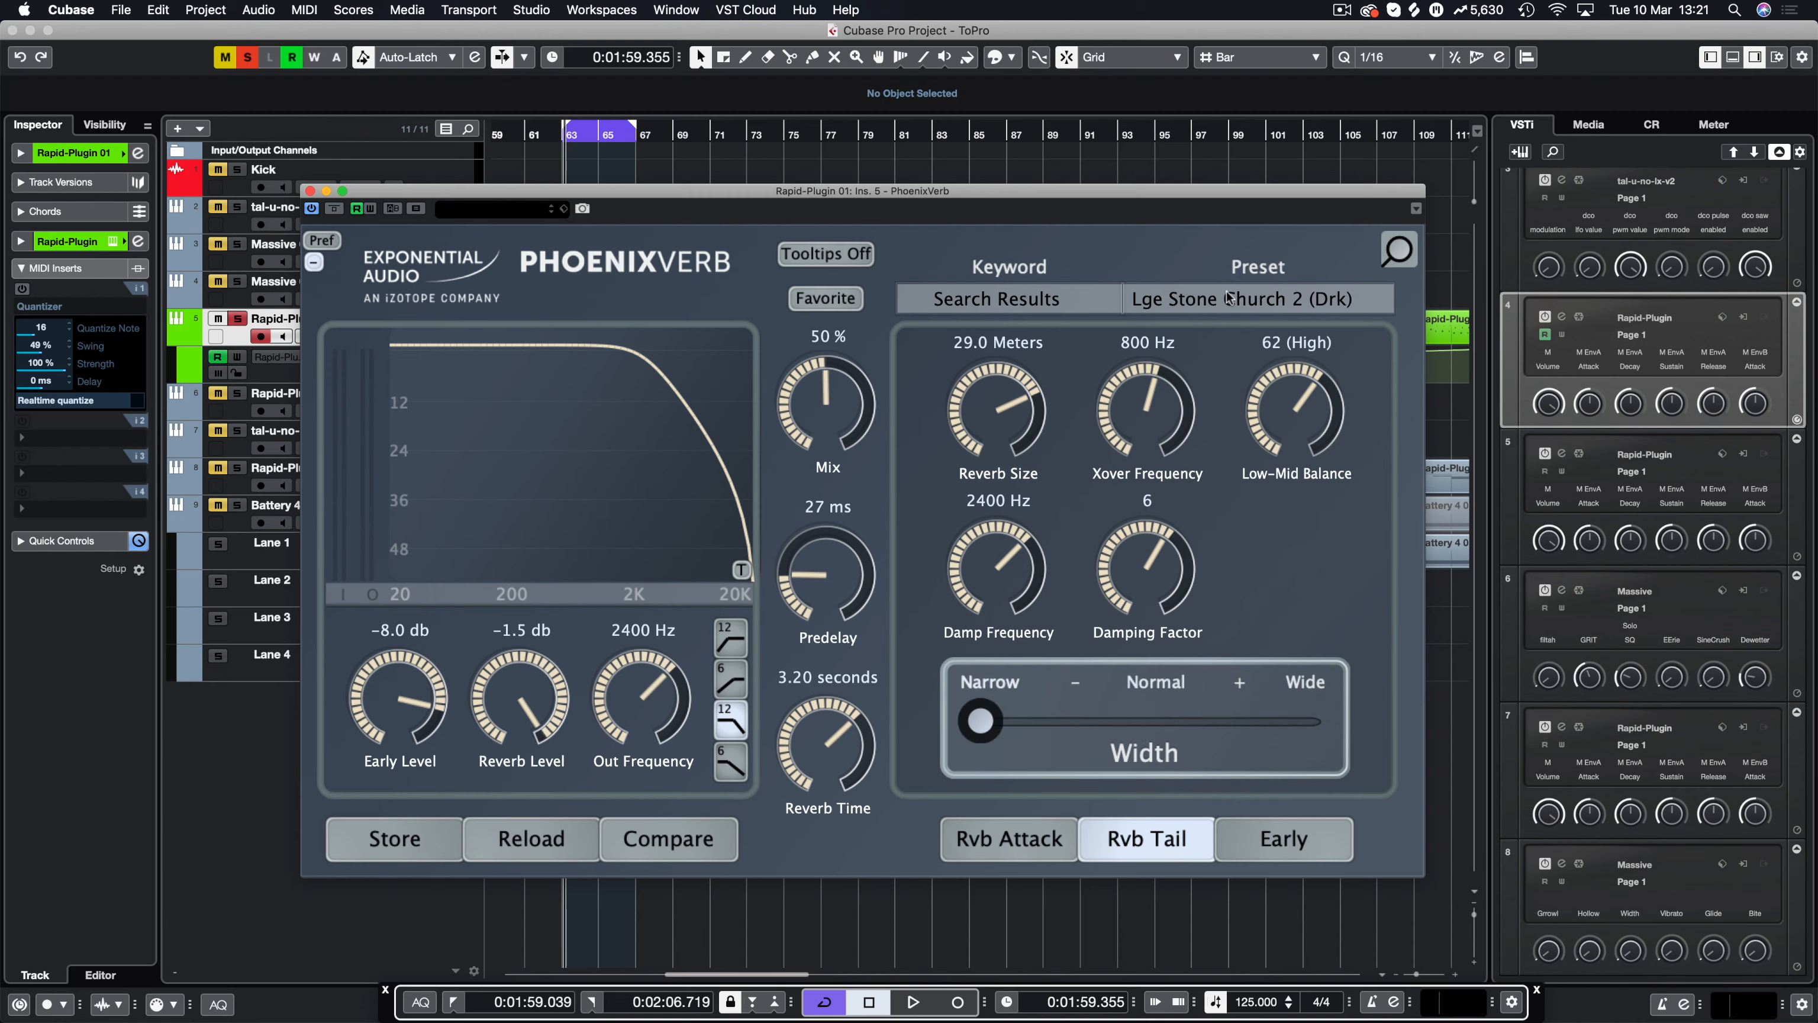
# Choose the Large Hall keyword, view its preset list keeping Lge Neutral Hall, and start playback.
pyautogui.click(977, 287)
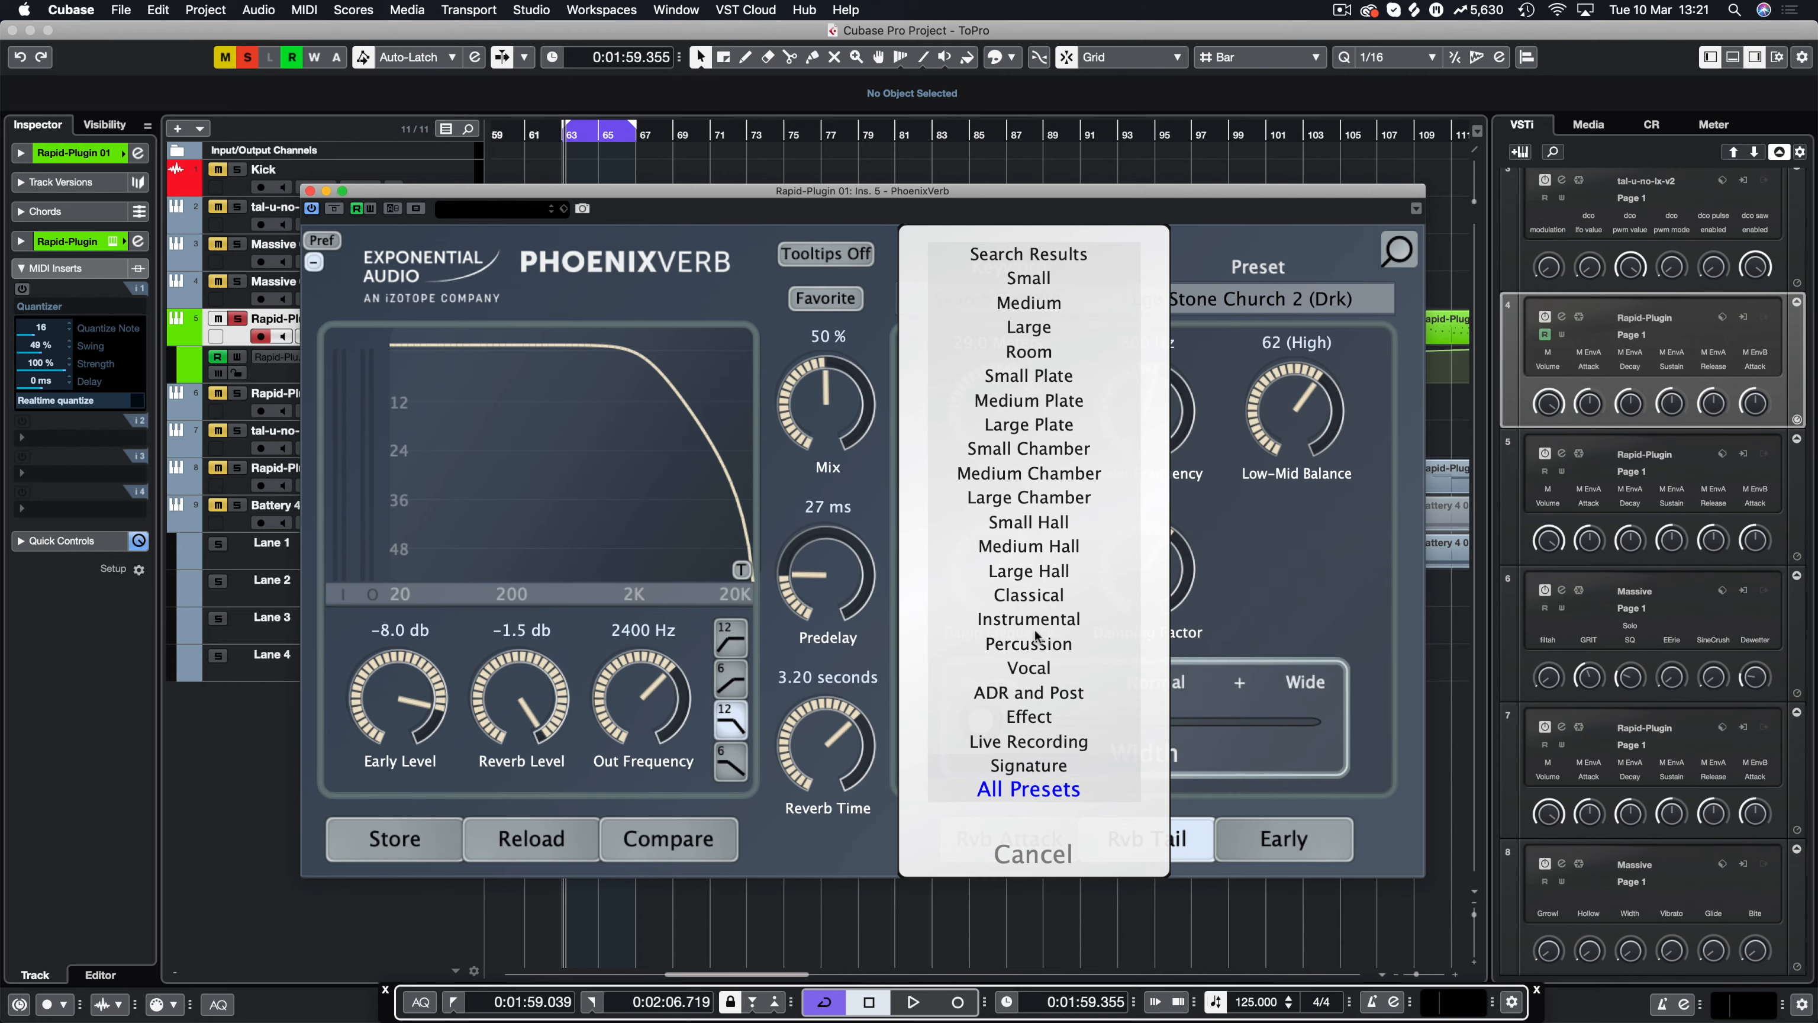
pyautogui.click(1050, 573)
pyautogui.click(1223, 301)
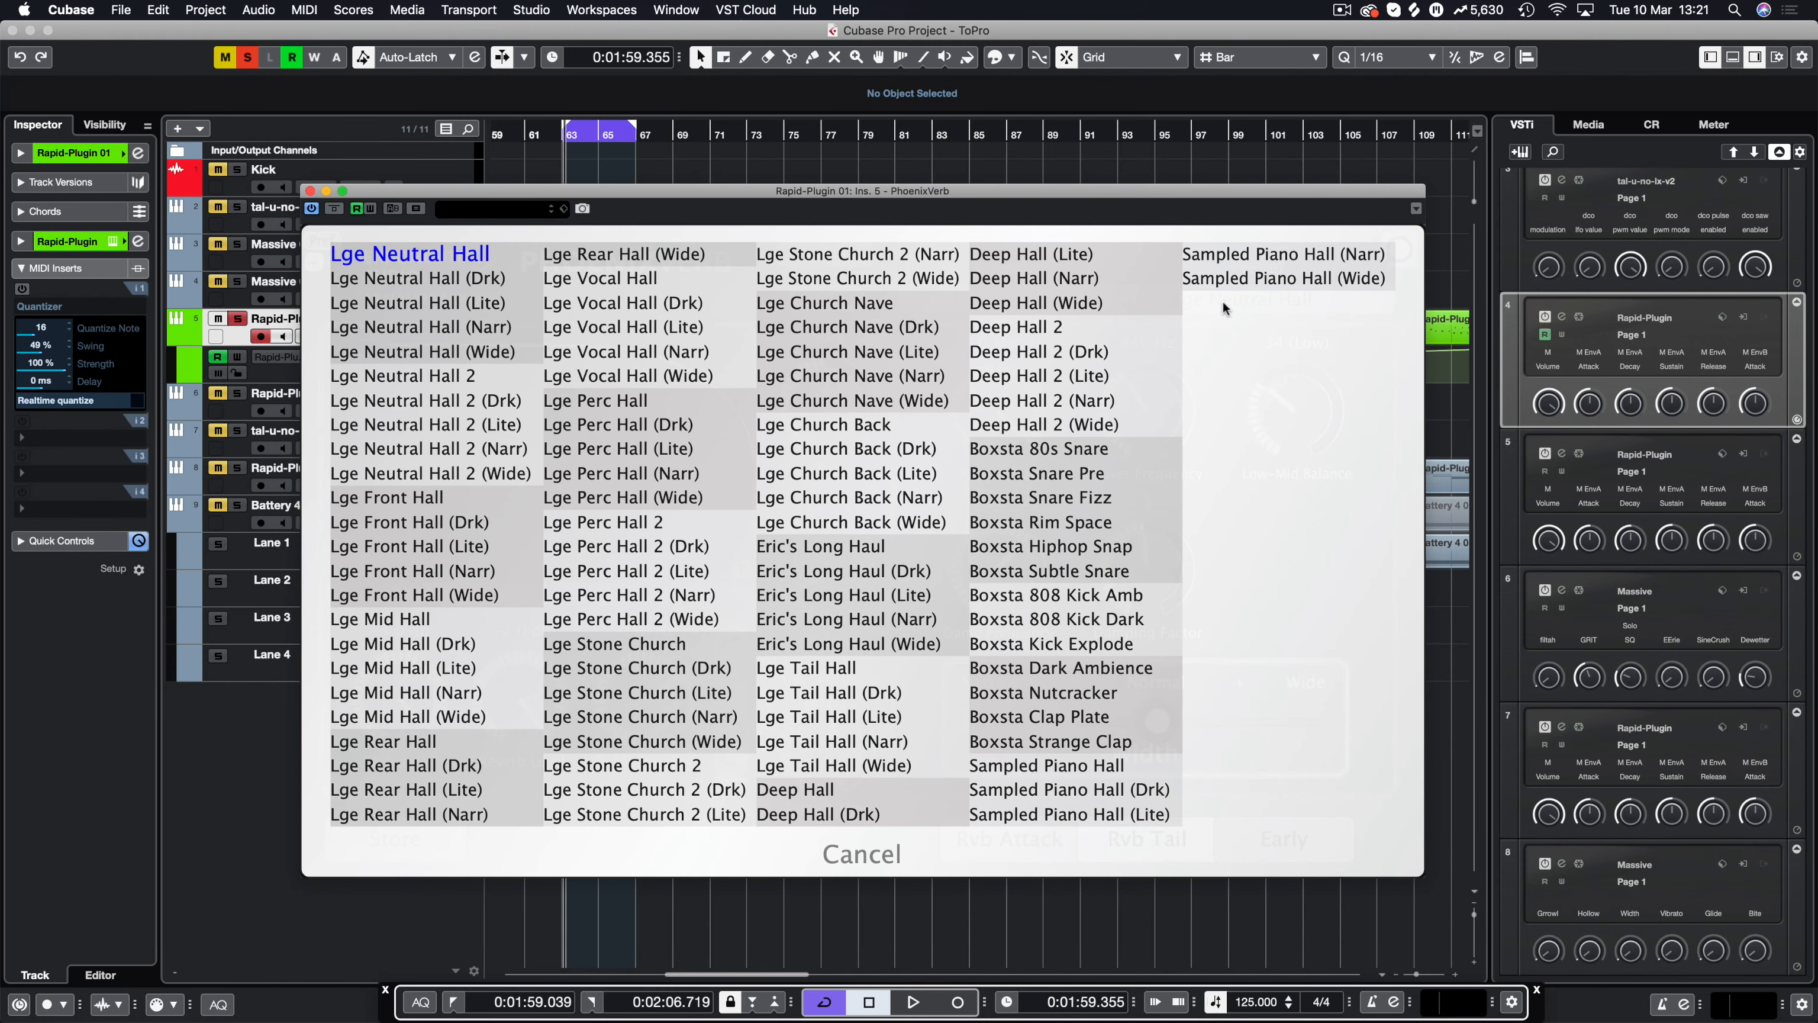
pyautogui.click(848, 852)
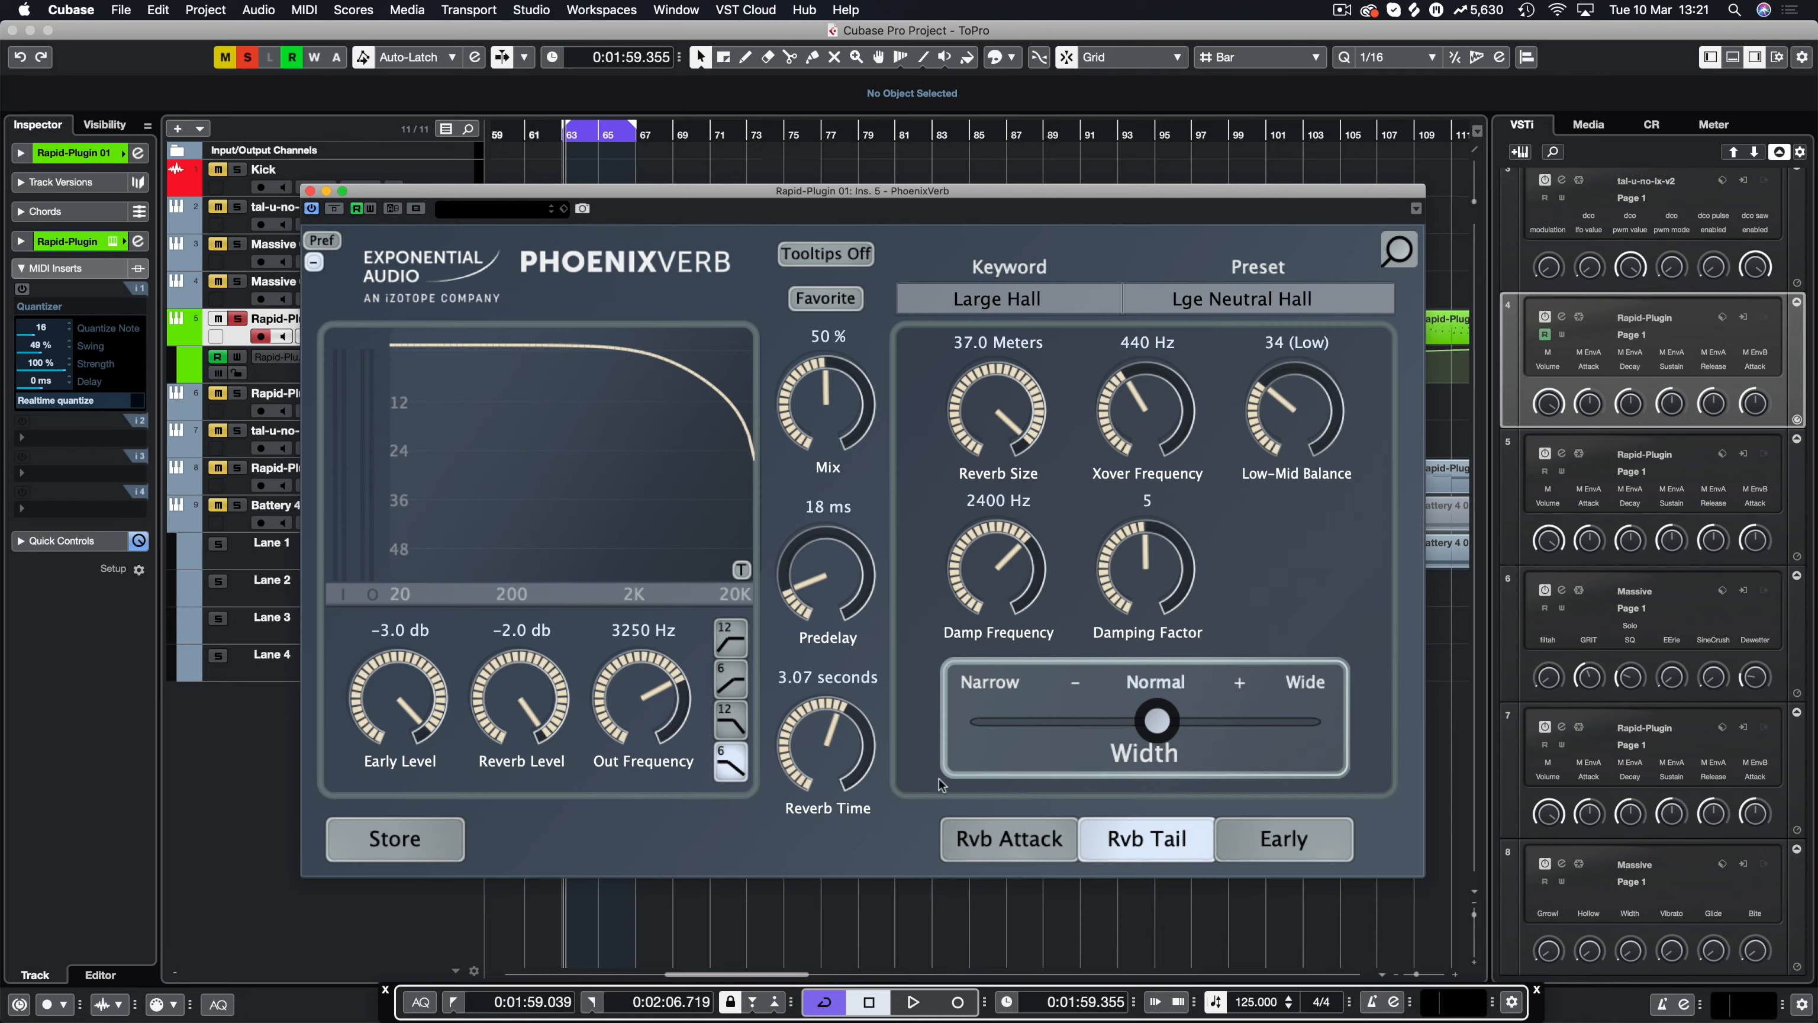
pyautogui.press('space')
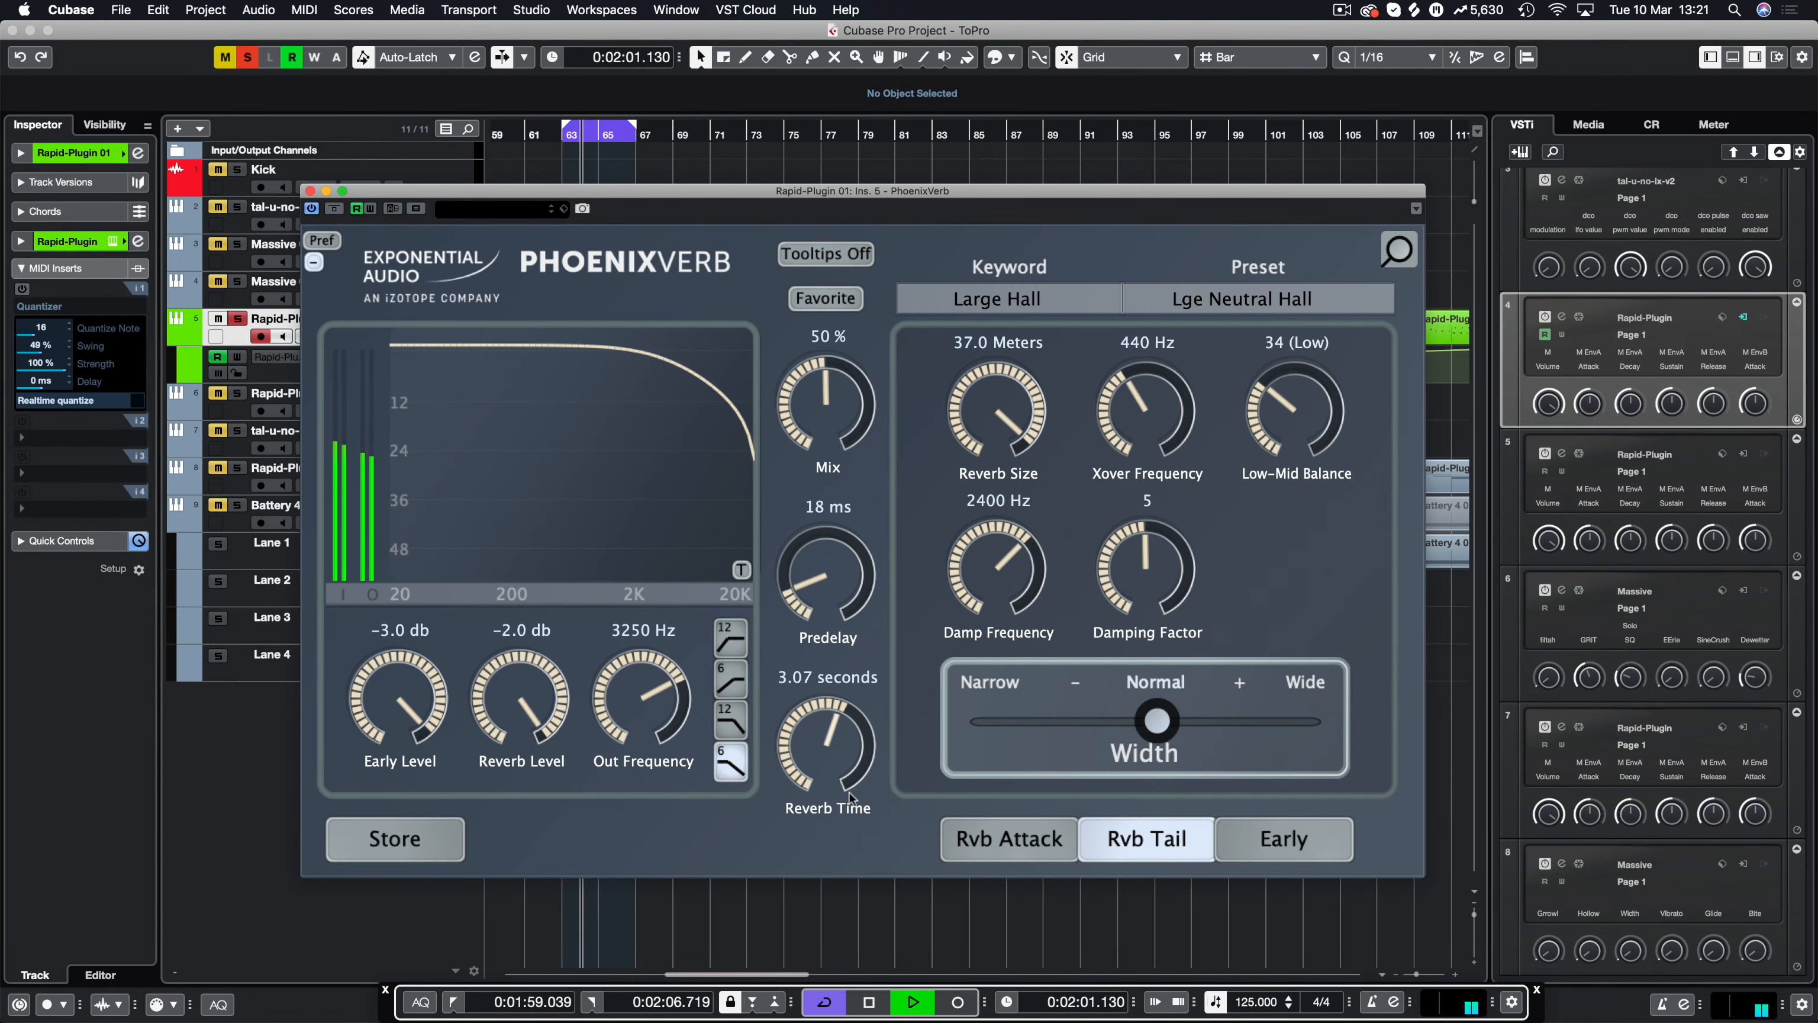
# Set the reverb time to 3.87 seconds, damp frequency to 20000 Hz and damping factor to 3, and widen the width to the + mark.
pyautogui.moveTo(818, 734); pyautogui.dragTo(851, 722)
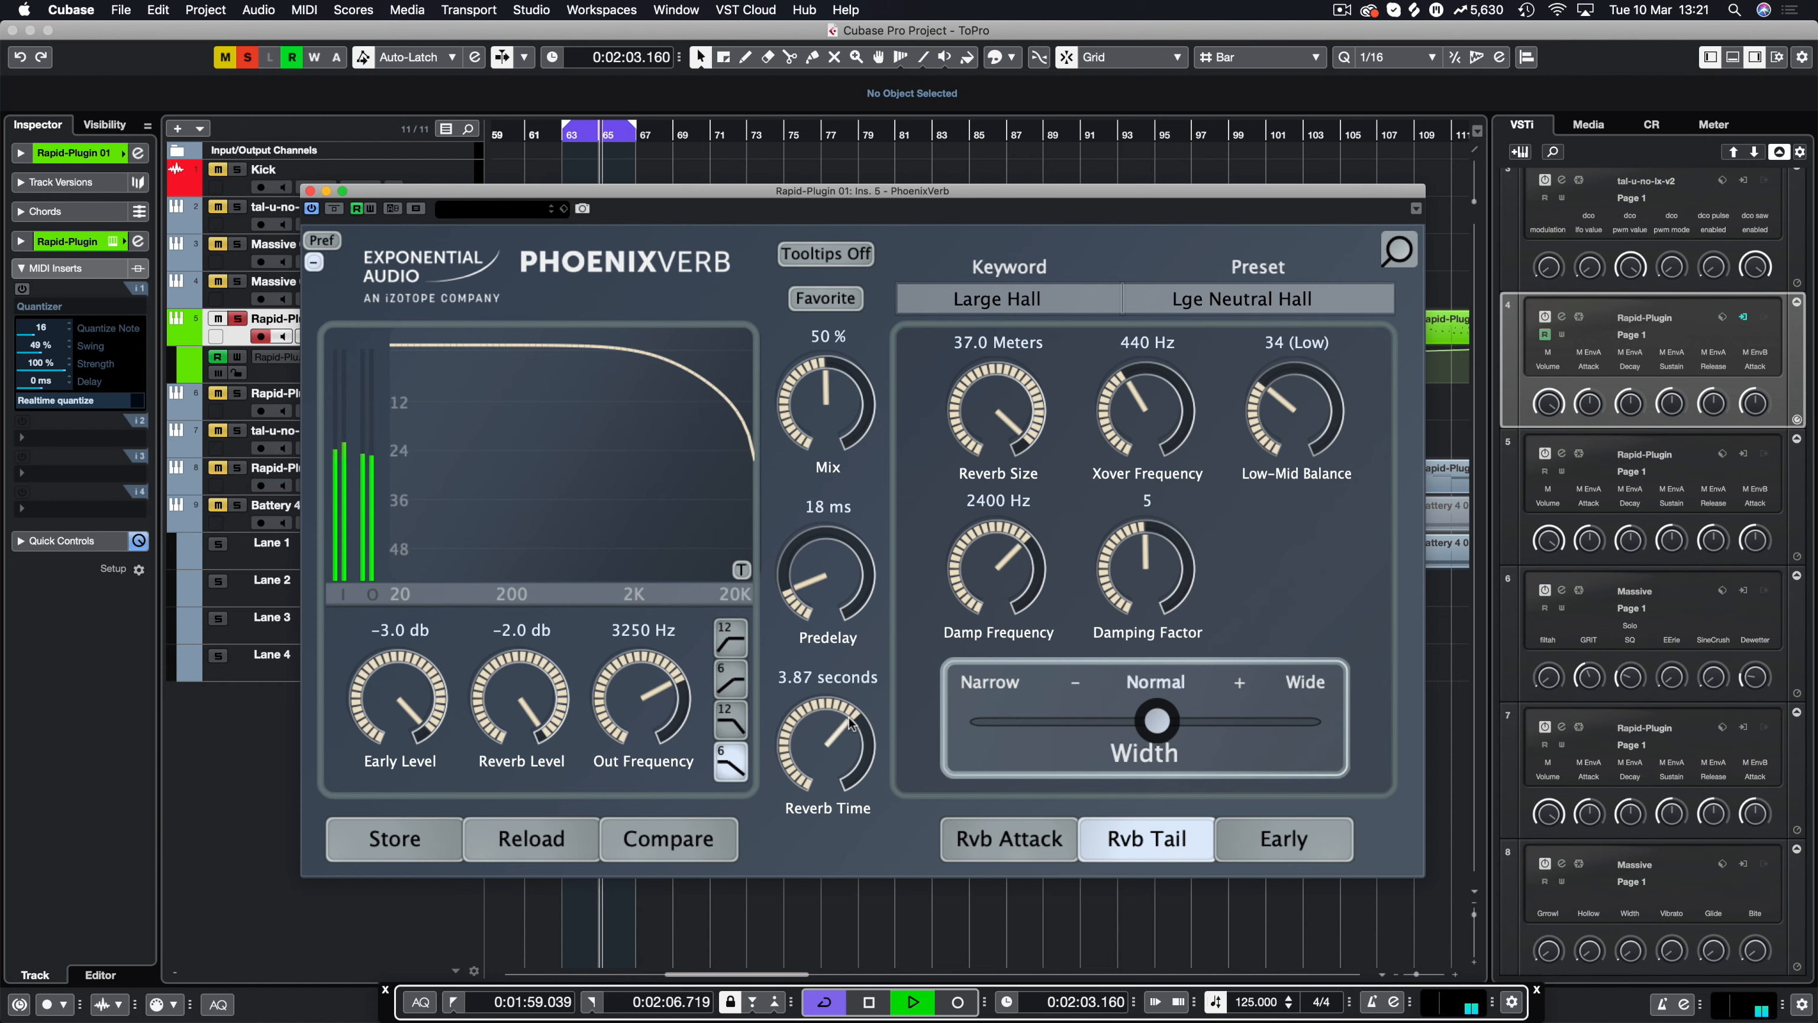
pyautogui.moveTo(998, 570); pyautogui.dragTo(1029, 294)
pyautogui.moveTo(1124, 692); pyautogui.dragTo(1120, 695)
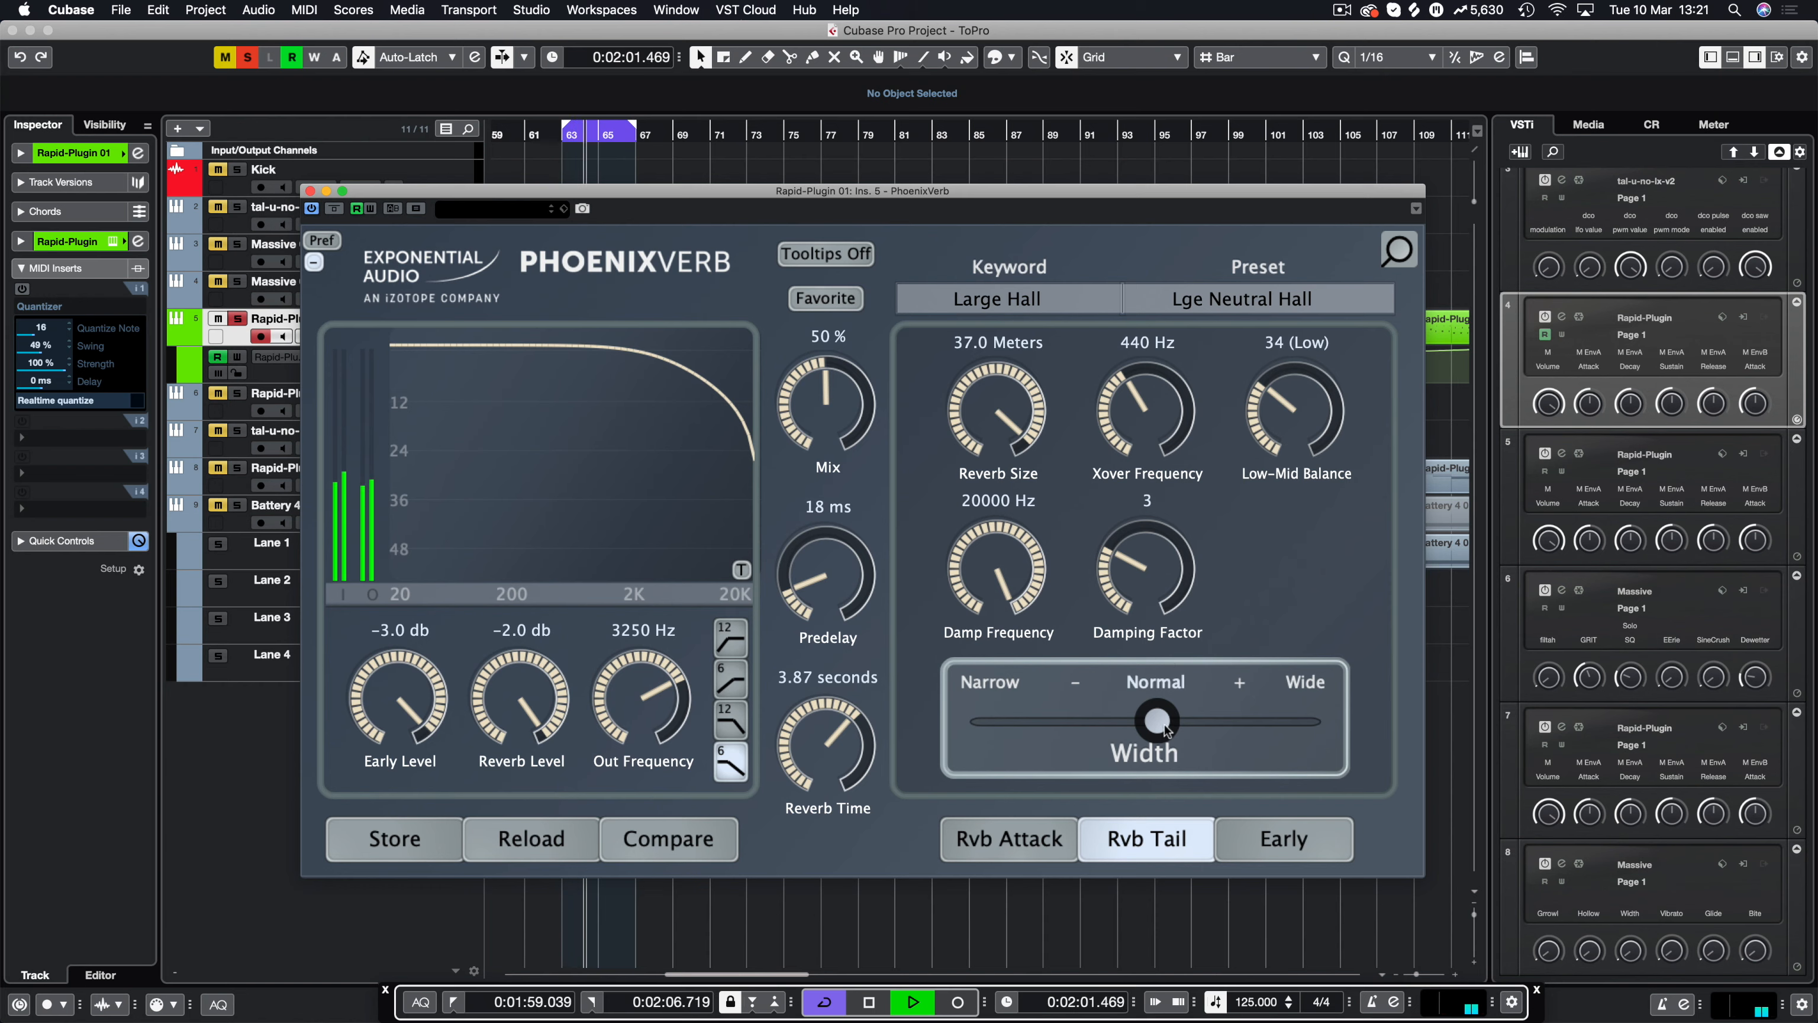
pyautogui.moveTo(1154, 725); pyautogui.dragTo(1490, 713)
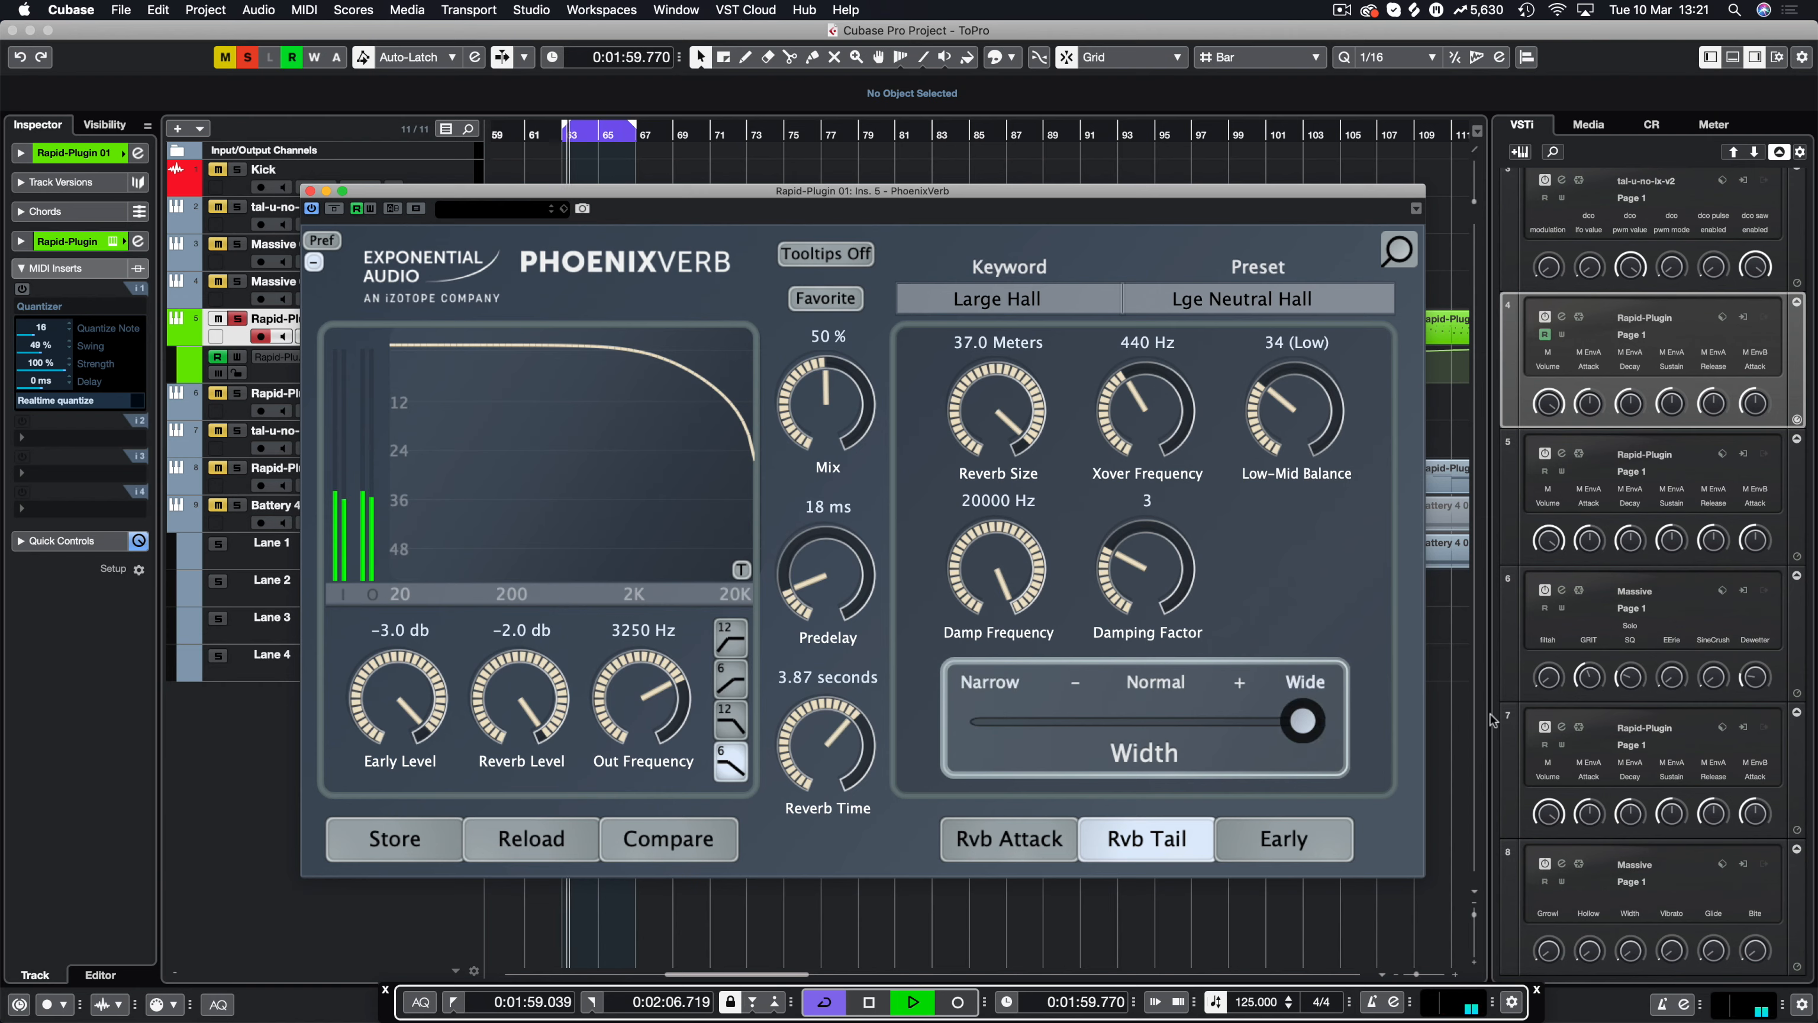
pyautogui.moveTo(1302, 721); pyautogui.dragTo(1238, 721)
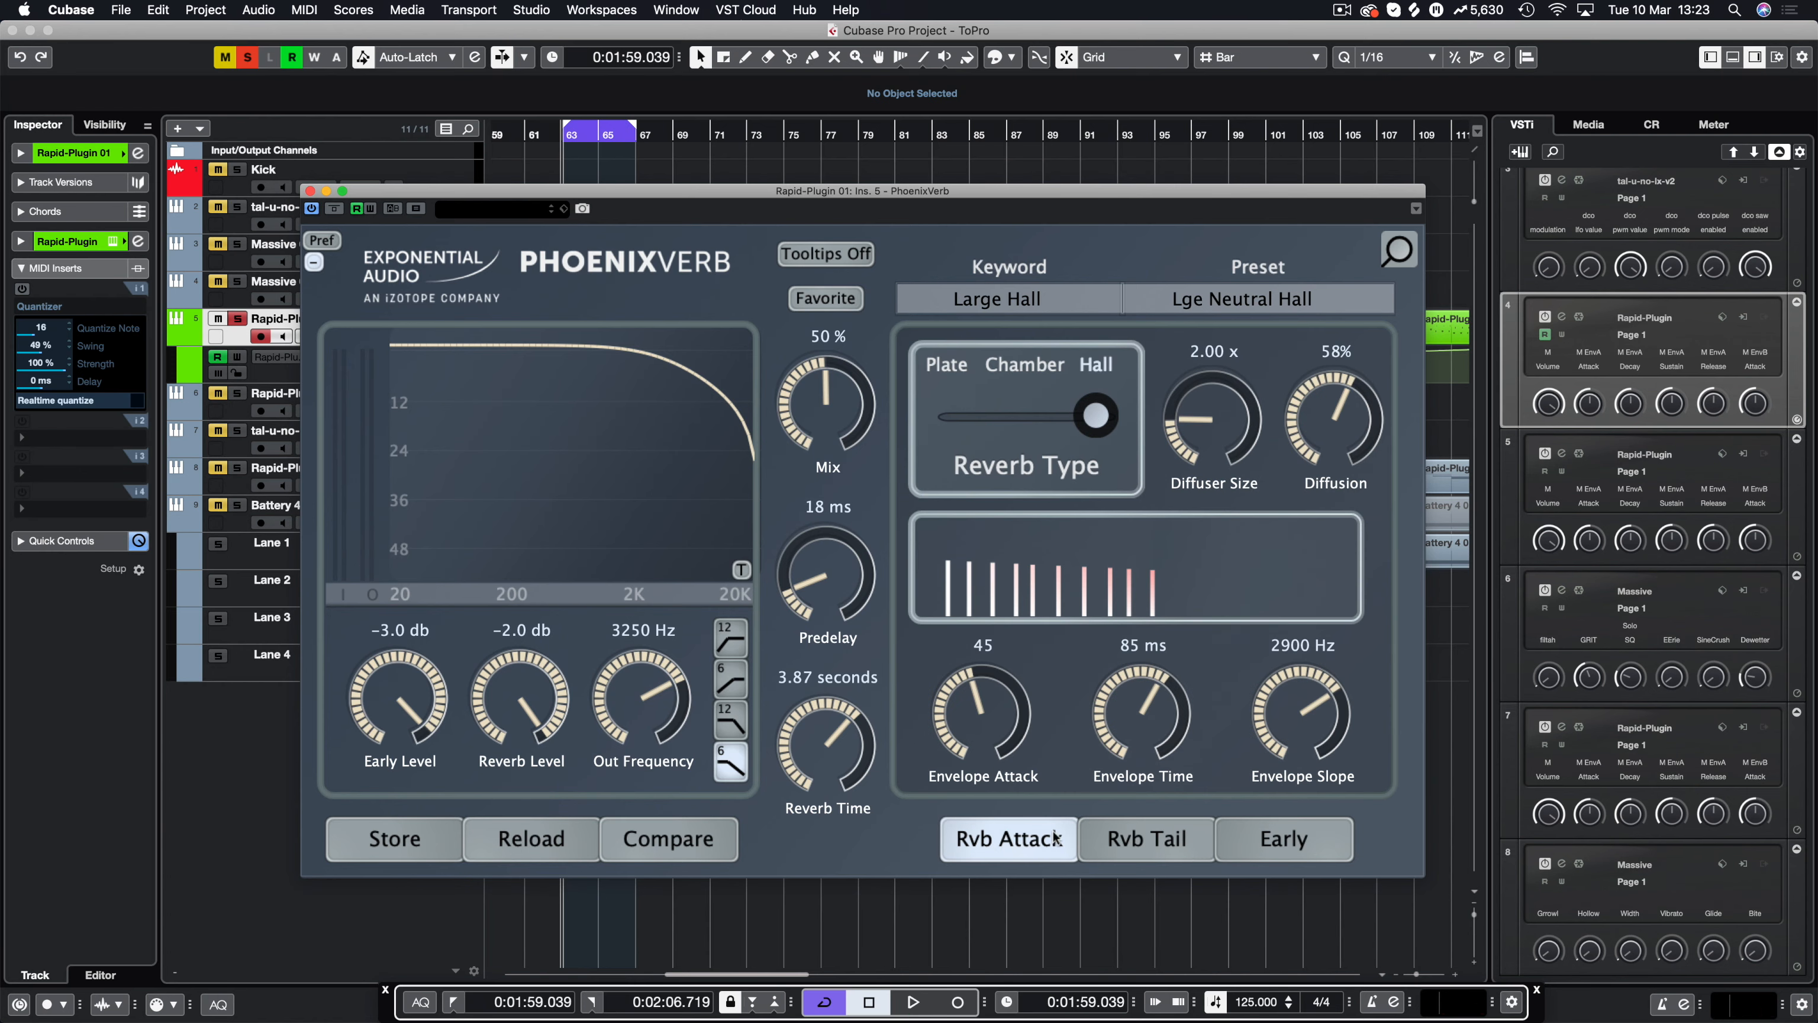
# Look through the reverb tail and early parameter pages, returning to the reverb attack page.
pyautogui.click(1130, 853)
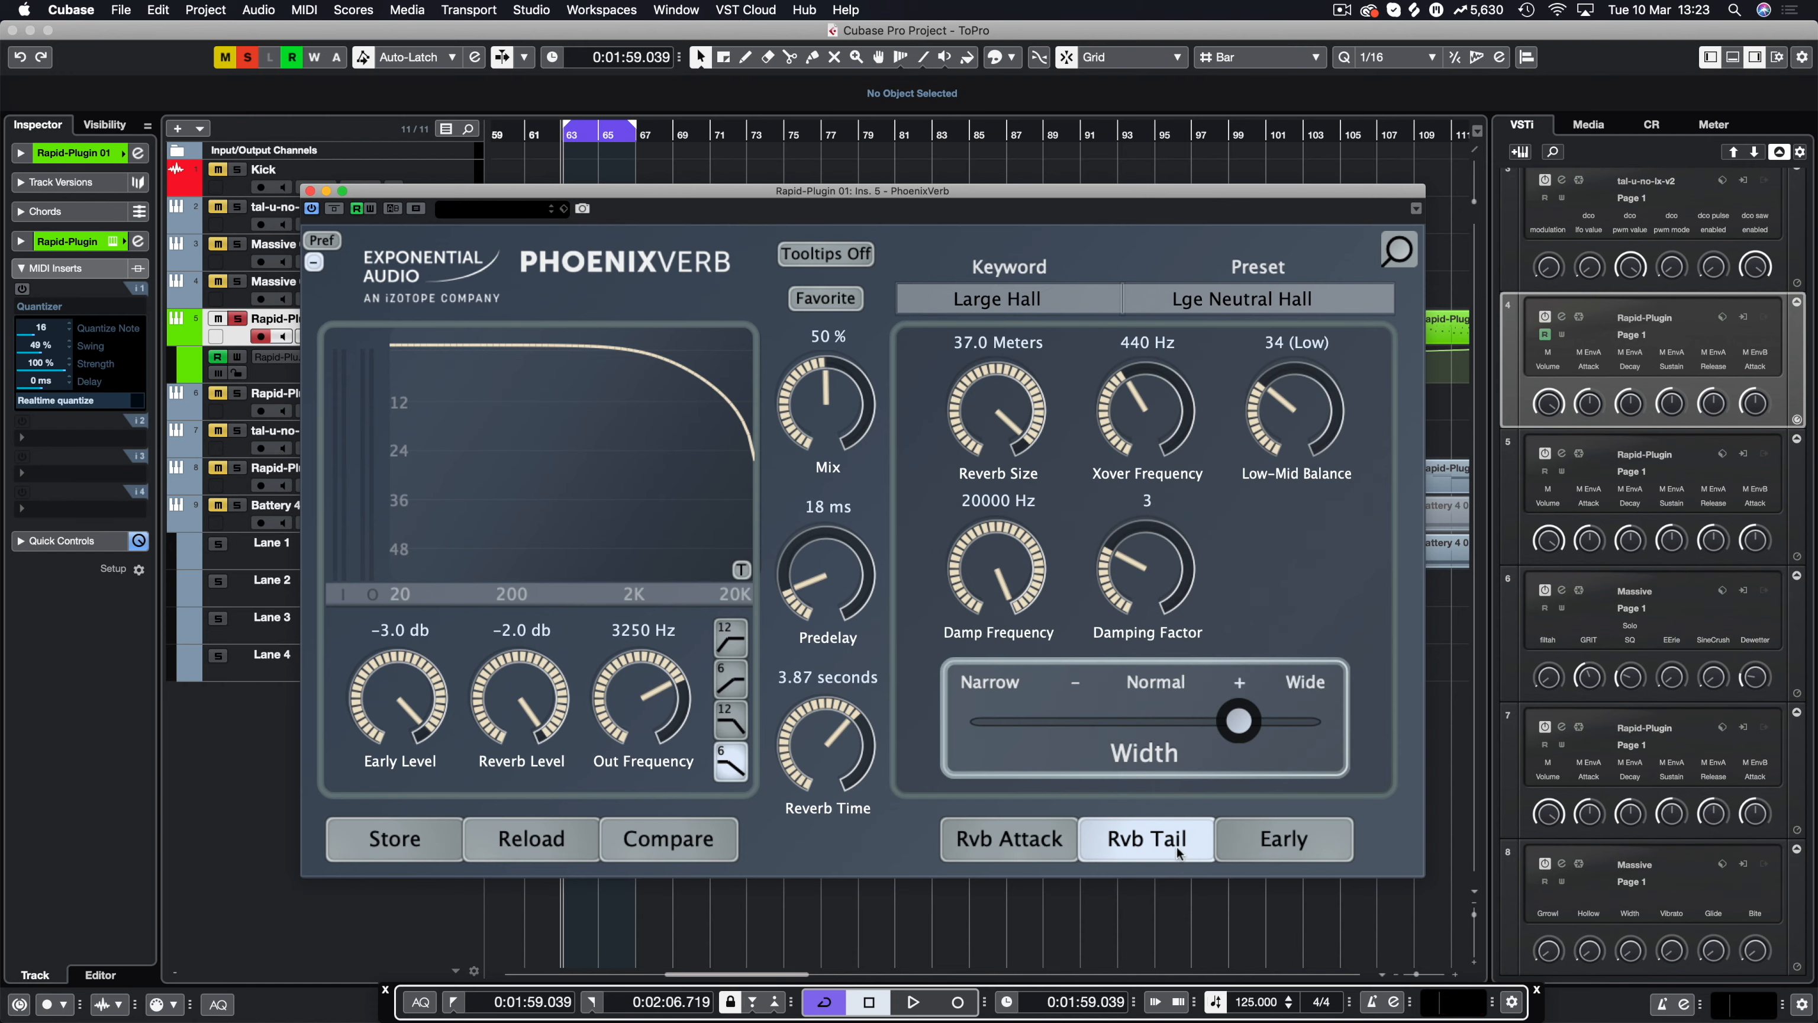
pyautogui.click(1012, 842)
pyautogui.click(1281, 839)
pyautogui.click(1058, 843)
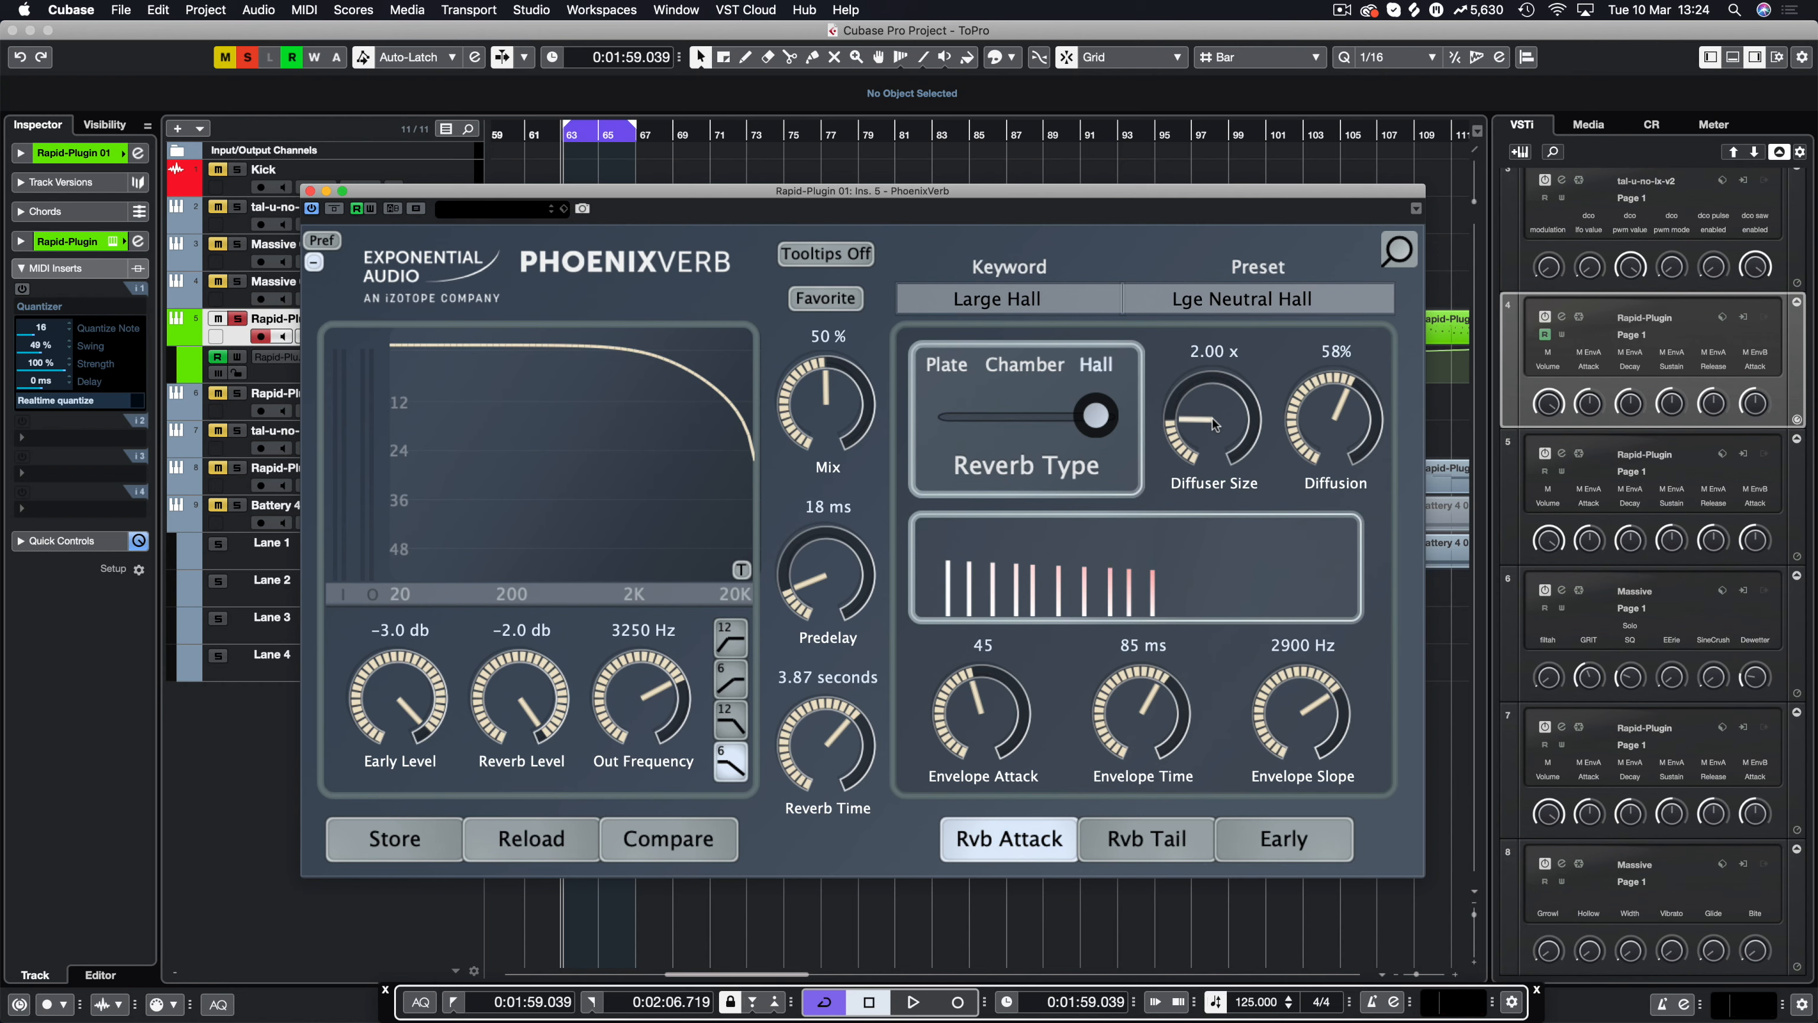
# Set the diffuser size to 6.00 x and the diffusion to 61%.
pyautogui.moveTo(1212, 417); pyautogui.dragTo(1212, 401)
pyautogui.moveTo(1210, 401); pyautogui.dragTo(1221, 453)
pyautogui.moveTo(1343, 425)
pyautogui.mouseDown()
pyautogui.moveTo(1332, 462)
pyautogui.moveTo(1323, 418)
pyautogui.mouseUp()
pyautogui.moveTo(1223, 389); pyautogui.dragTo(1234, 260)
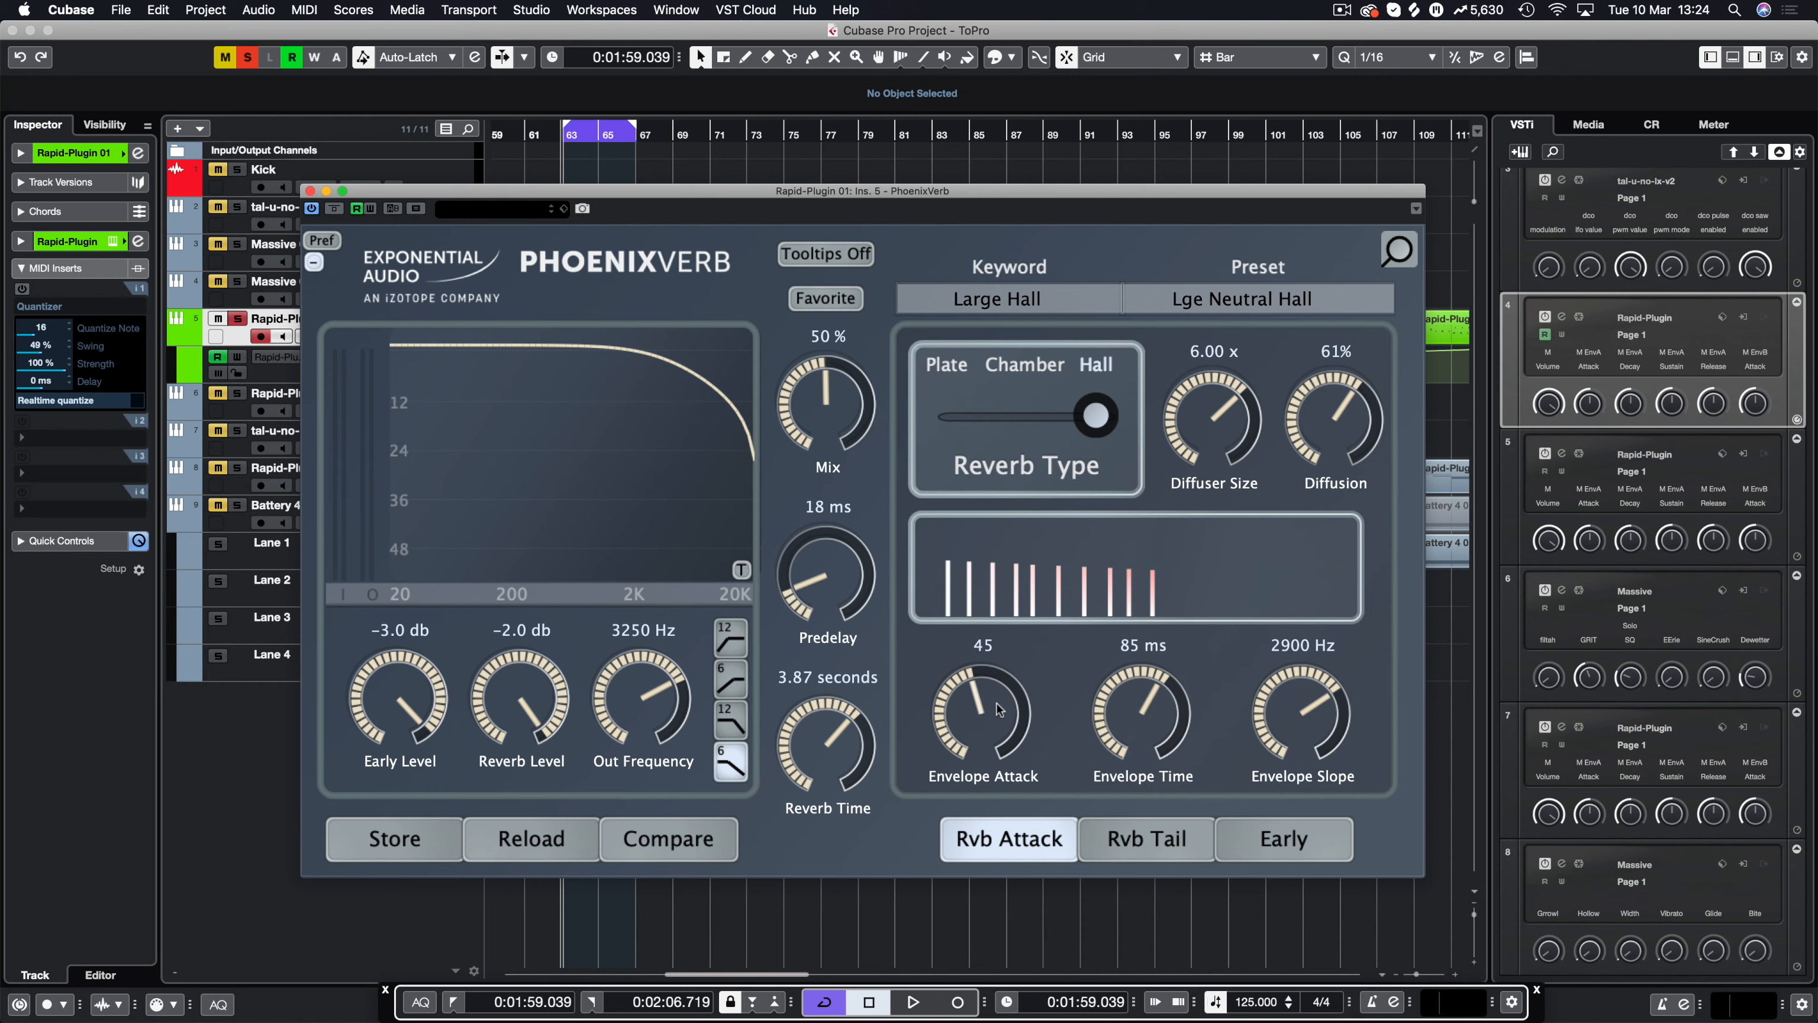
# Set the reverb attack envelope to an attack of 6, a time of 57 ms and a slope of 4000 Hz.
pyautogui.moveTo(979, 708); pyautogui.dragTo(979, 723)
pyautogui.moveTo(1142, 725)
pyautogui.mouseDown()
pyautogui.moveTo(1134, 708)
pyautogui.moveTo(1131, 745)
pyautogui.moveTo(1139, 719)
pyautogui.mouseUp()
pyautogui.moveTo(1314, 697); pyautogui.dragTo(1179, 801)
pyautogui.moveTo(982, 716); pyautogui.dragTo(985, 821)
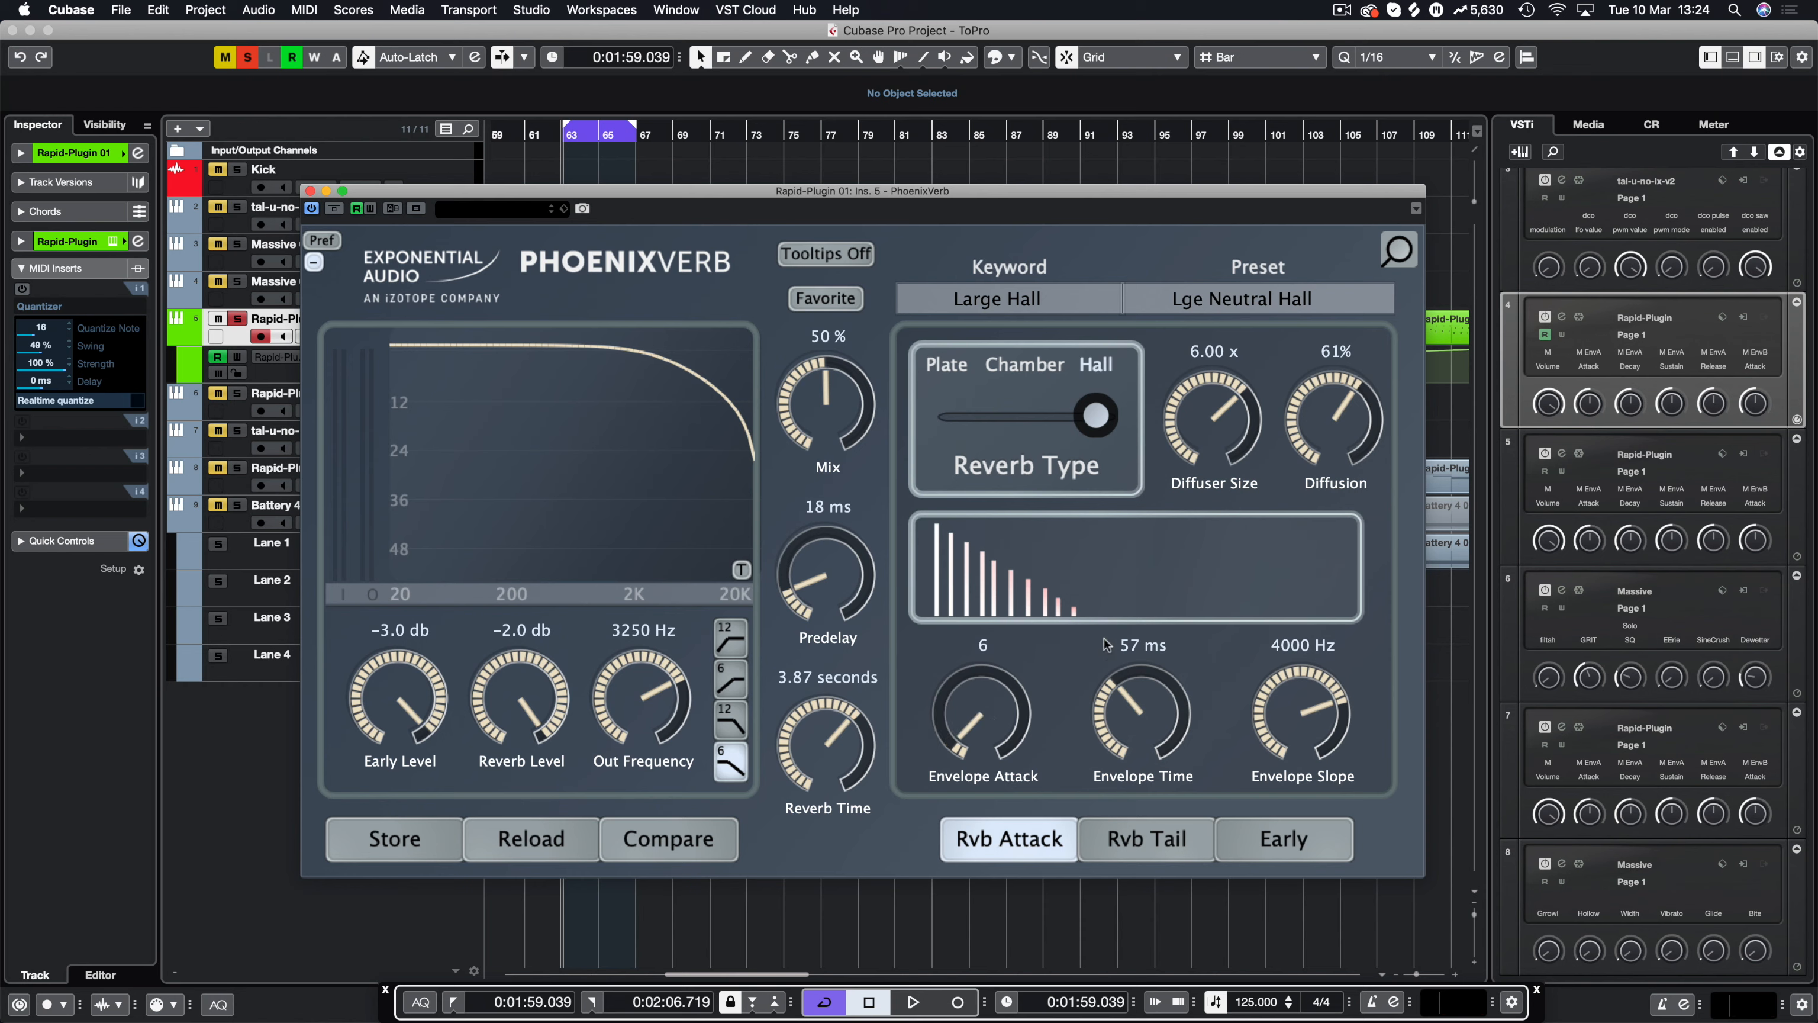
# Raise the envelope attack to 68, try longer envelope times before settling on 56 ms, and lower the envelope slope to 900 Hz.
pyautogui.moveTo(971, 714); pyautogui.dragTo(1005, 584)
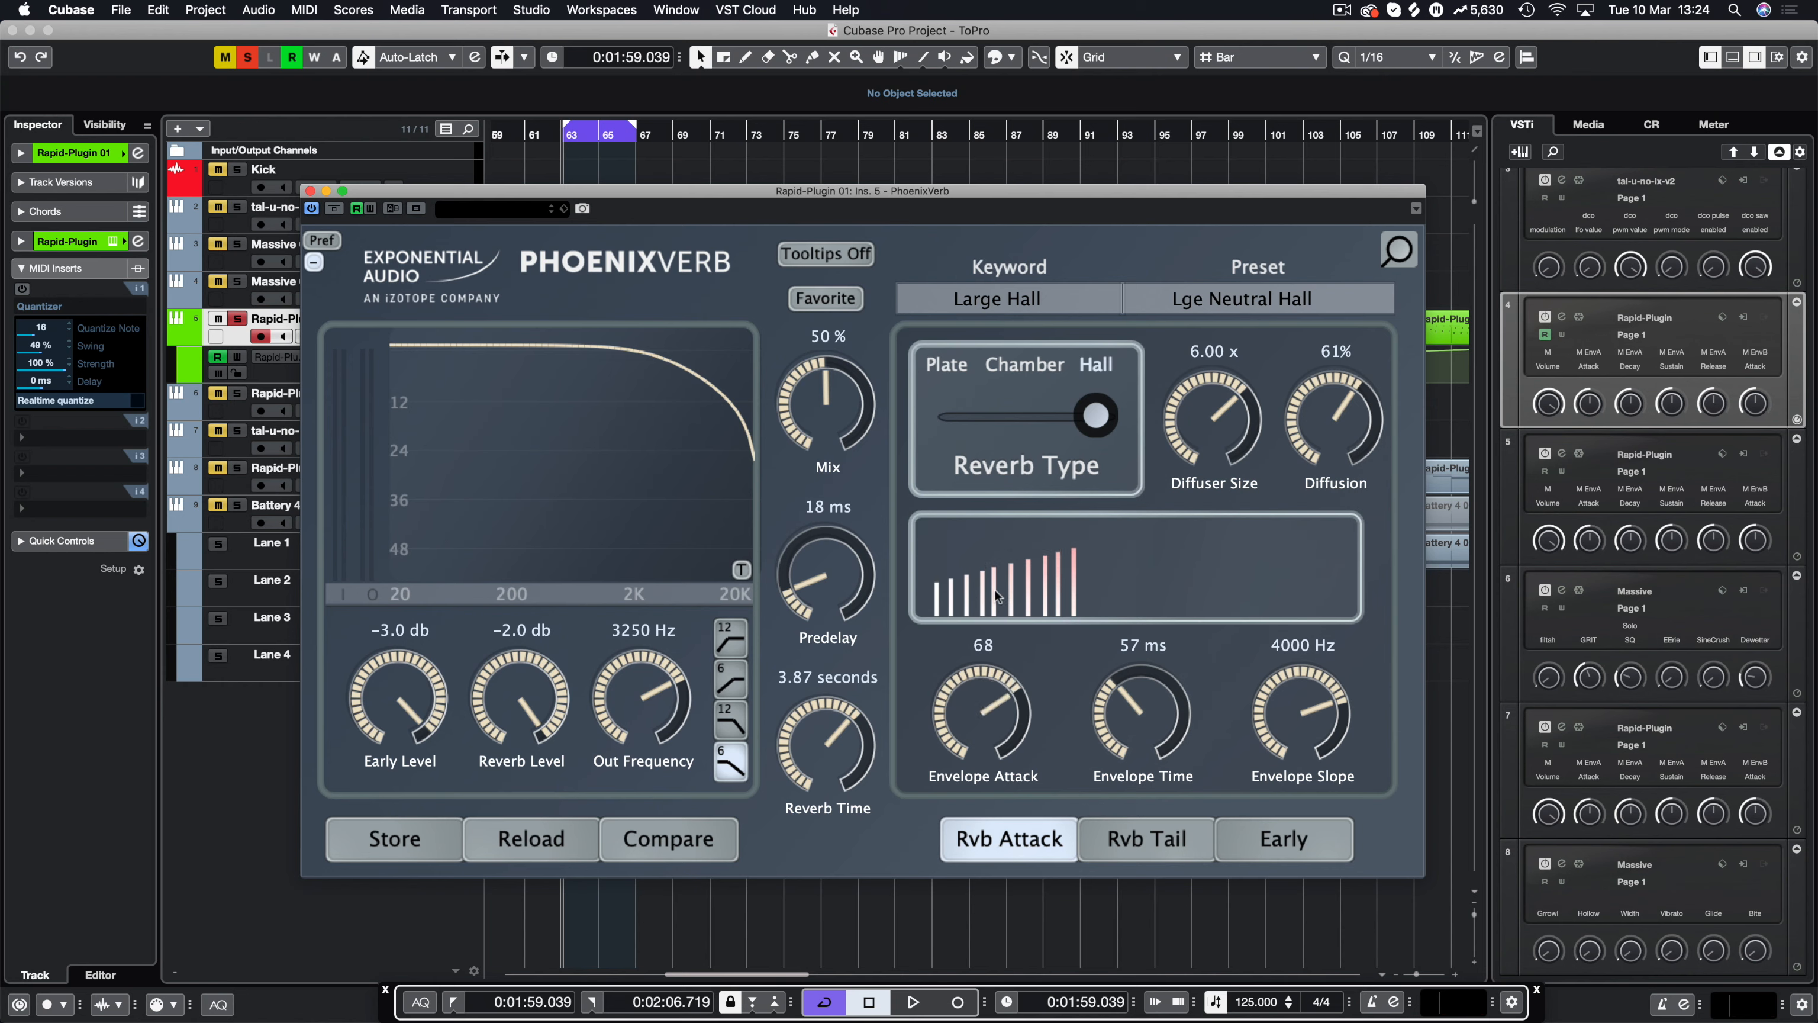
pyautogui.moveTo(1143, 716); pyautogui.dragTo(1152, 647)
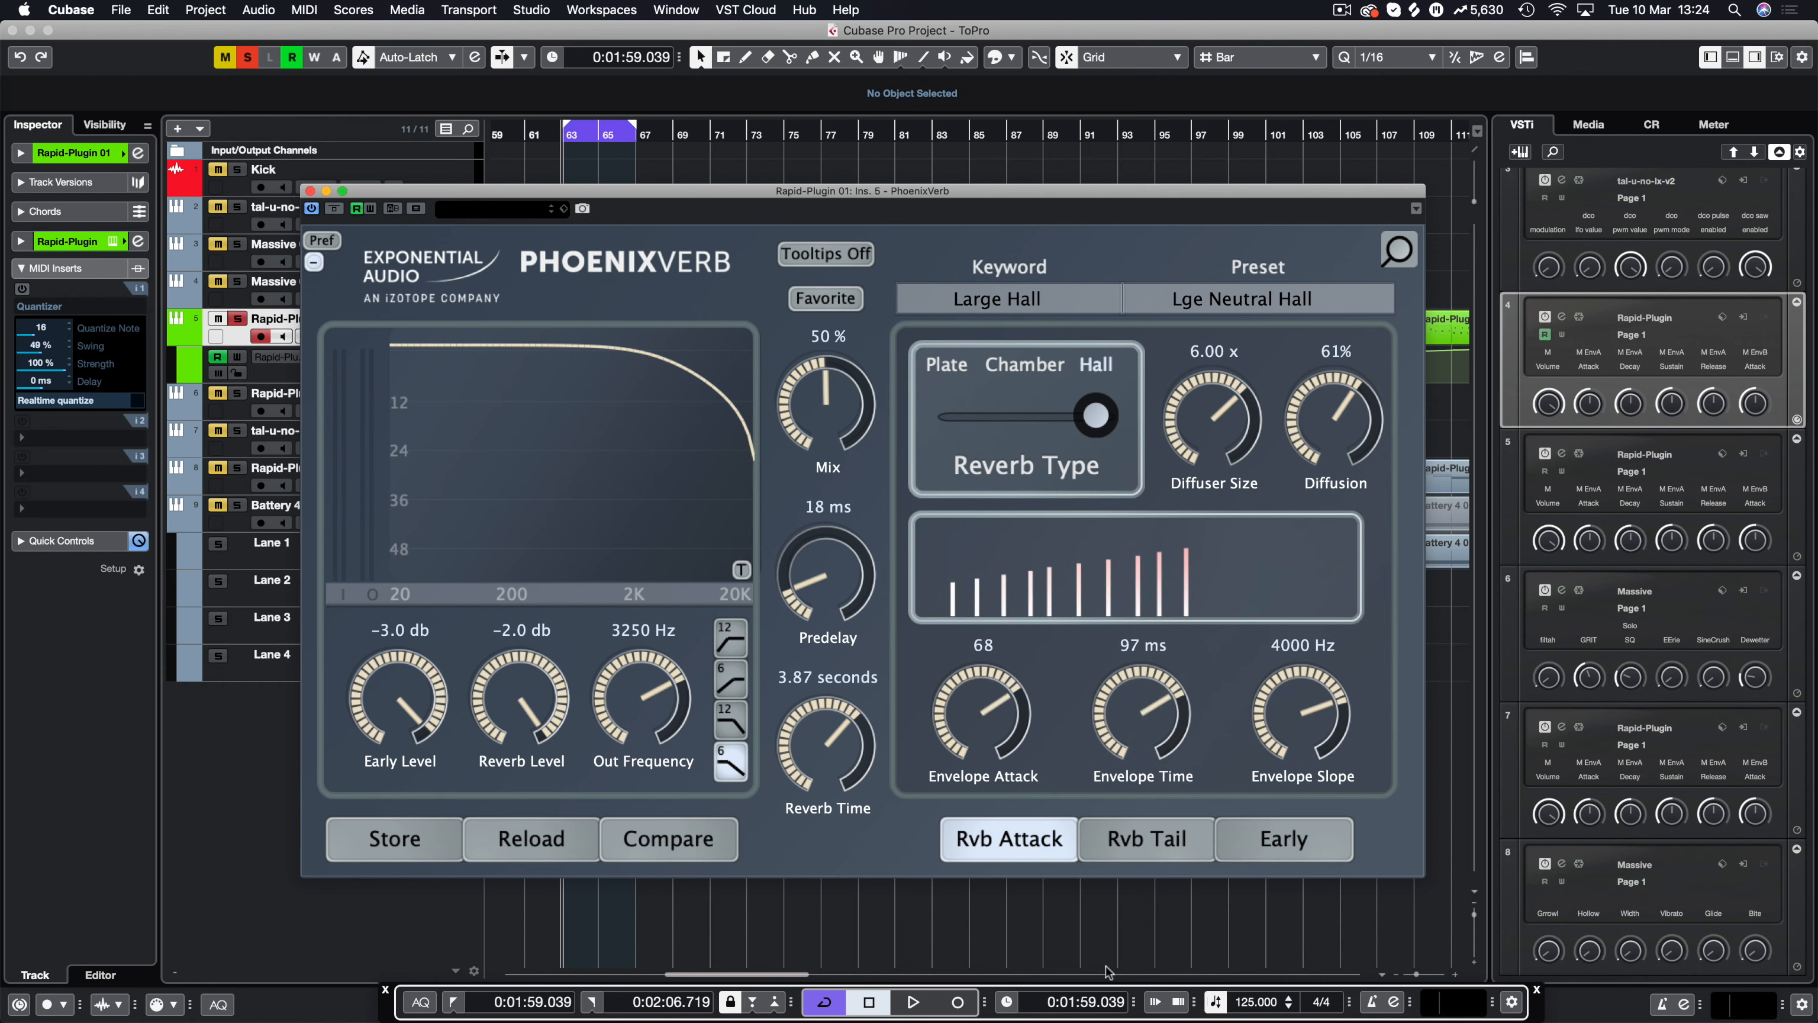
pyautogui.moveTo(1142, 712); pyautogui.dragTo(1166, 545)
pyautogui.moveTo(1152, 735); pyautogui.dragTo(1106, 955)
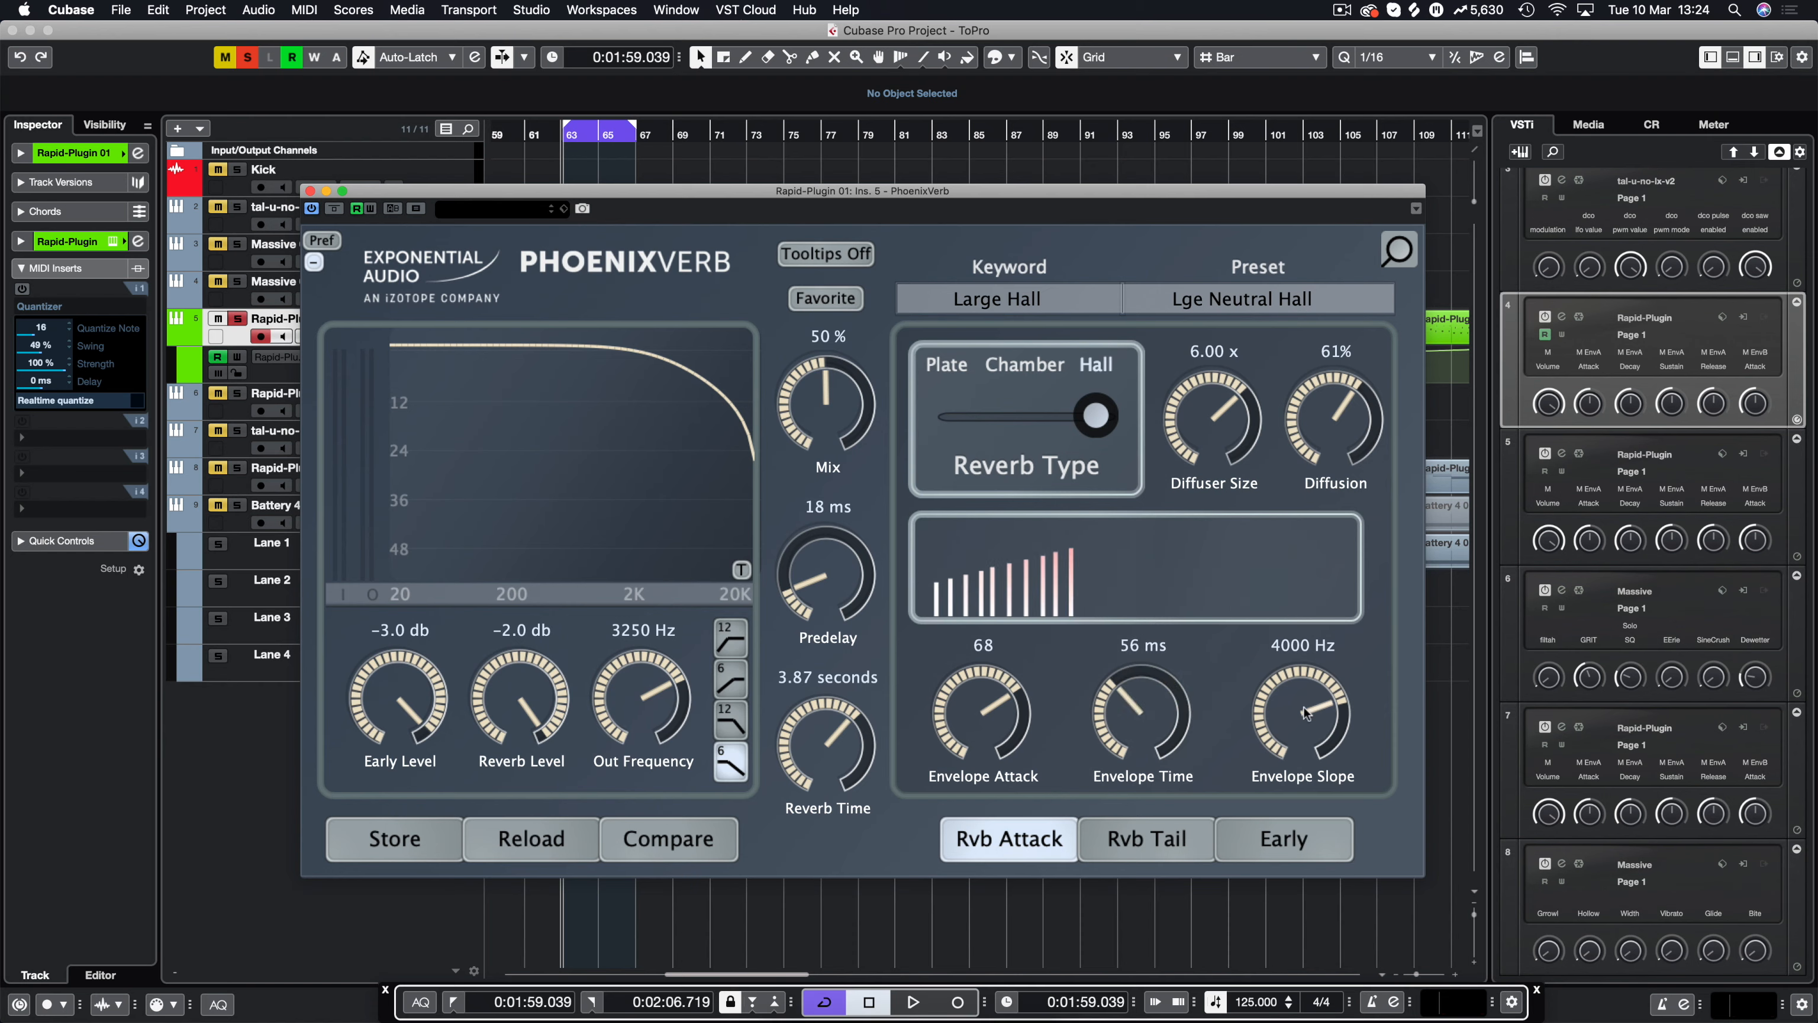
pyautogui.moveTo(1302, 750); pyautogui.dragTo(1282, 818)
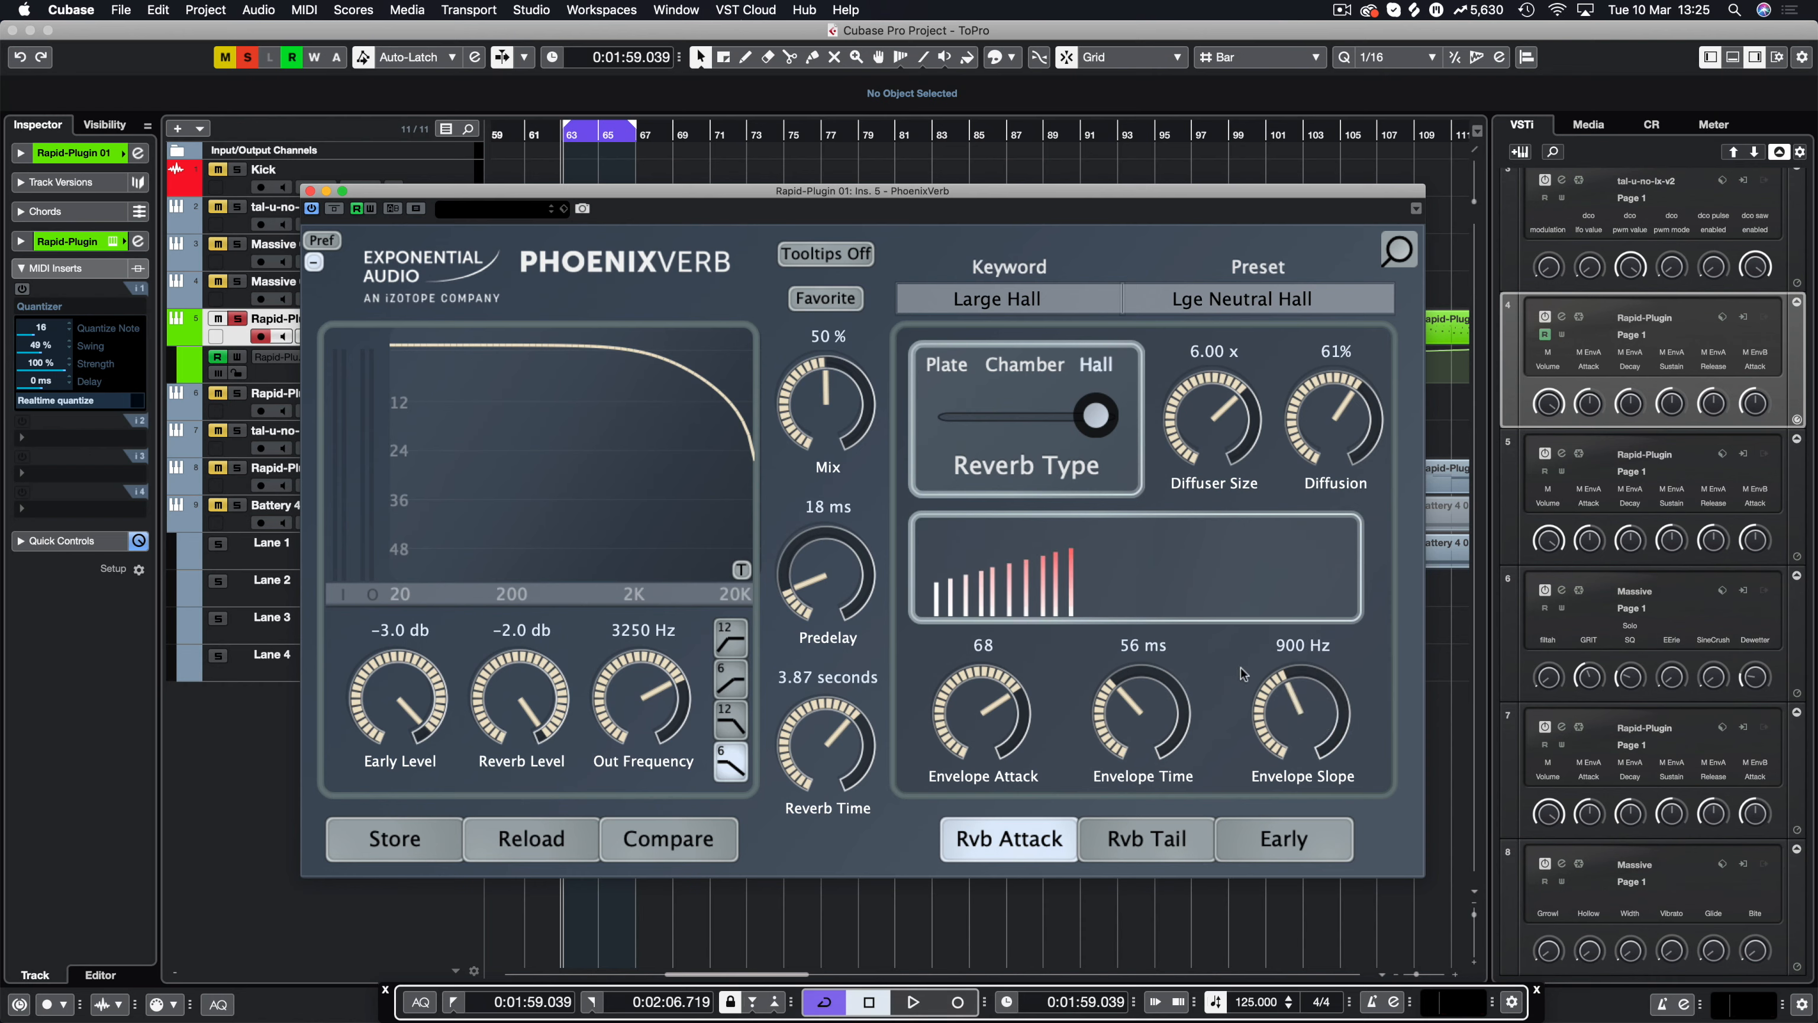
# Set the early time to 66 ms, and view the reverb attack and reverb tail parameters.
pyautogui.click(1289, 831)
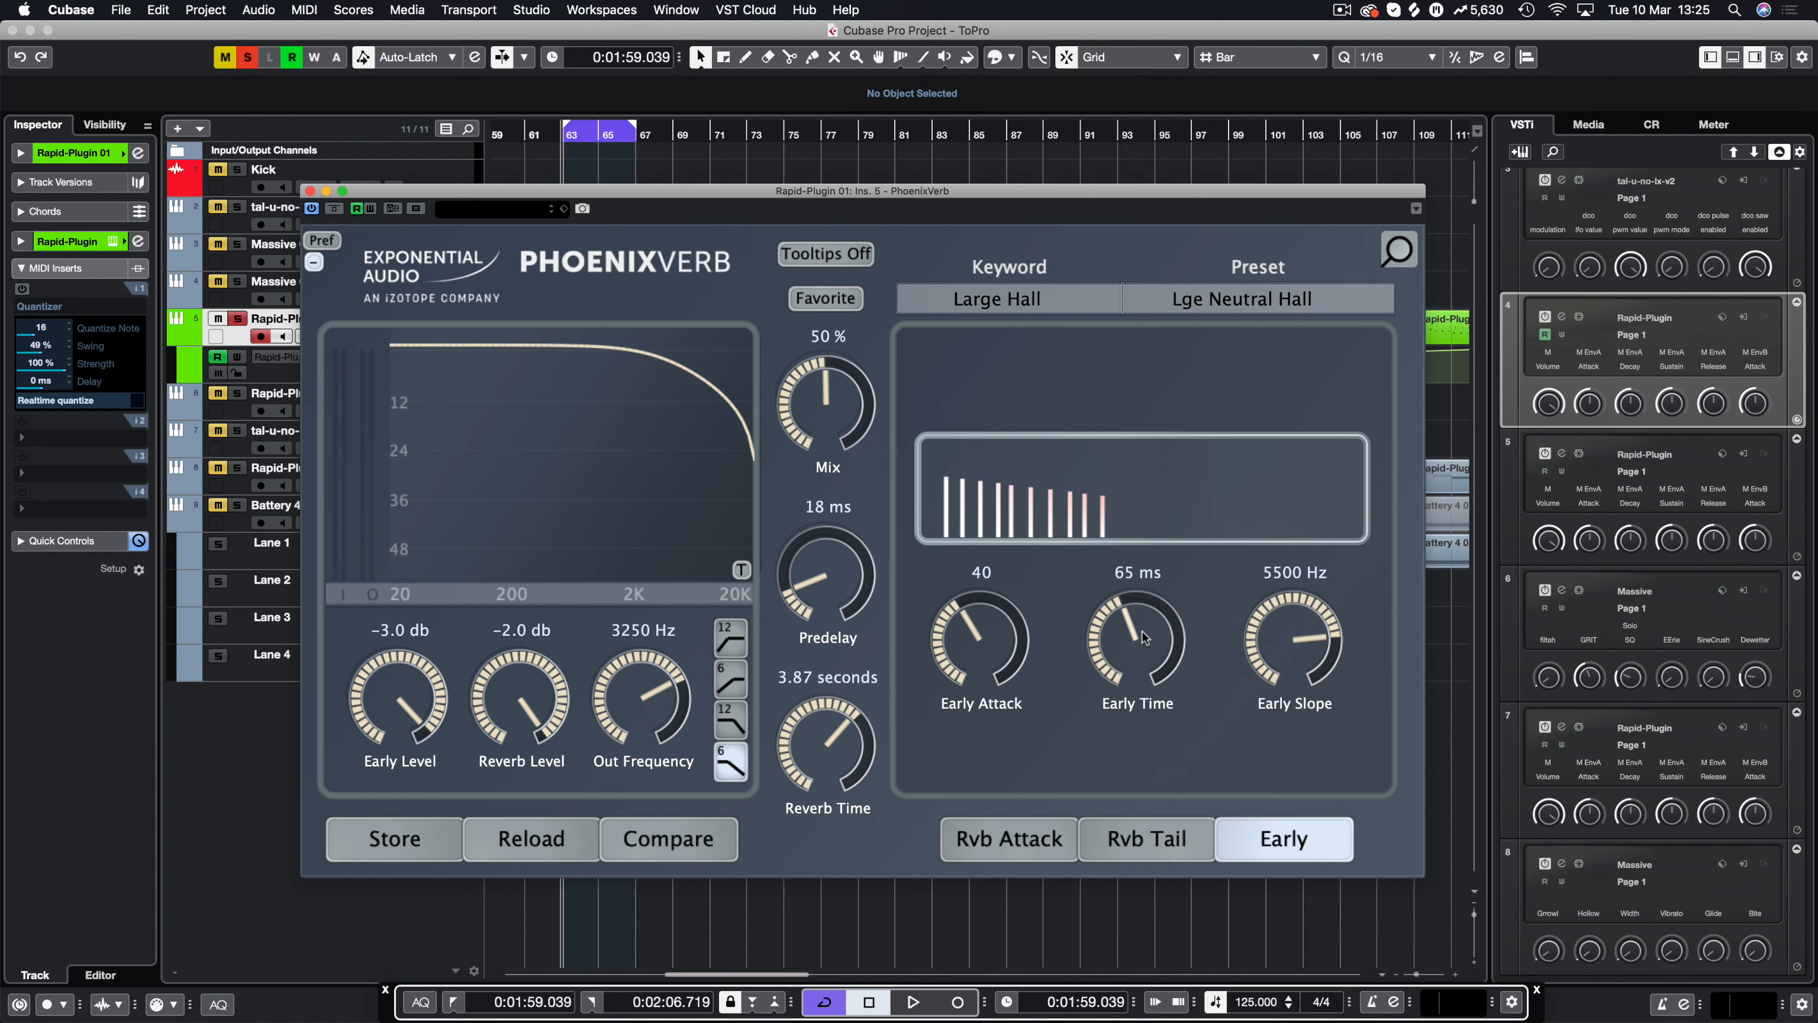
pyautogui.moveTo(1146, 640); pyautogui.dragTo(1147, 637)
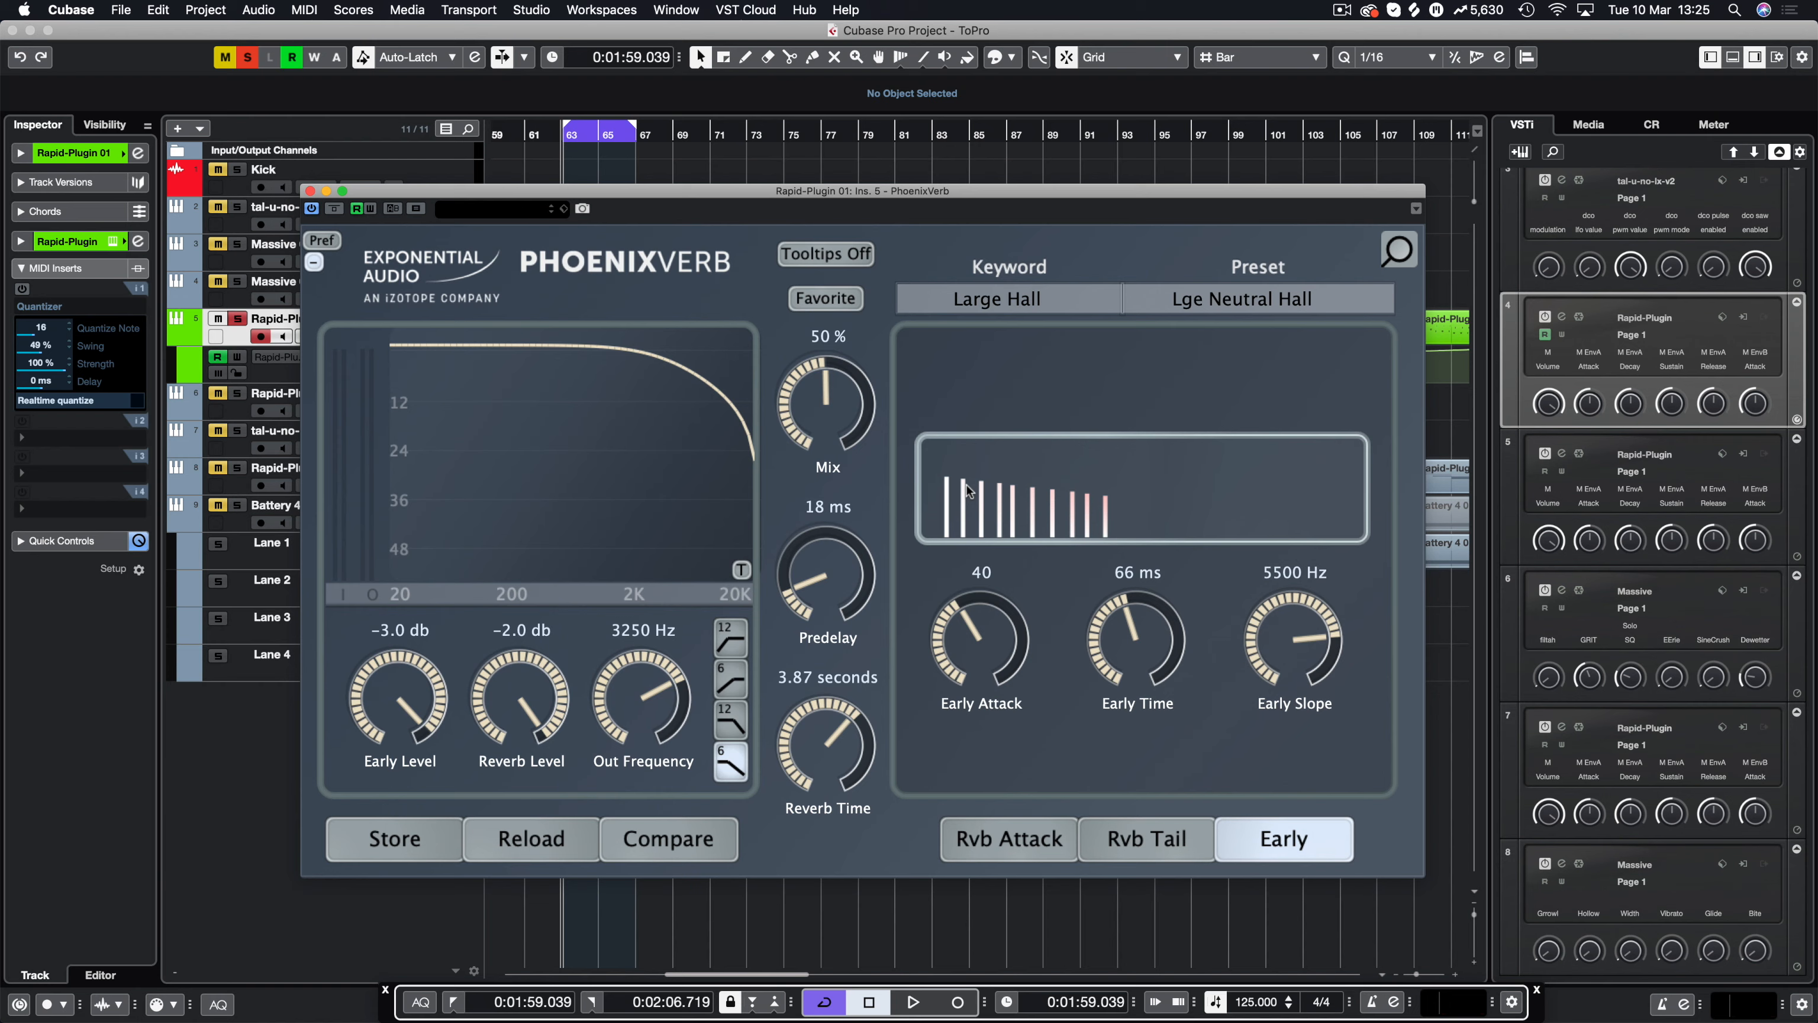
pyautogui.click(975, 842)
pyautogui.click(1139, 843)
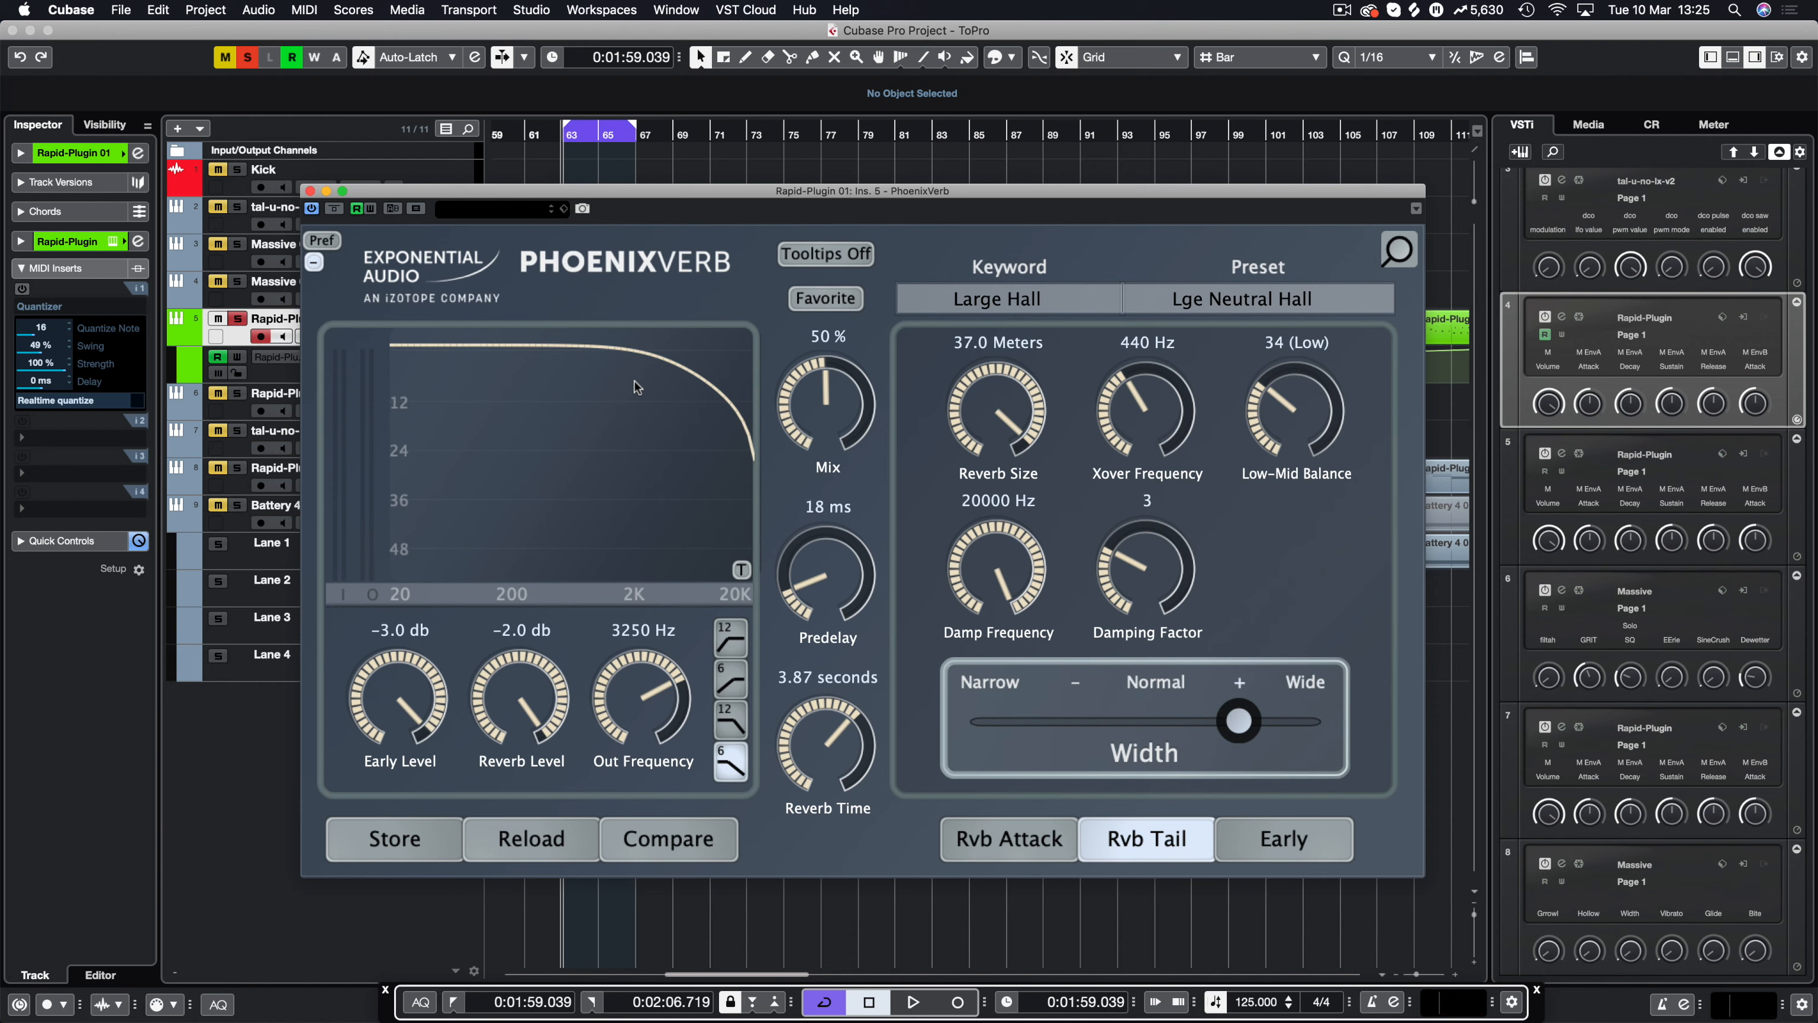
# Show the early reflection parameters, turn the early level off and set the predelay to 0 ms.
pyautogui.click(1336, 846)
pyautogui.moveTo(424, 717); pyautogui.dragTo(524, 848)
pyautogui.moveTo(861, 601); pyautogui.dragTo(927, 661)
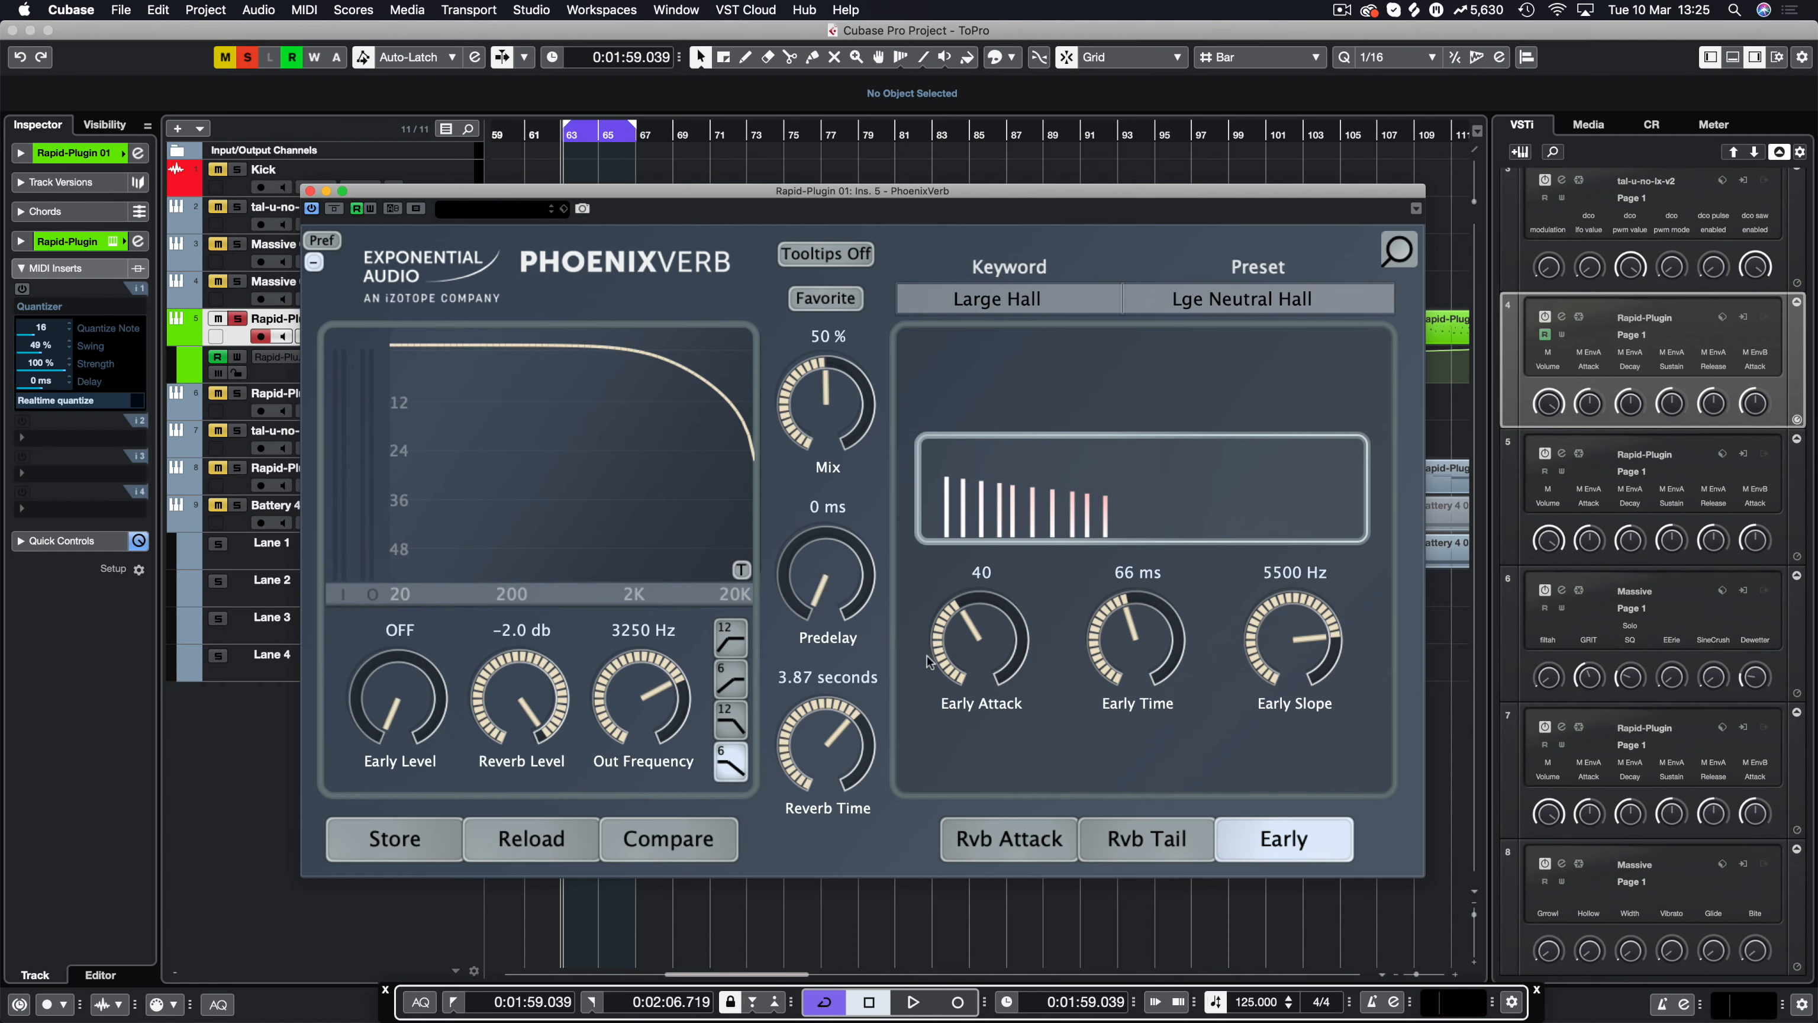
# Review the reverb attack, reverb tail and early parameter pages in turn.
pyautogui.click(1045, 843)
pyautogui.click(1127, 839)
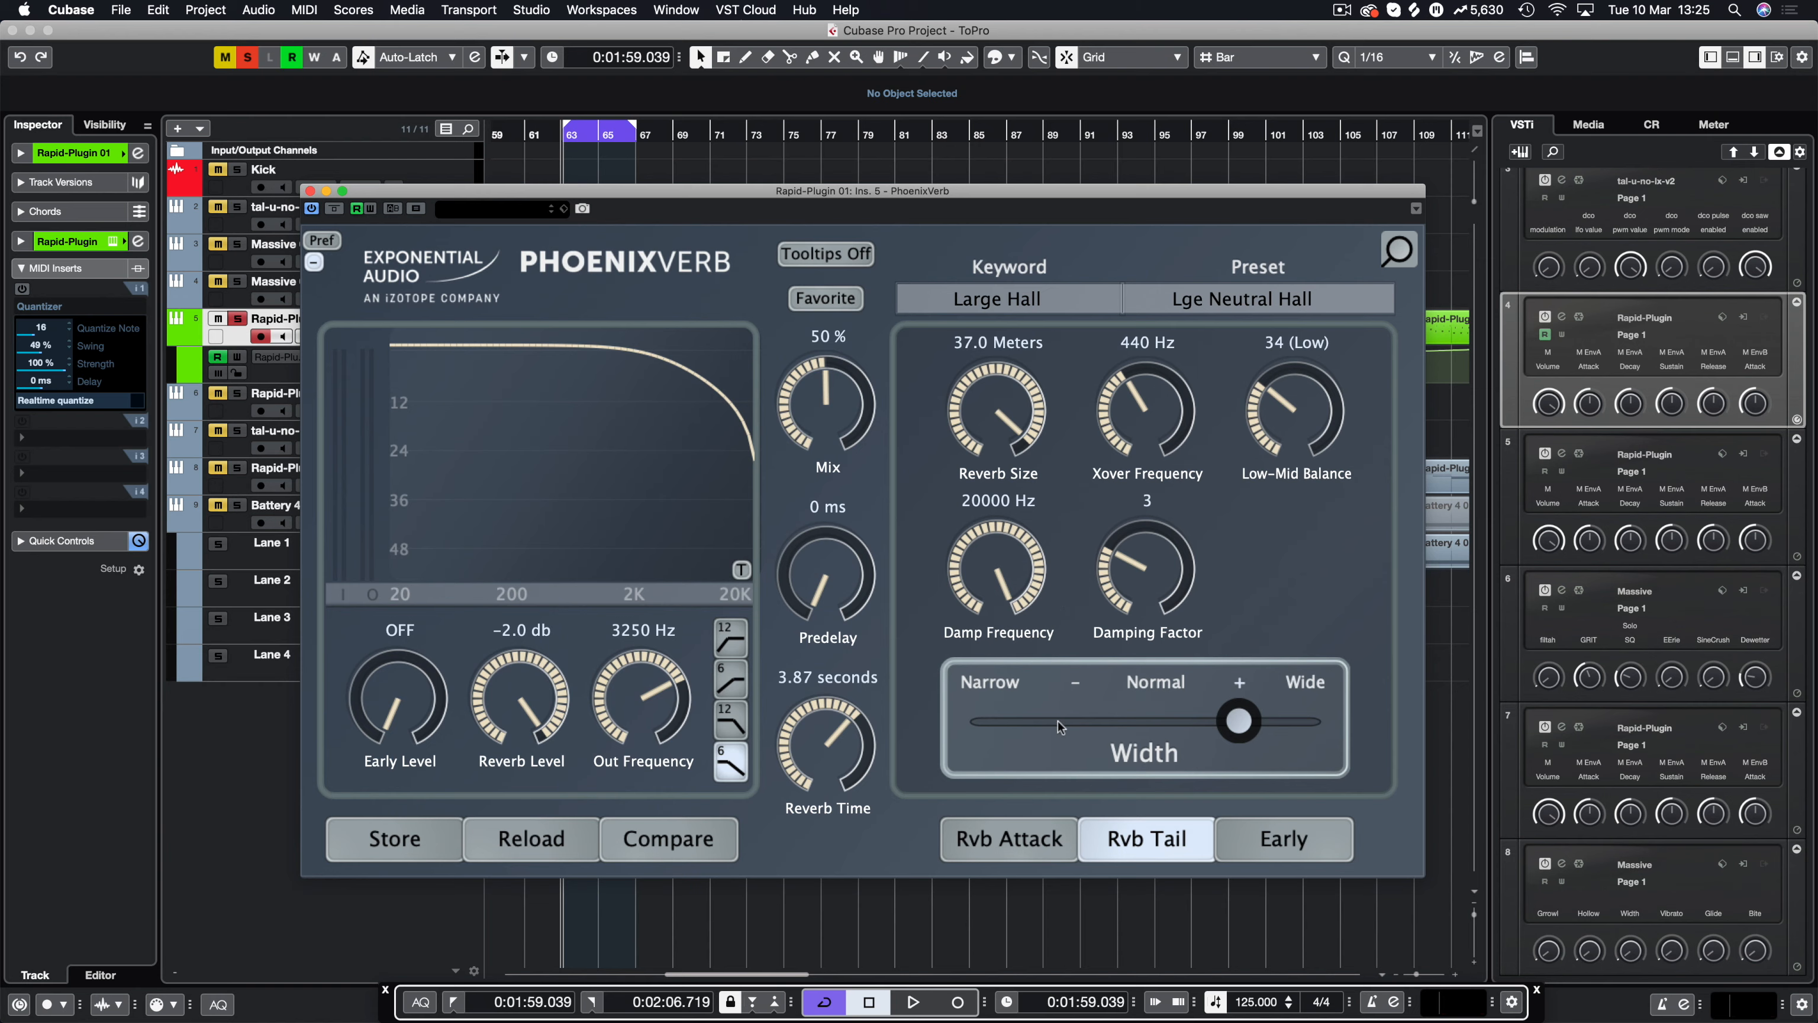
pyautogui.click(1265, 846)
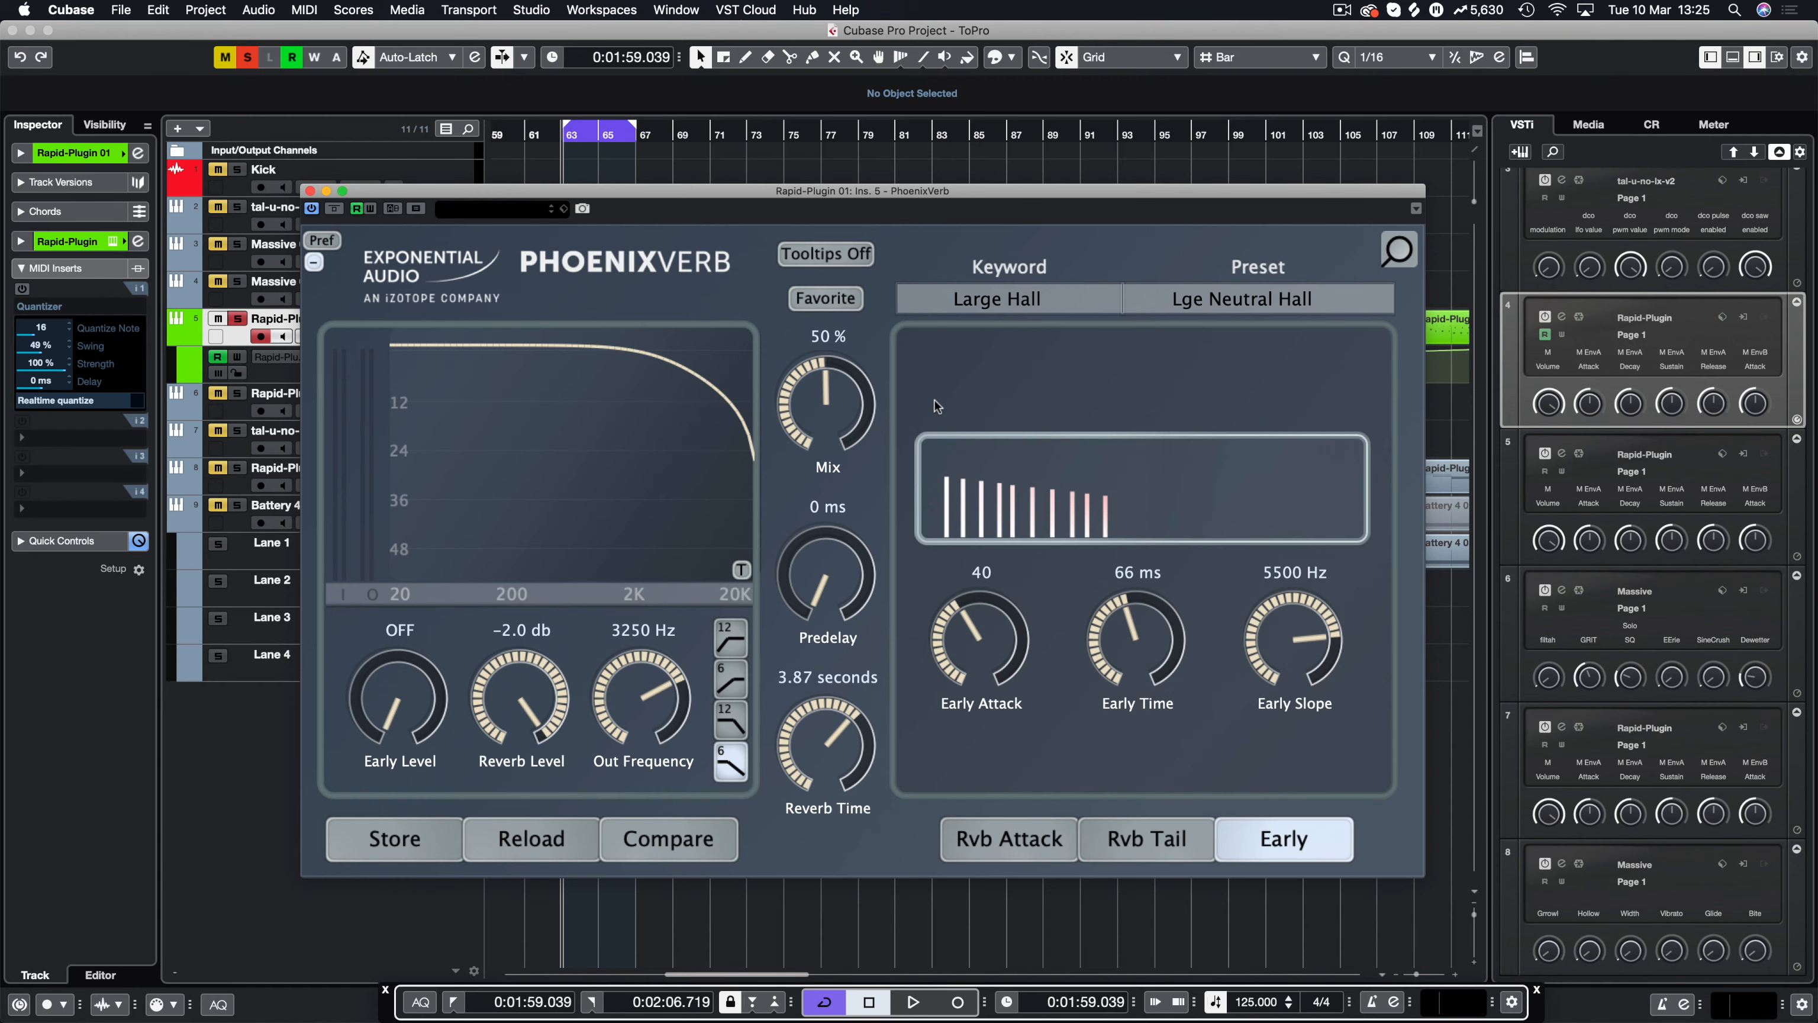
# Look over the plug-in's global preferences, close them and return to the reverb tail parameters.
pyautogui.click(321, 241)
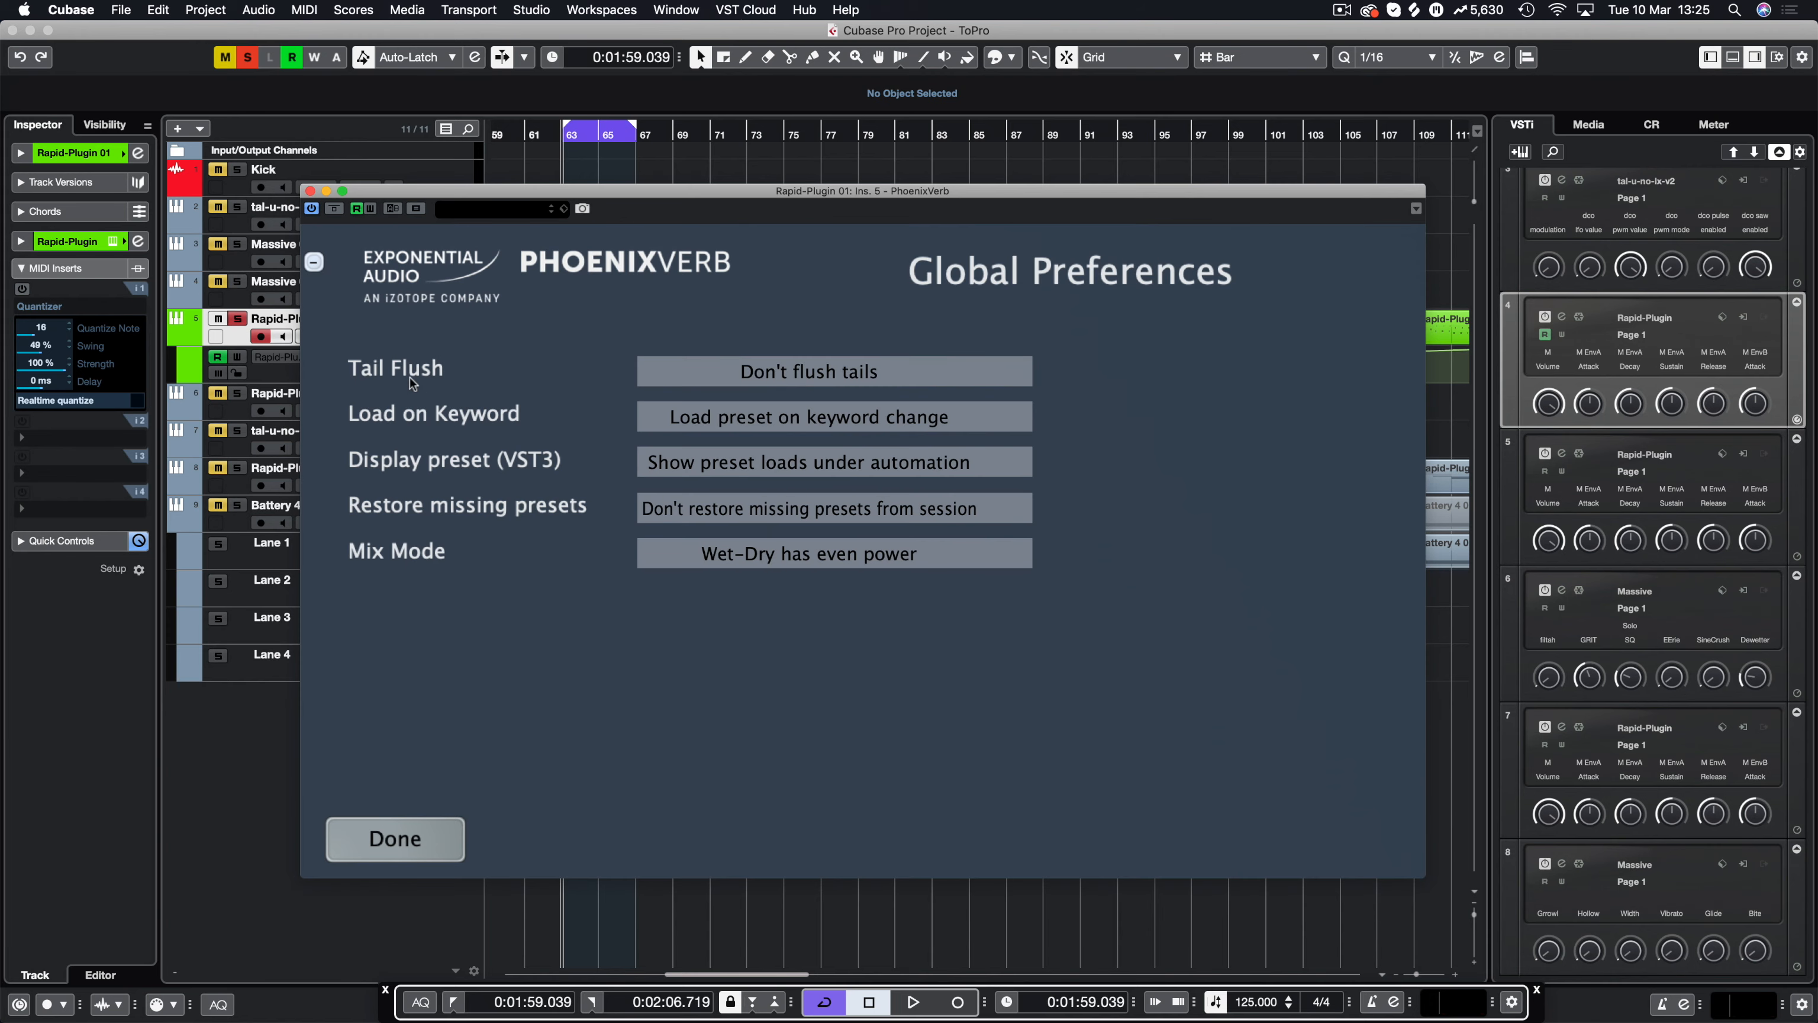
pyautogui.click(346, 838)
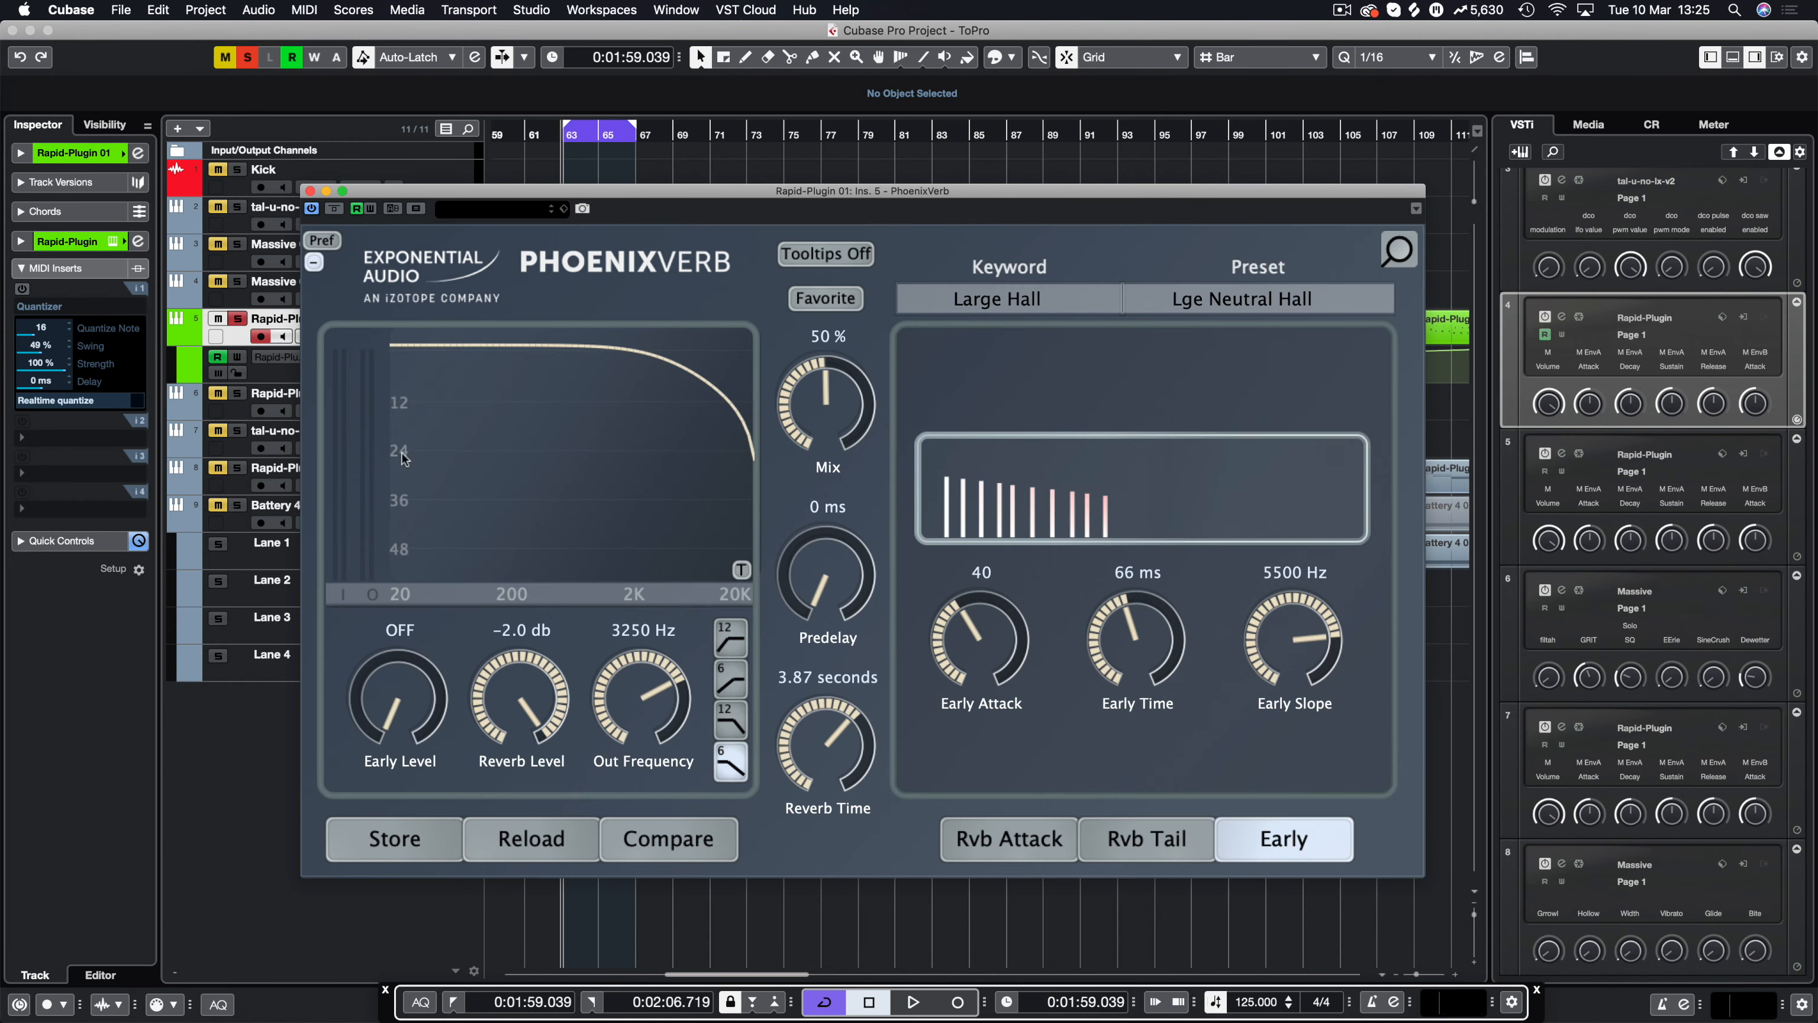
pyautogui.click(313, 269)
pyautogui.click(313, 248)
pyautogui.click(1172, 845)
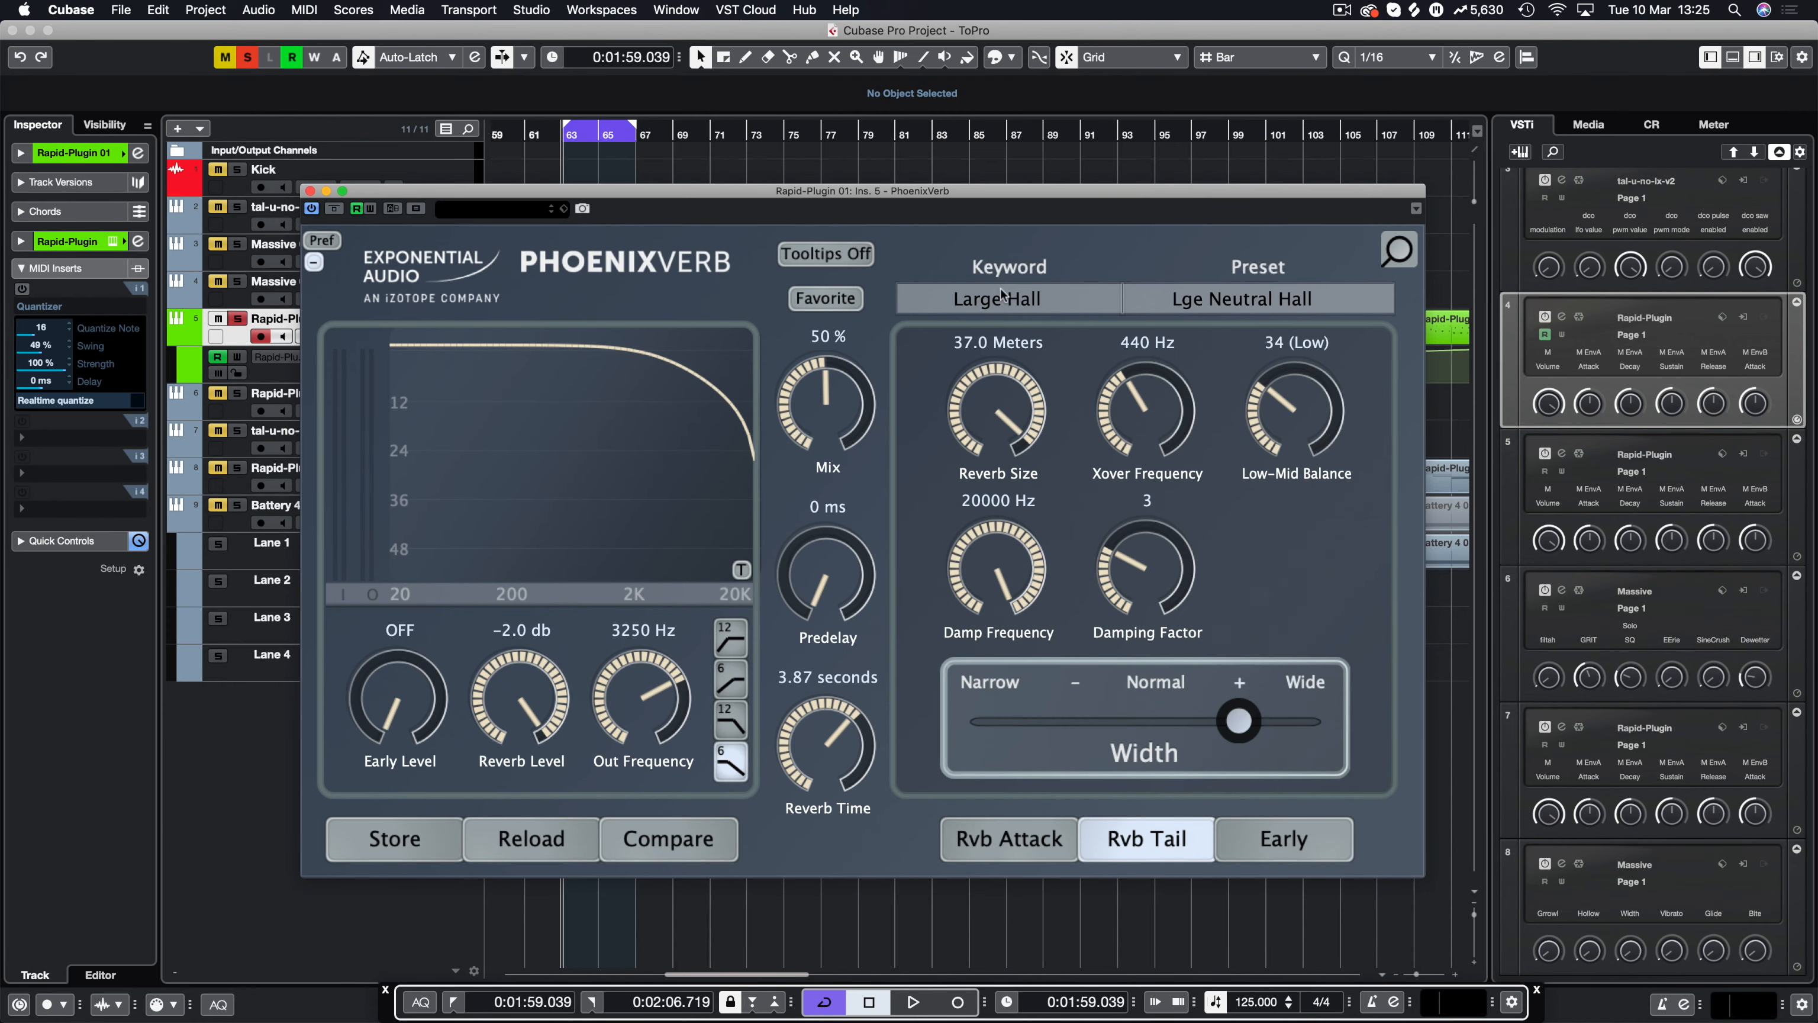
# Move the reverb window higher on the screen, reload the original Lge Neutral Hall settings and play the track briefly.
pyautogui.moveTo(872, 188); pyautogui.dragTo(913, 90)
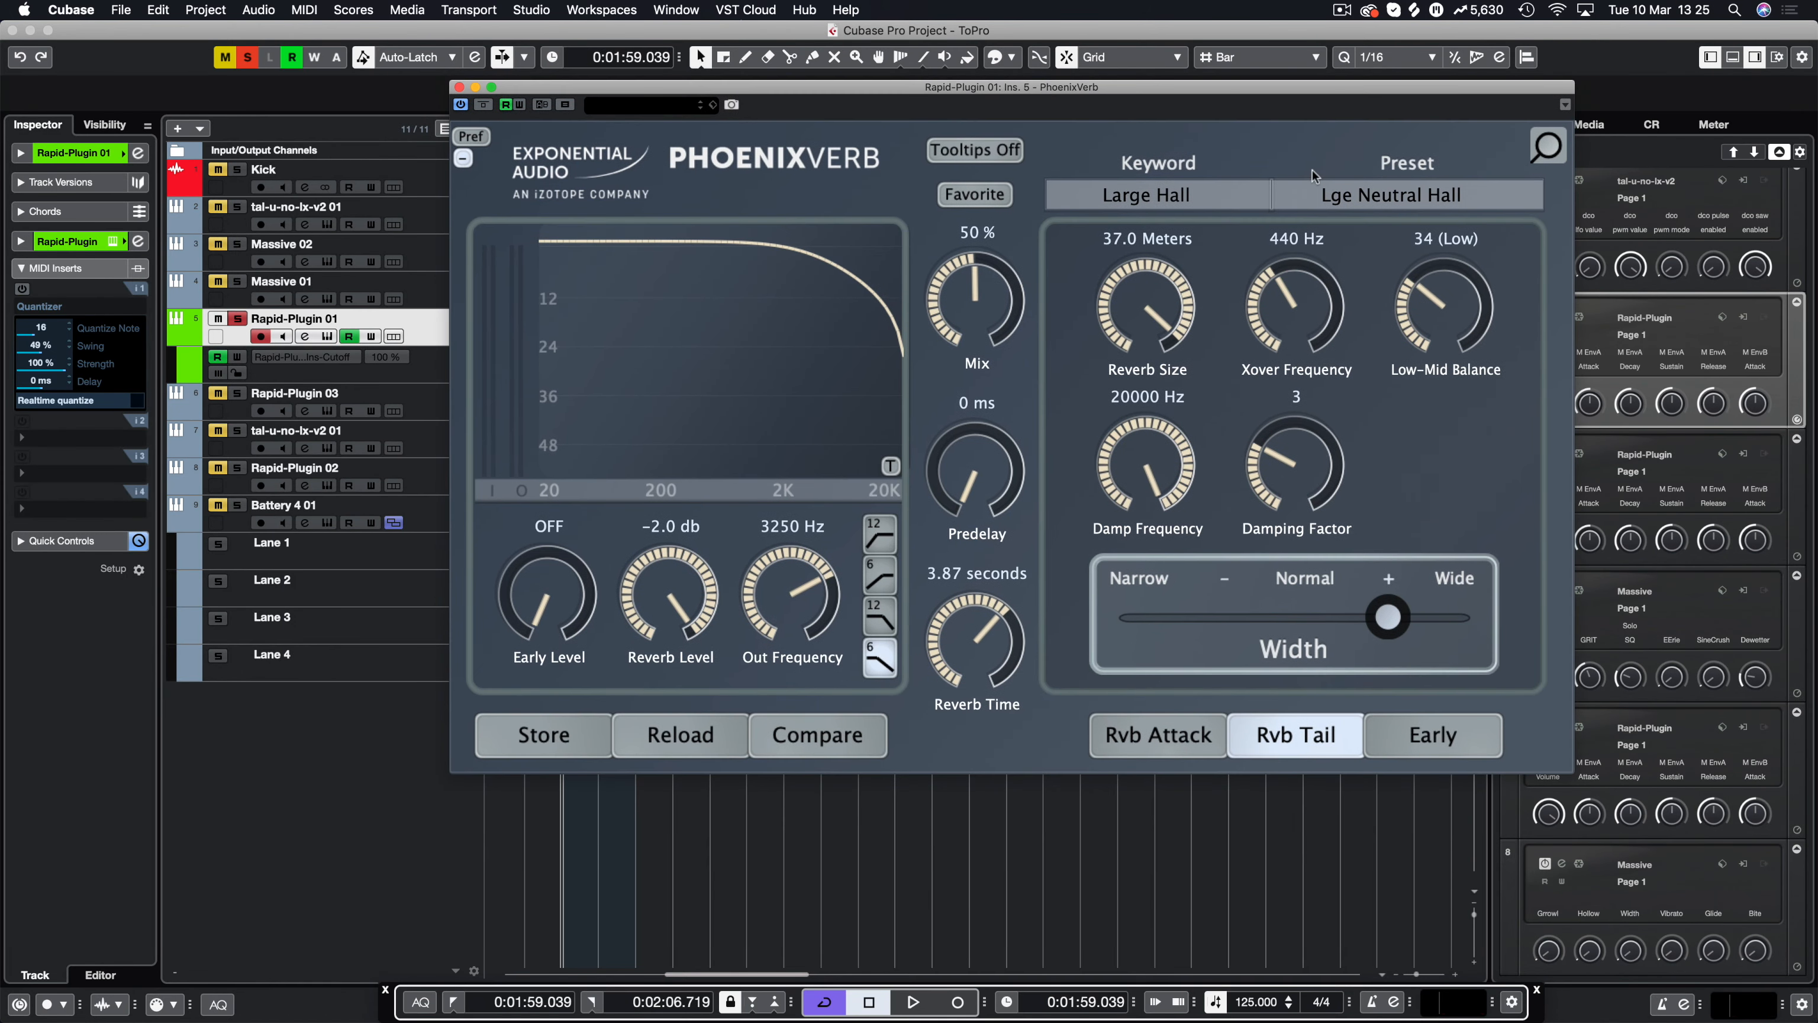
pyautogui.click(680, 736)
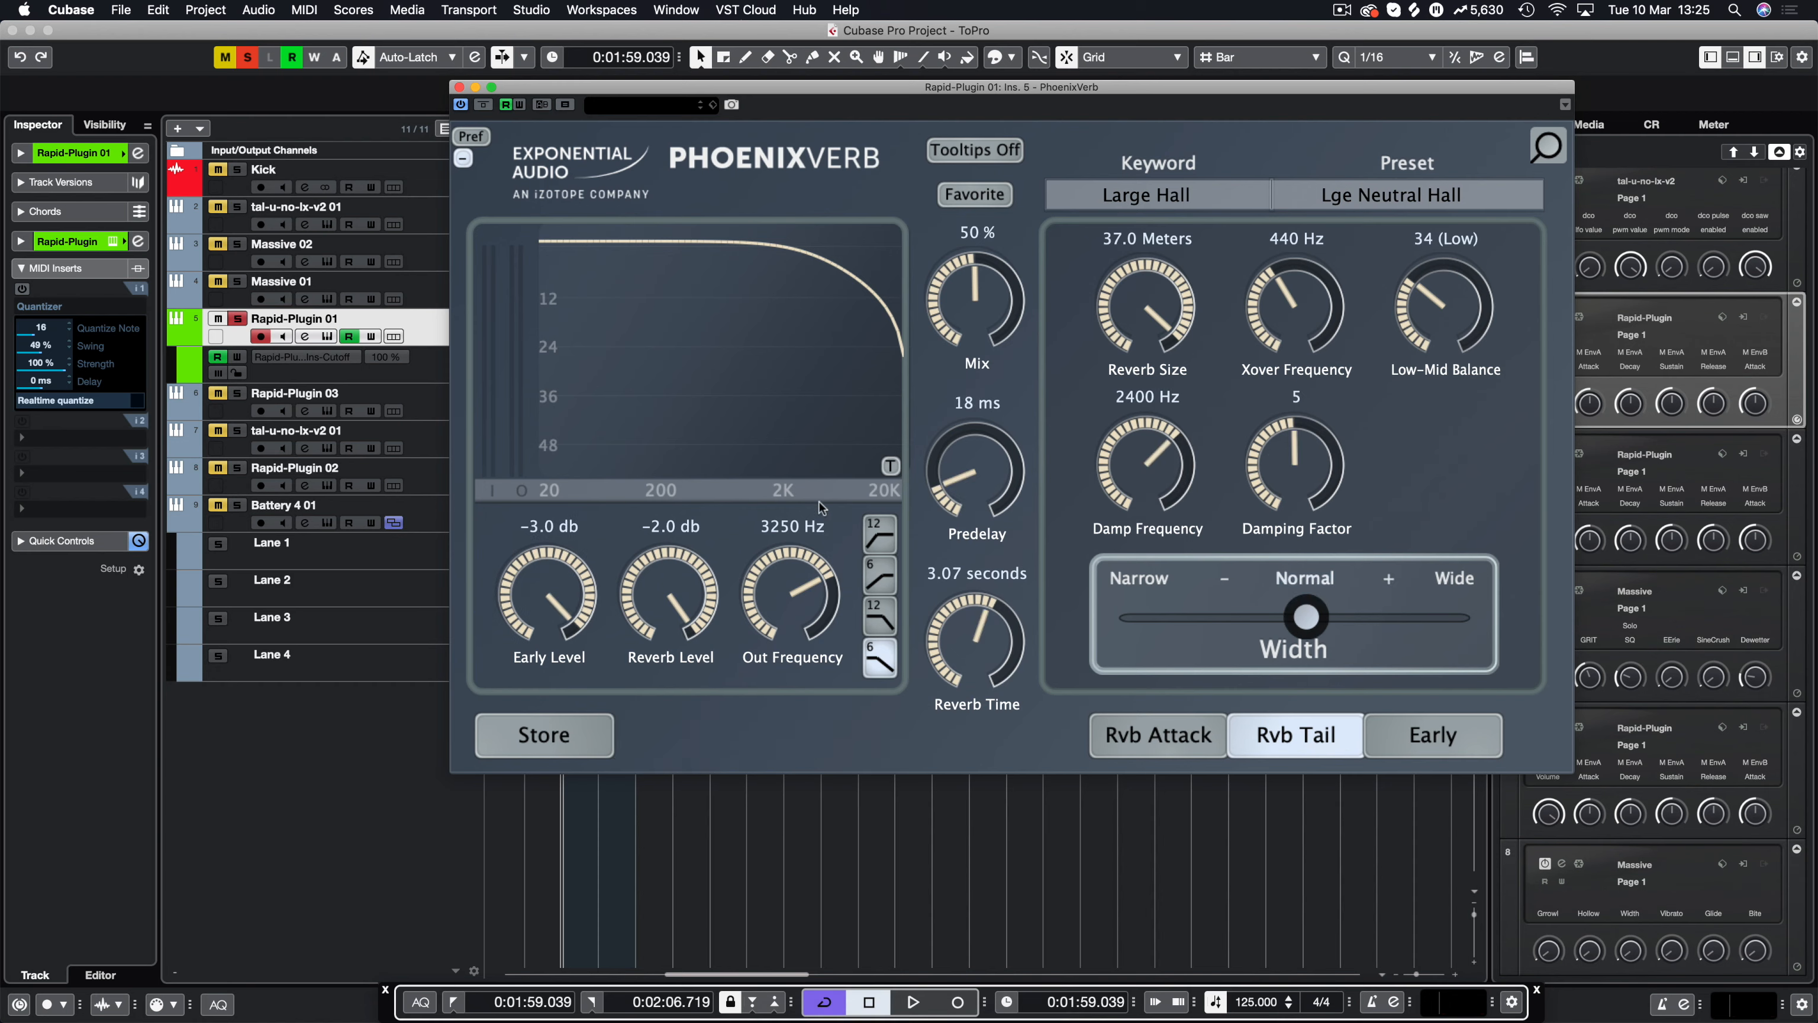
pyautogui.press('space')
pyautogui.press('space')
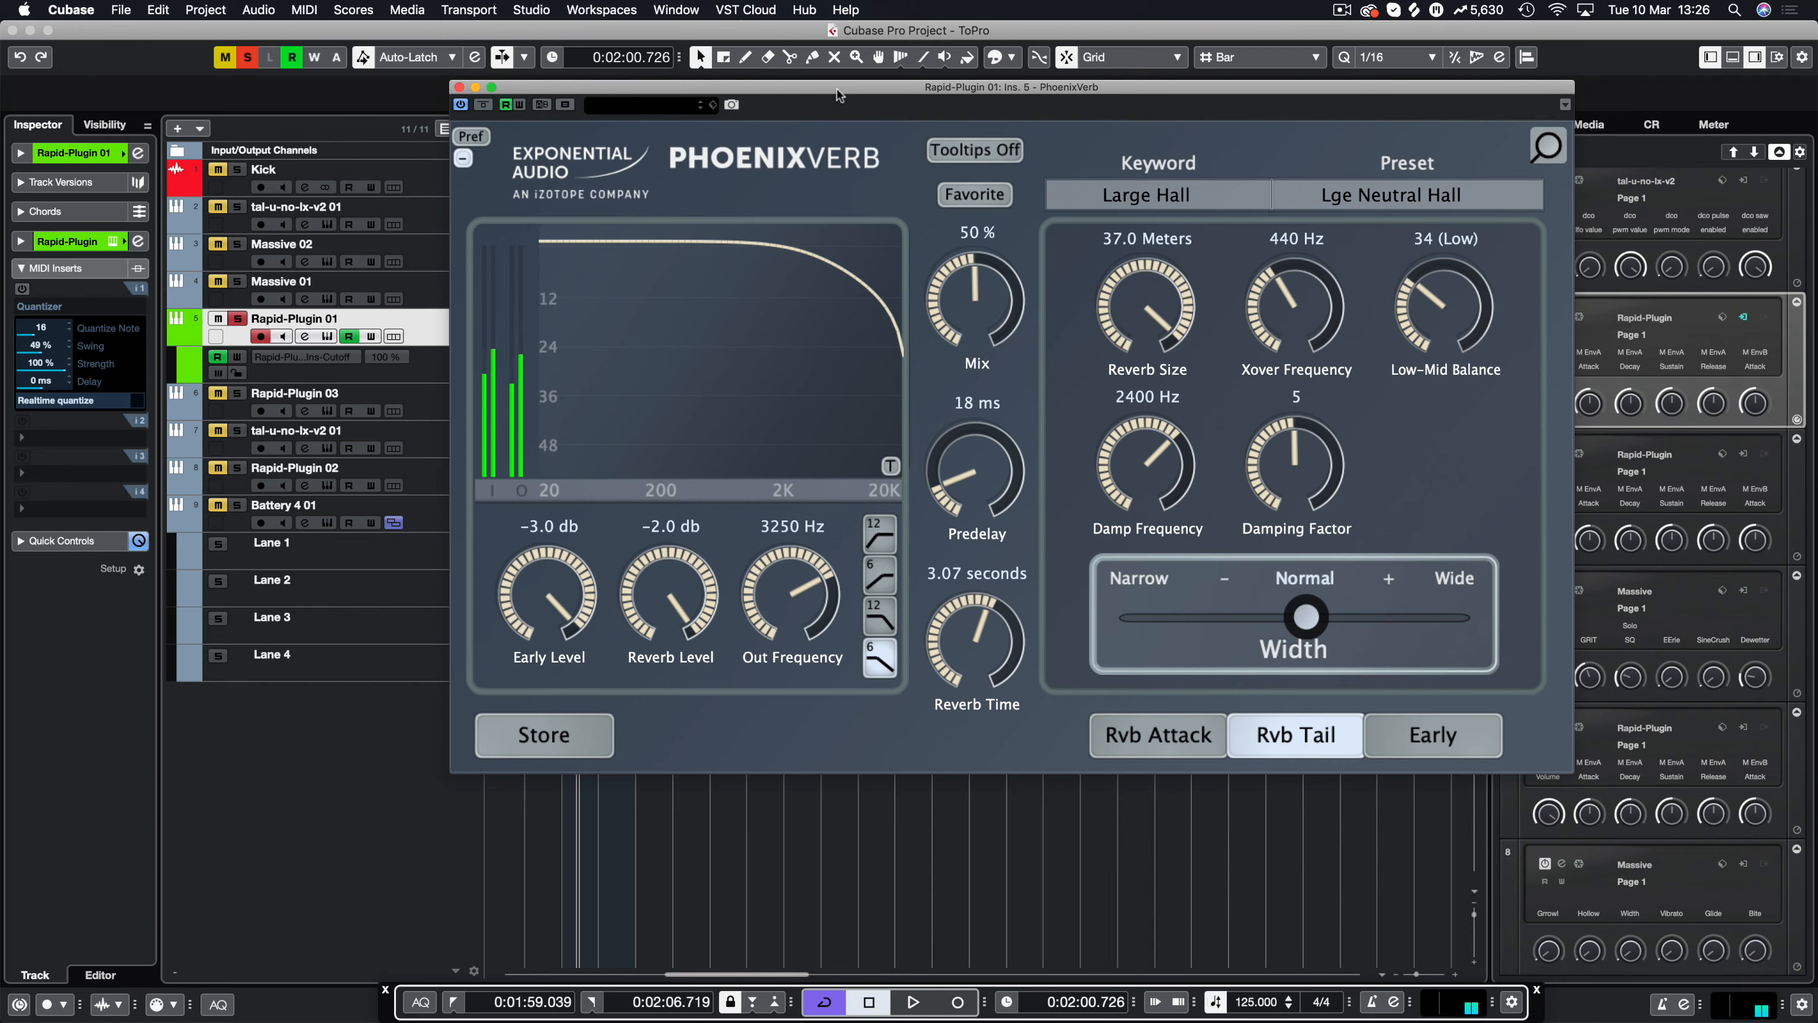
# Move the reverb window lower over the project, unsolo the Rapid-Plugin 01 track and start playback with the other tracks.
pyautogui.moveTo(837, 88); pyautogui.dragTo(760, 167)
pyautogui.click(237, 317)
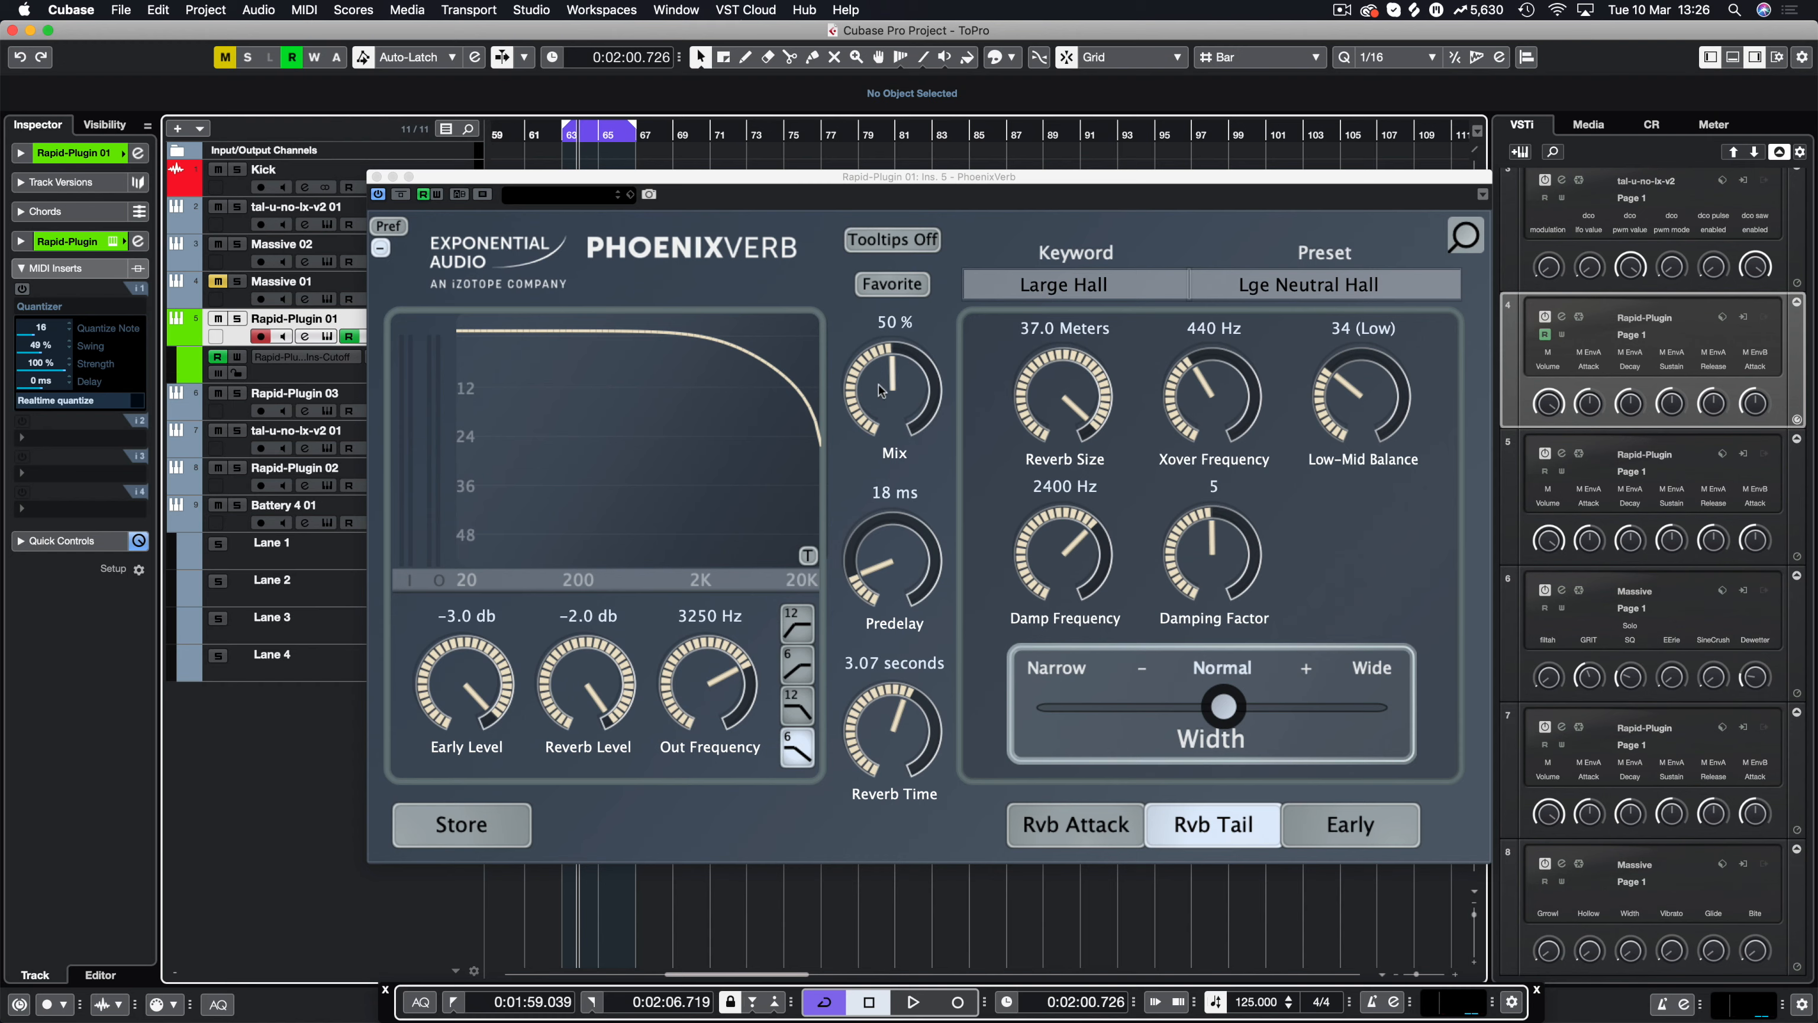
pyautogui.press('space')
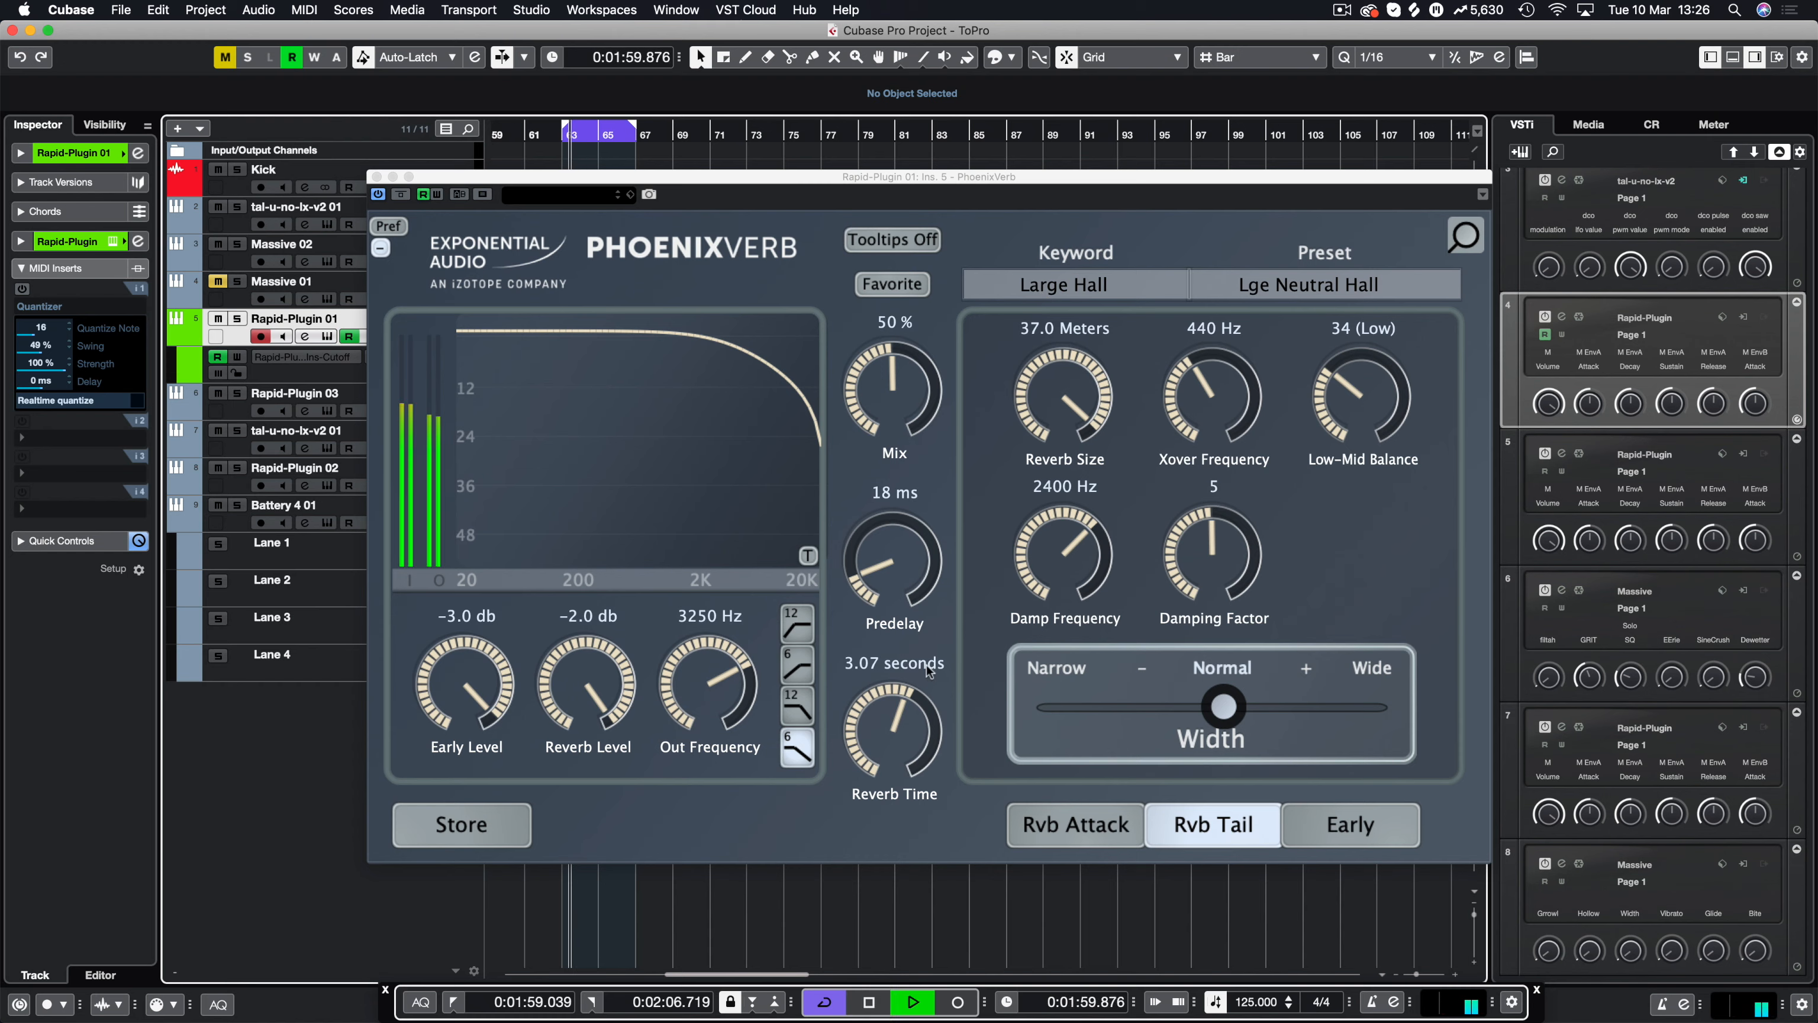
# Turn the early level off, shorten the predelay to 9 ms and lengthen the reverb time to about 4.7 seconds.
pyautogui.moveTo(442, 737); pyautogui.dragTo(497, 833)
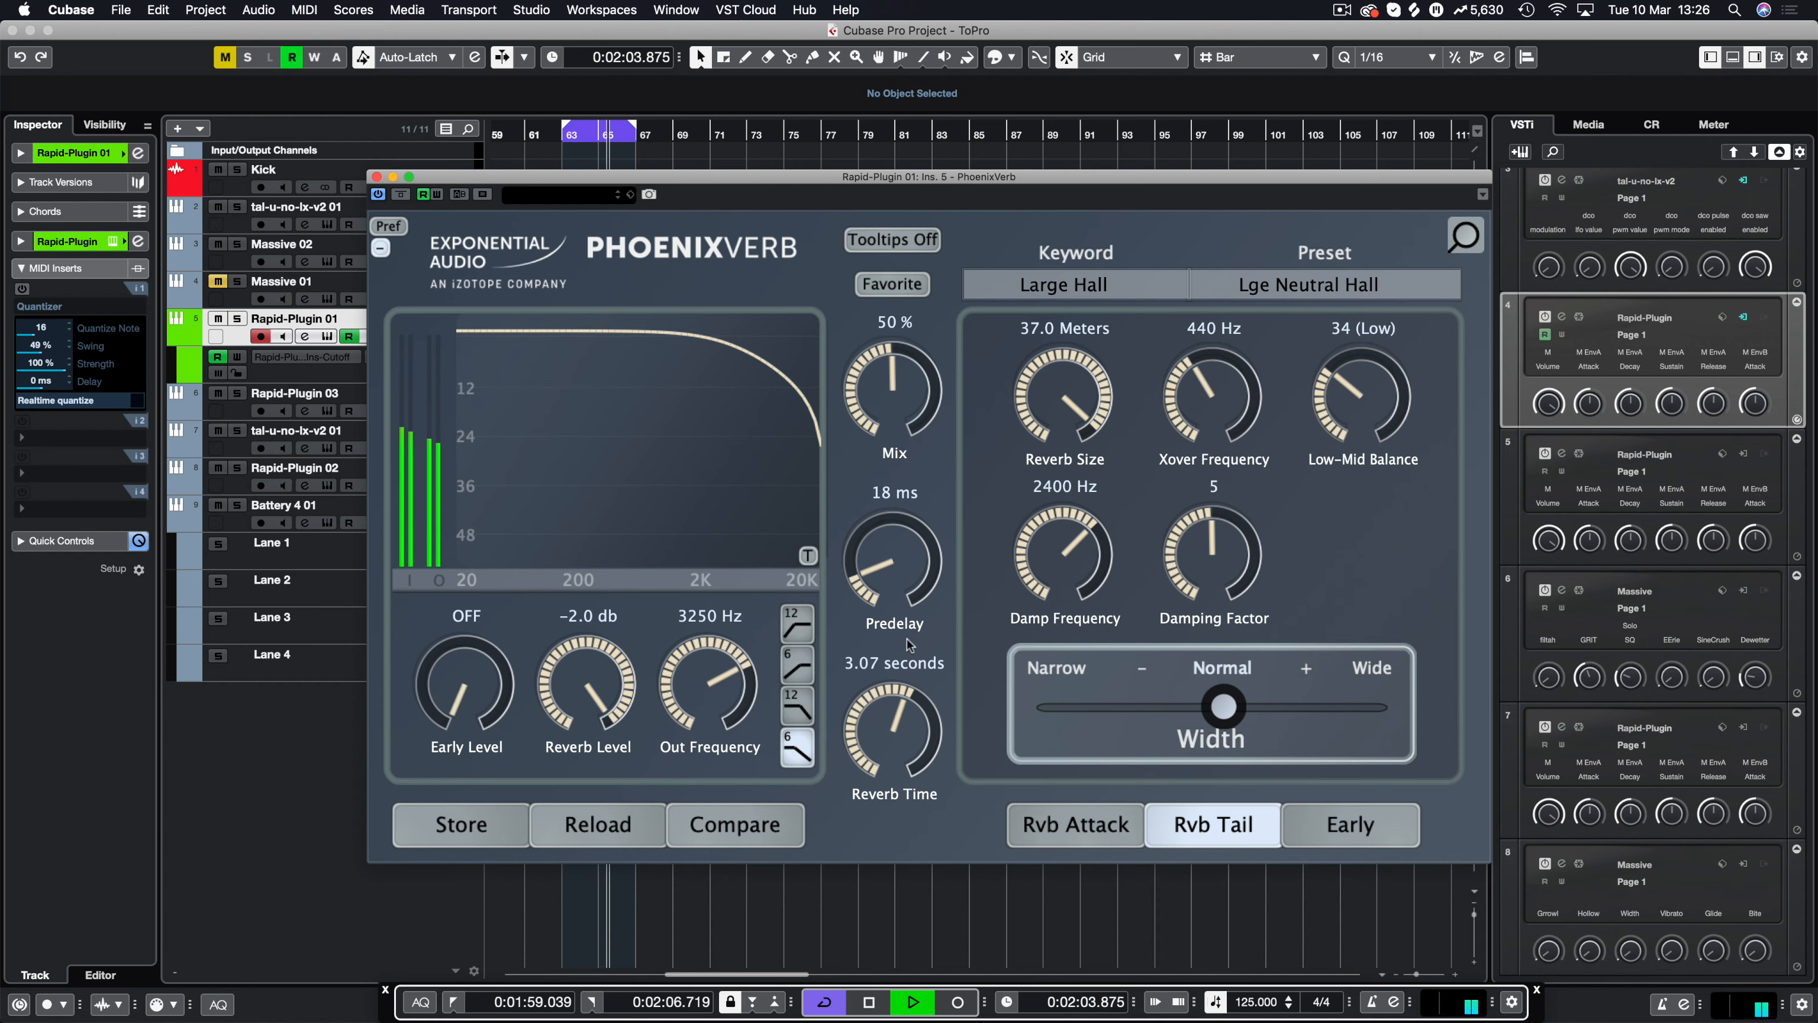
pyautogui.moveTo(894, 572); pyautogui.dragTo(894, 594)
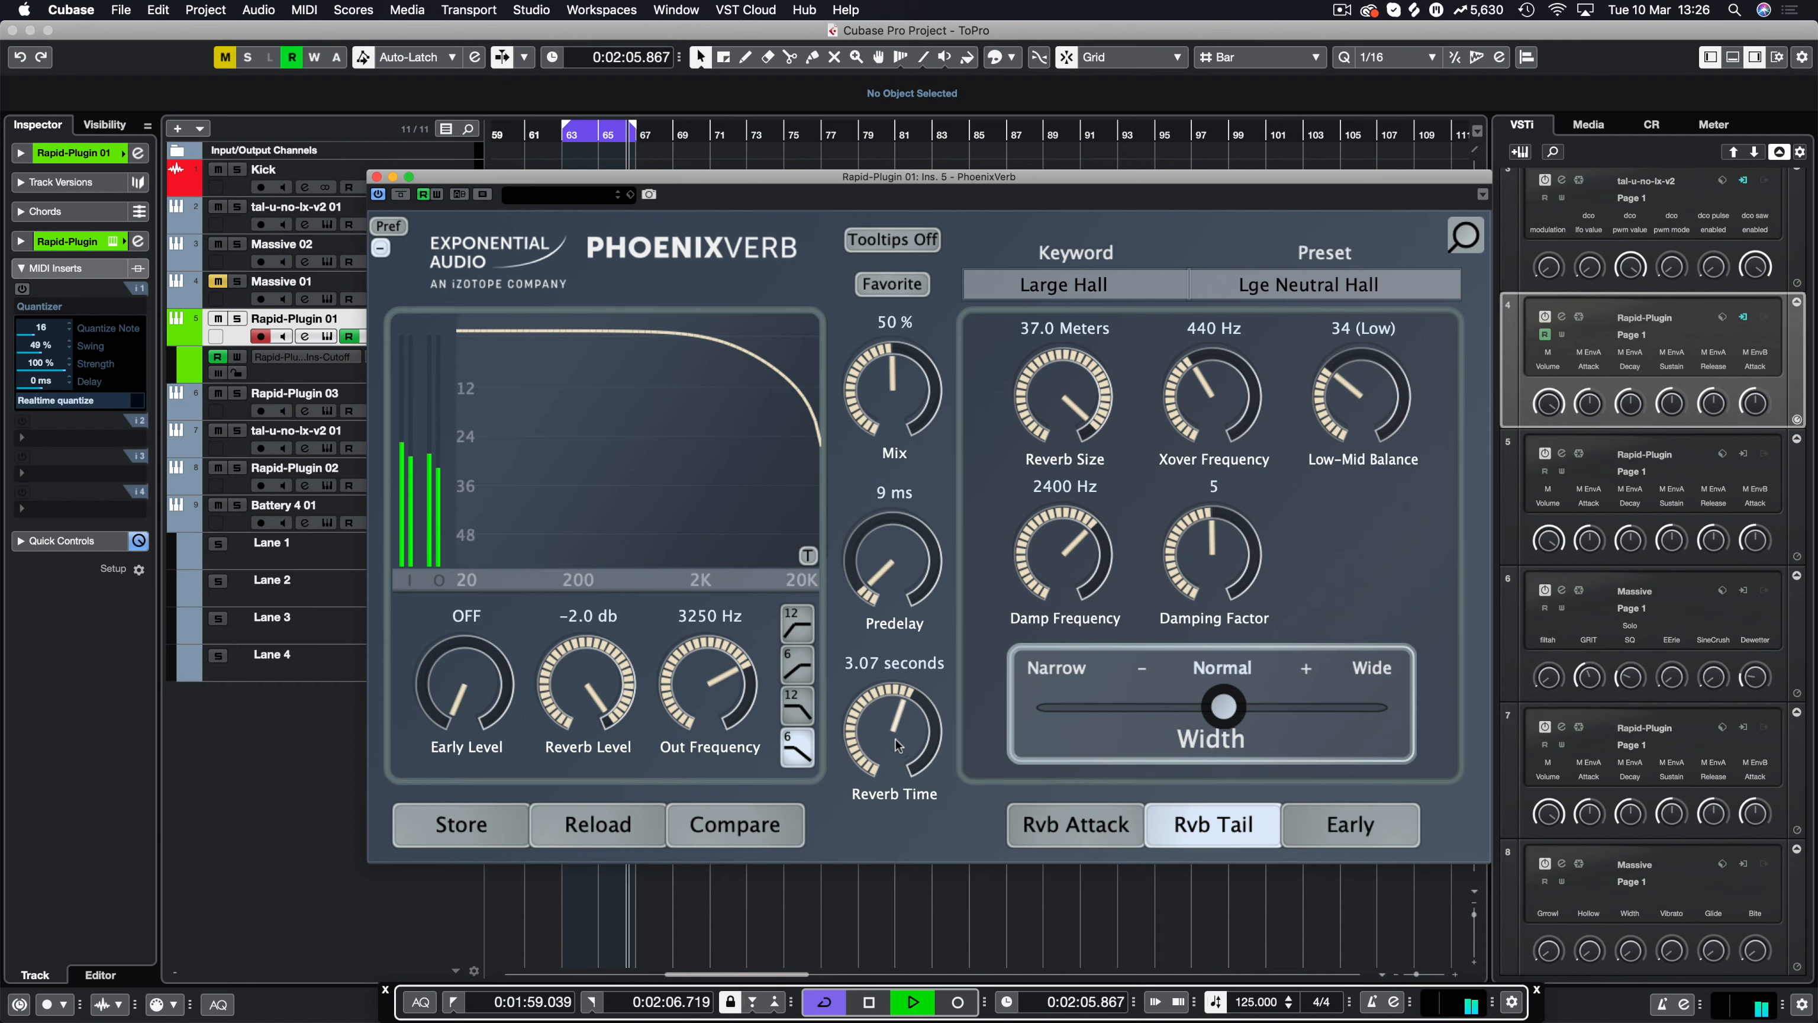
pyautogui.moveTo(900, 725)
pyautogui.mouseDown()
pyautogui.moveTo(905, 698)
pyautogui.moveTo(909, 713)
pyautogui.mouseUp()
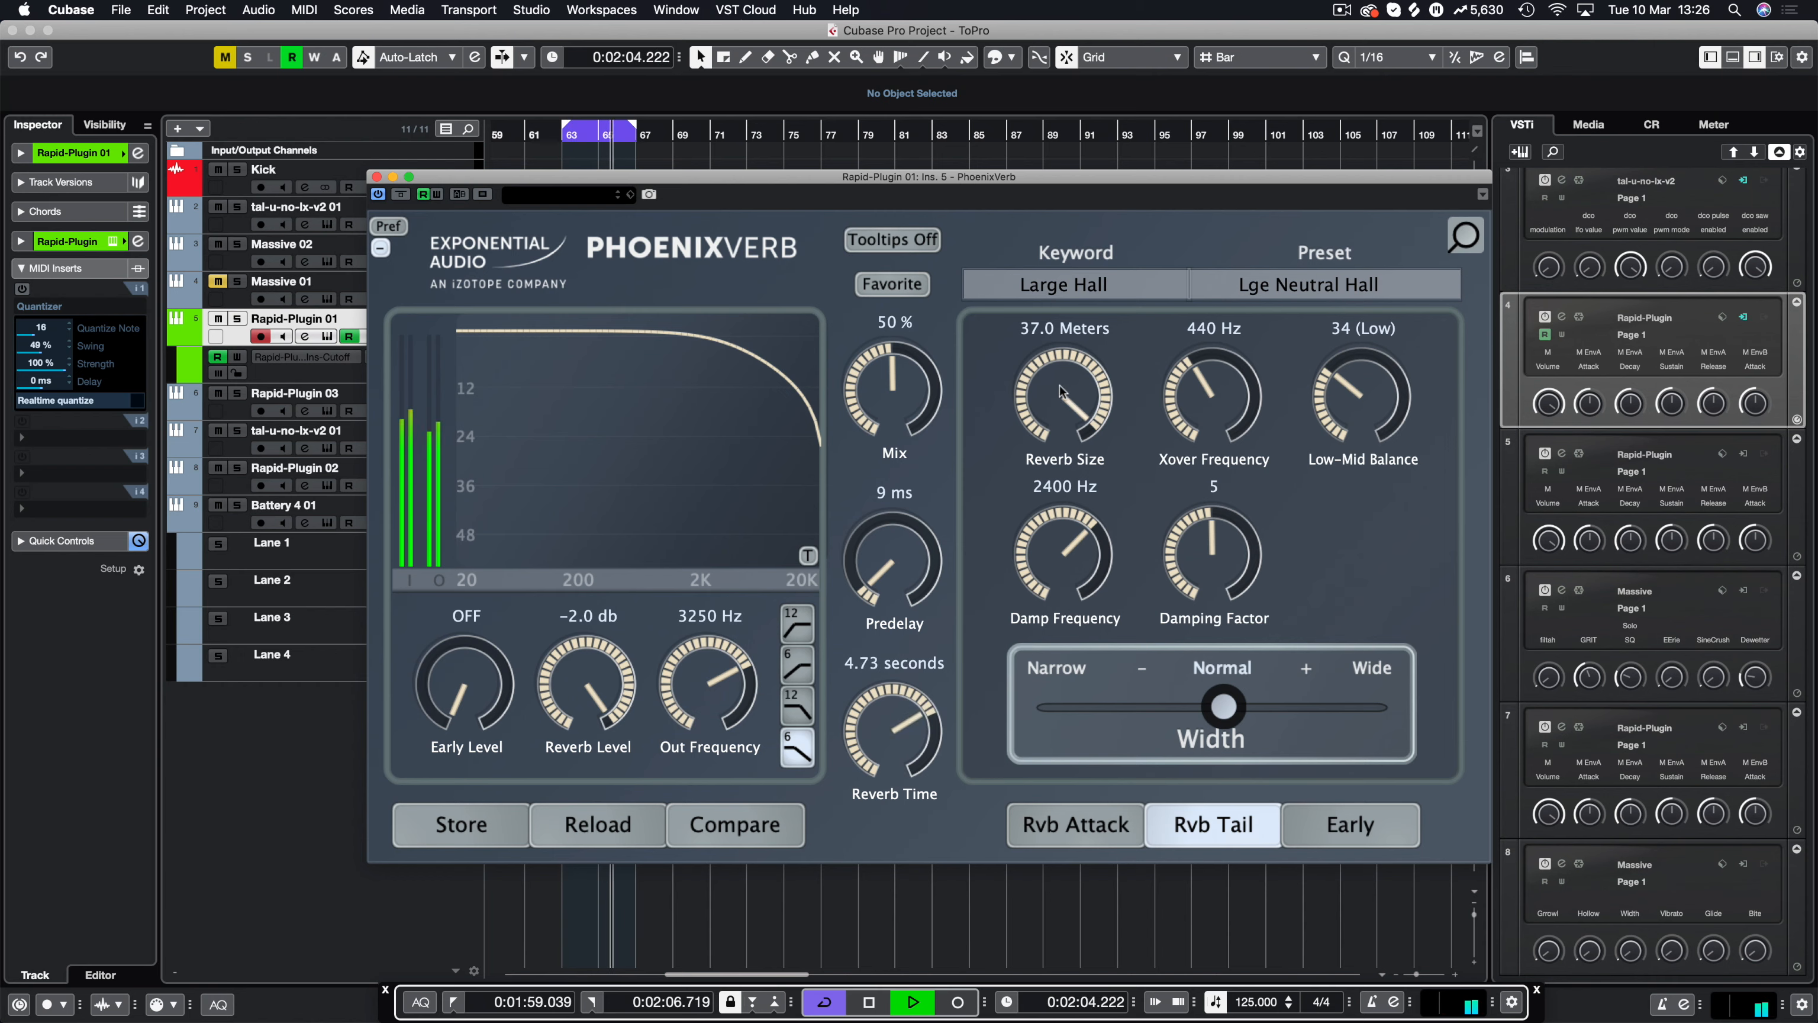
# Adjust the reverb tail: size 36 meters, crossover 1450 Hz, low-mid balance 69 (High), damp frequency 14000 Hz, damping factor 3 and width at +.
pyautogui.moveTo(1059, 390); pyautogui.dragTo(1224, 358)
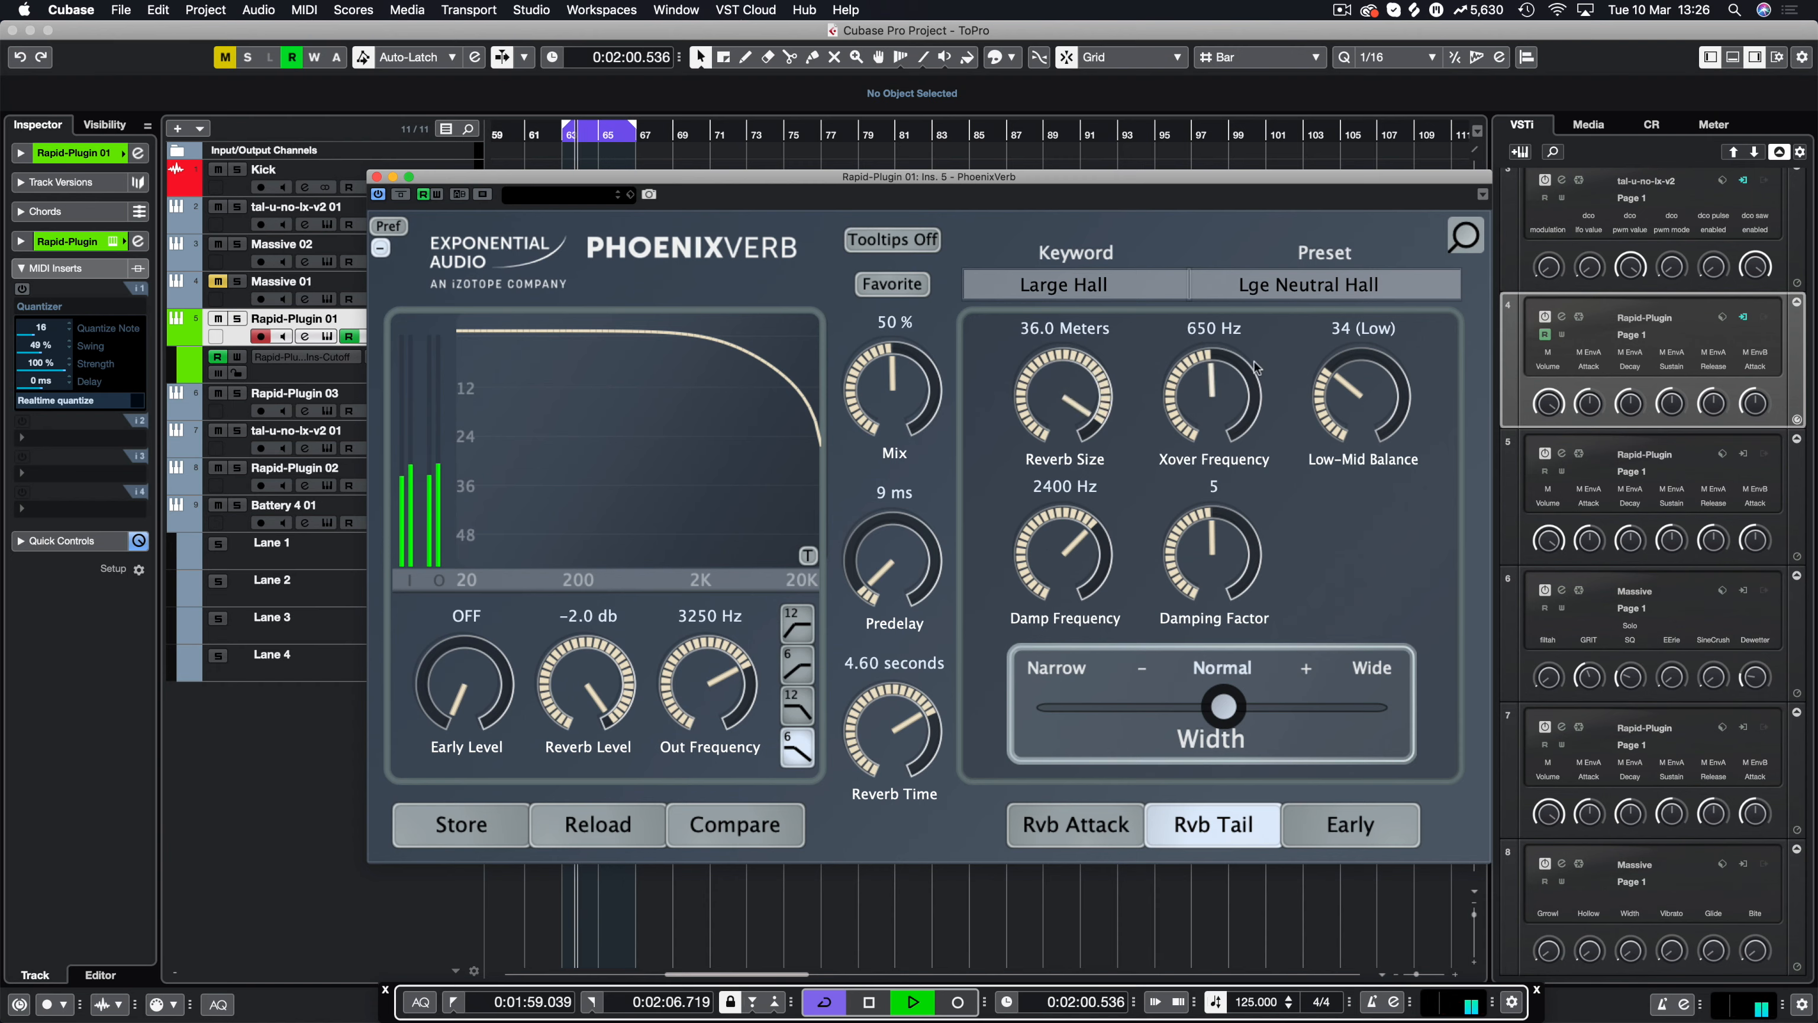
pyautogui.moveTo(1364, 394); pyautogui.dragTo(1427, 259)
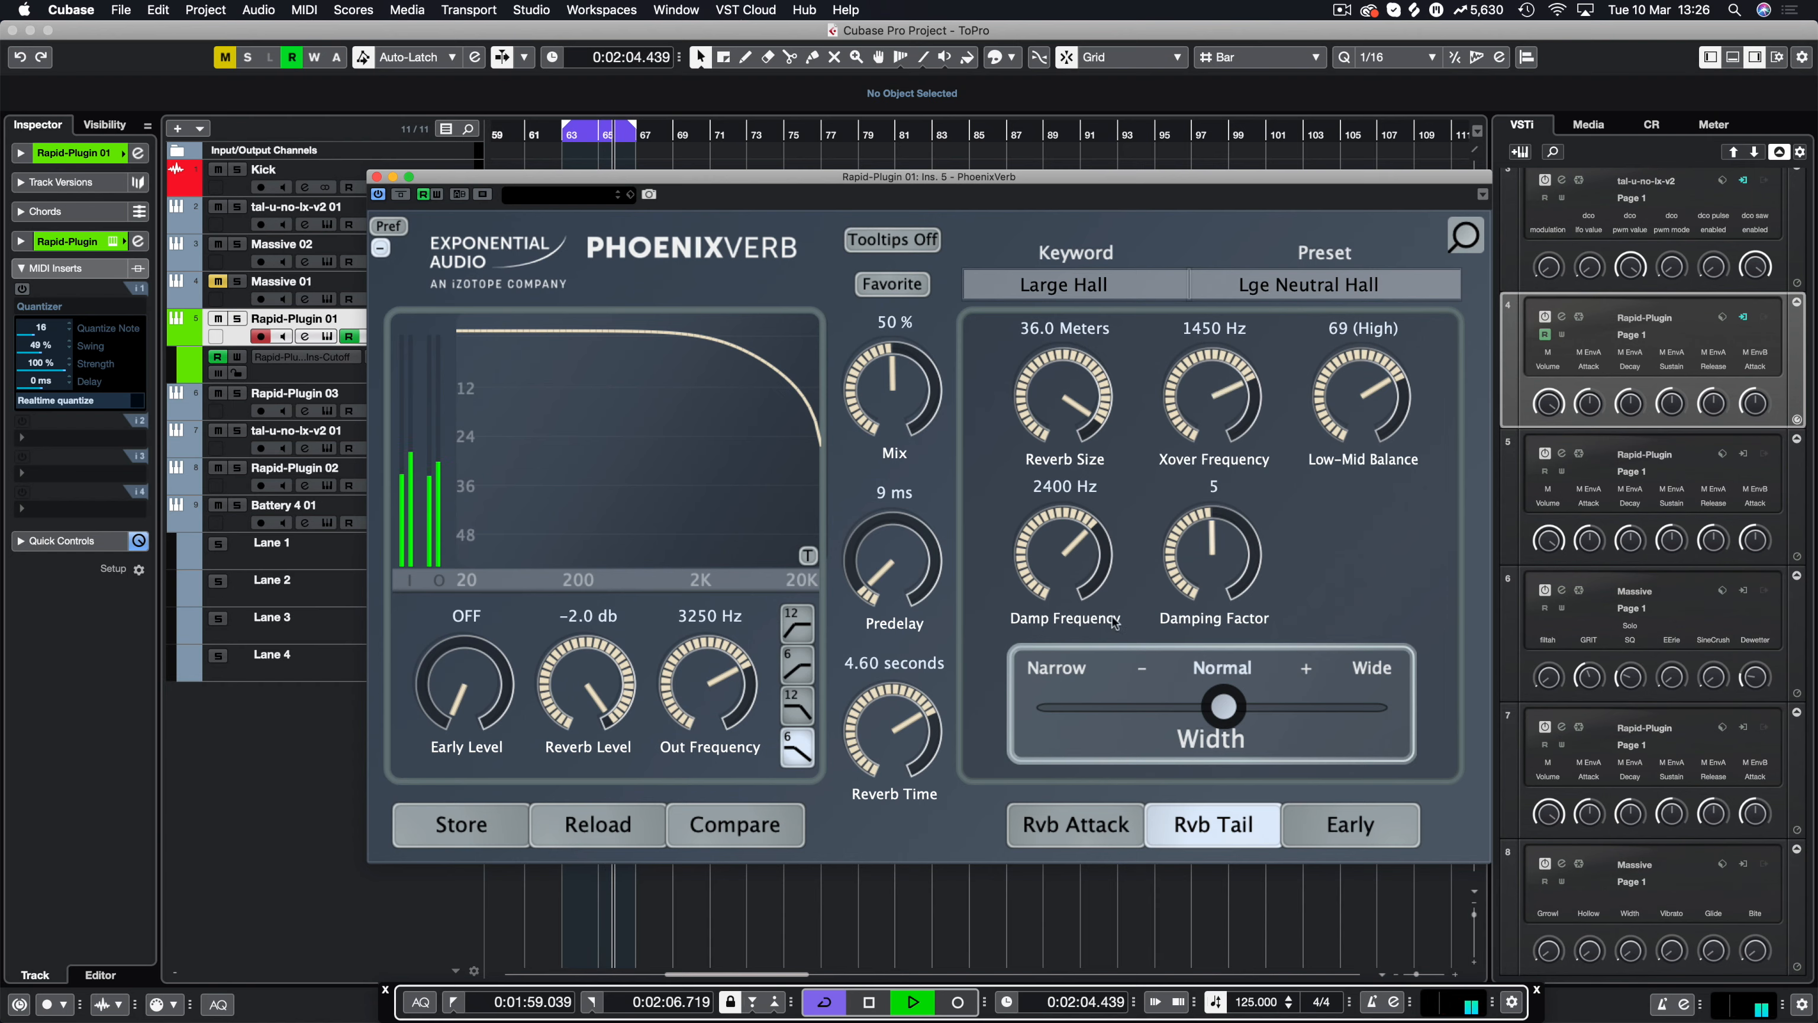
pyautogui.moveTo(1058, 560); pyautogui.dragTo(1218, 732)
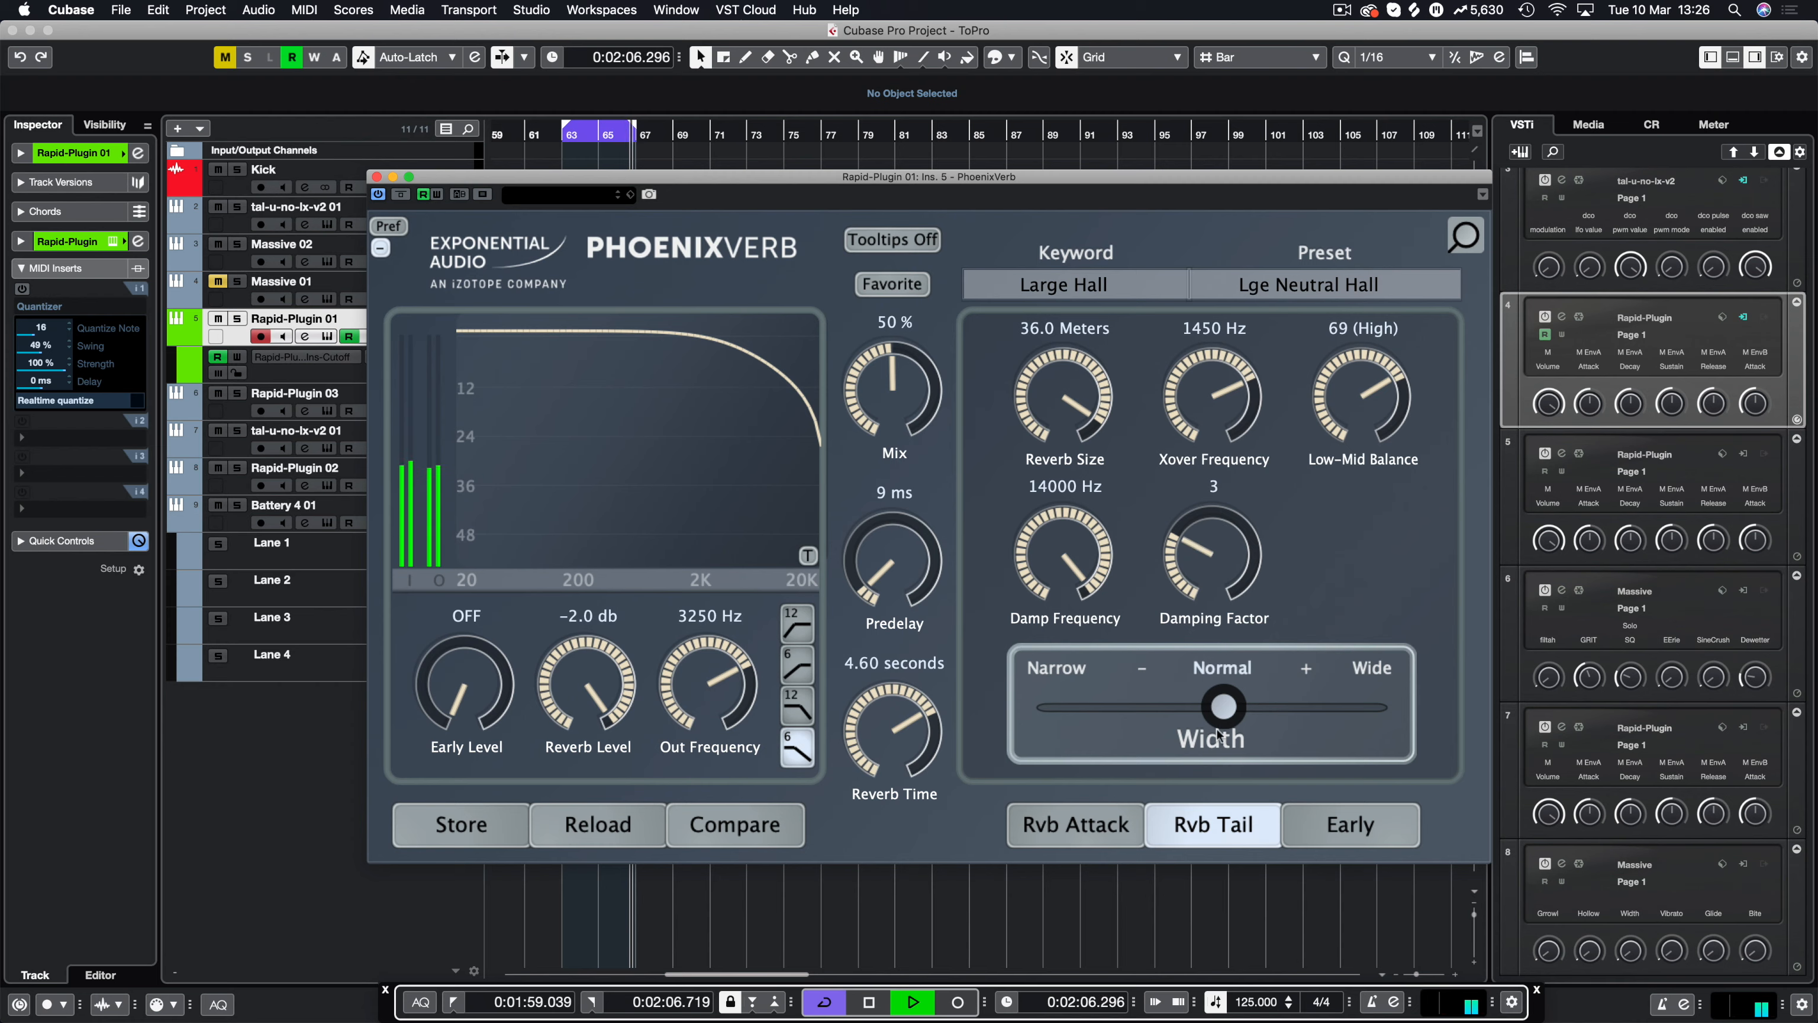
pyautogui.click(1316, 709)
# Shape the reverb attack envelope with attack 66, time 92 ms and slope 5000 Hz.
pyautogui.click(1085, 831)
pyautogui.moveTo(1040, 716); pyautogui.dragTo(1035, 840)
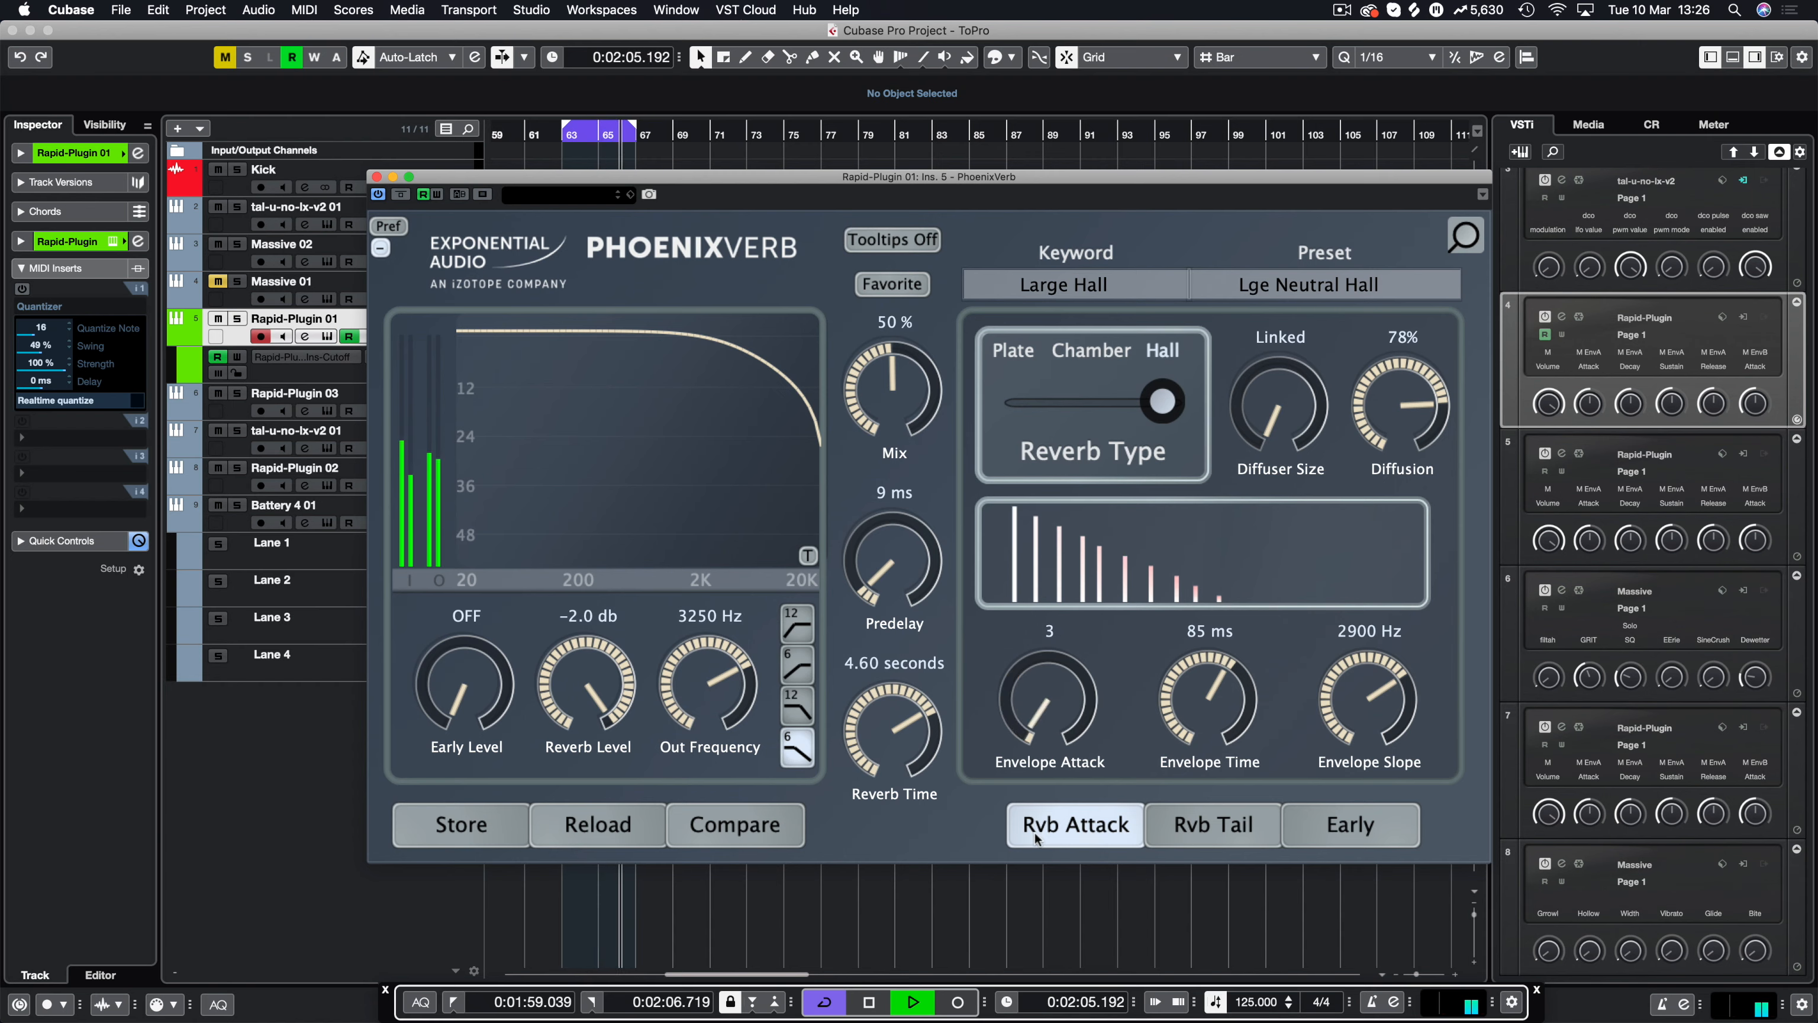
pyautogui.moveTo(1064, 703); pyautogui.dragTo(1064, 466)
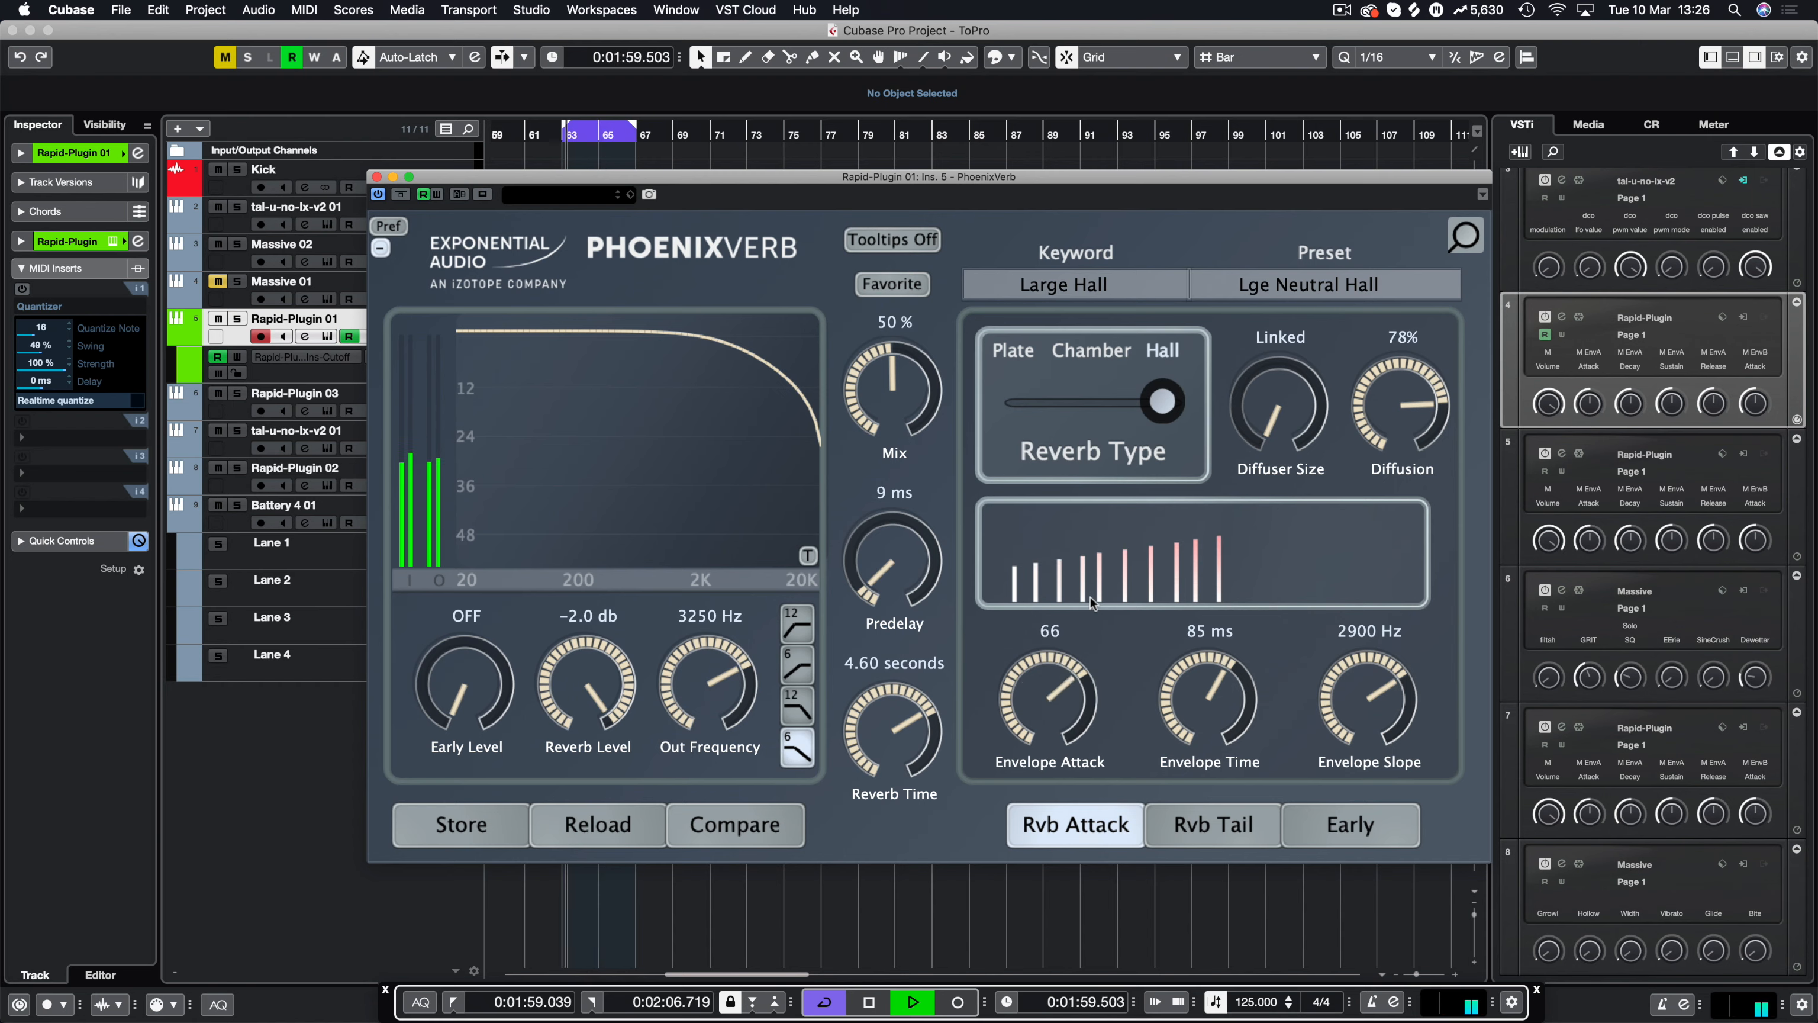
pyautogui.moveTo(1215, 718); pyautogui.dragTo(1215, 703)
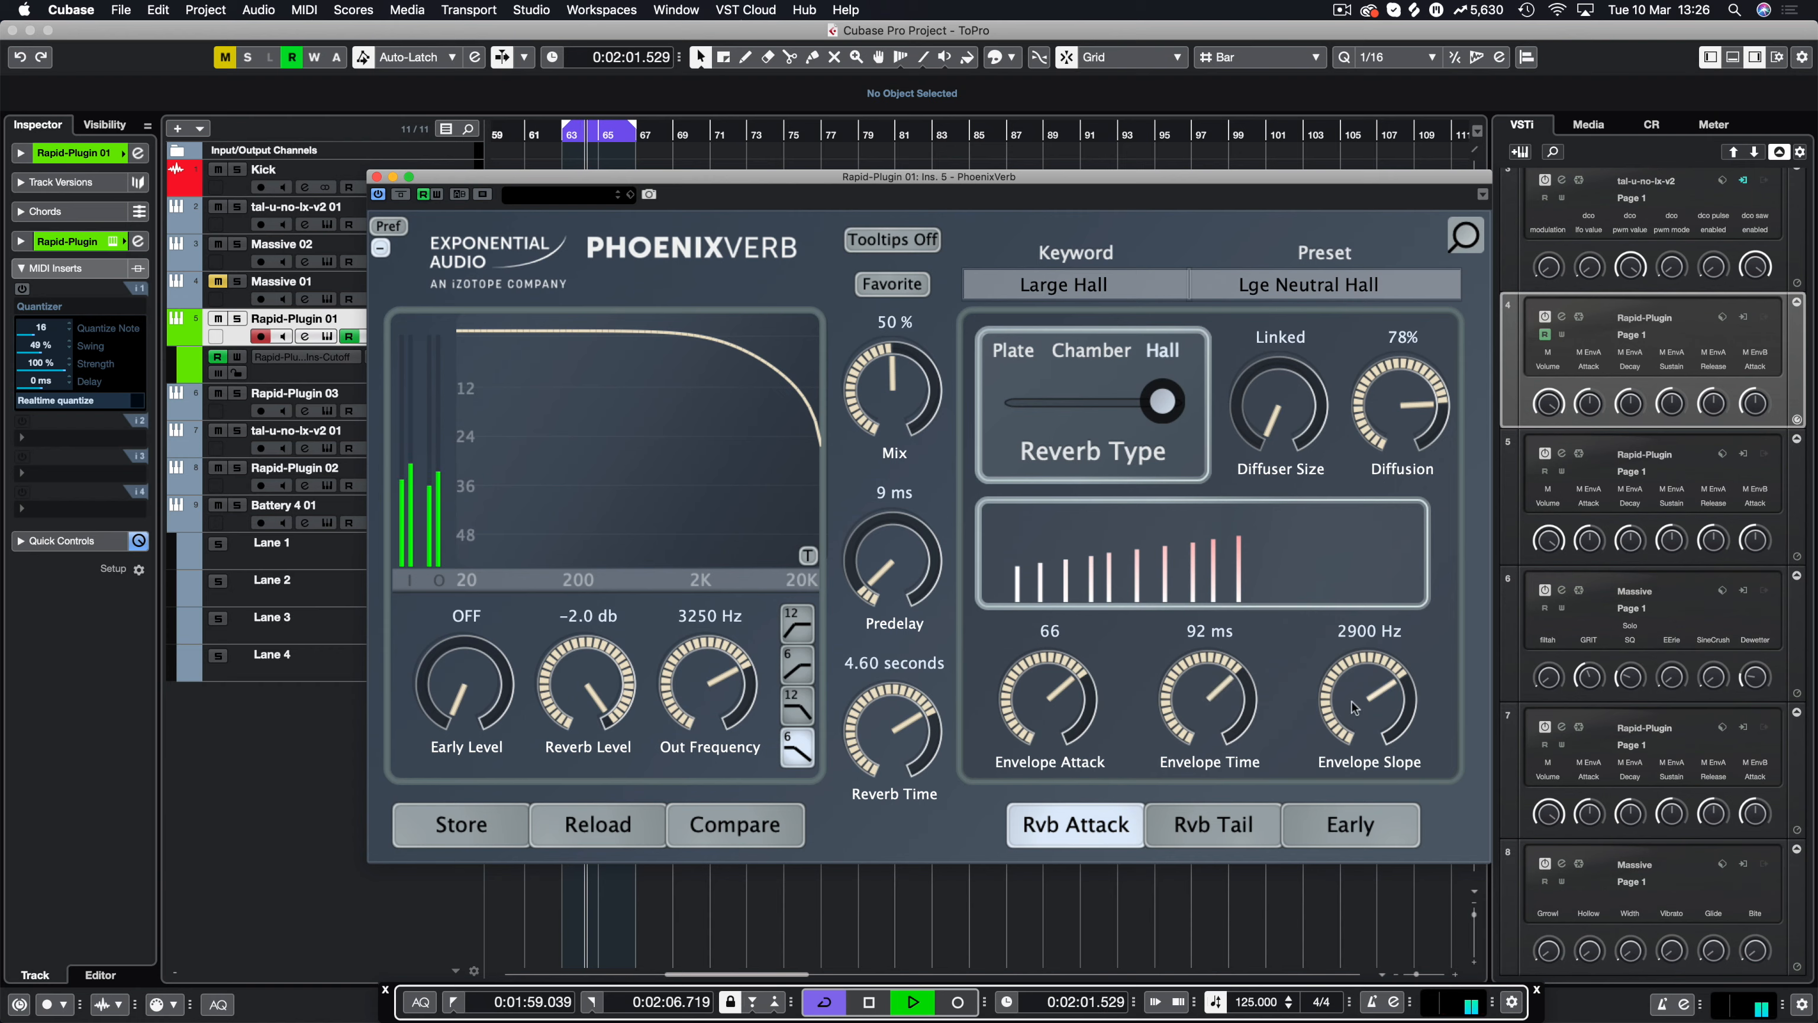
pyautogui.moveTo(1380, 691); pyautogui.dragTo(1387, 675)
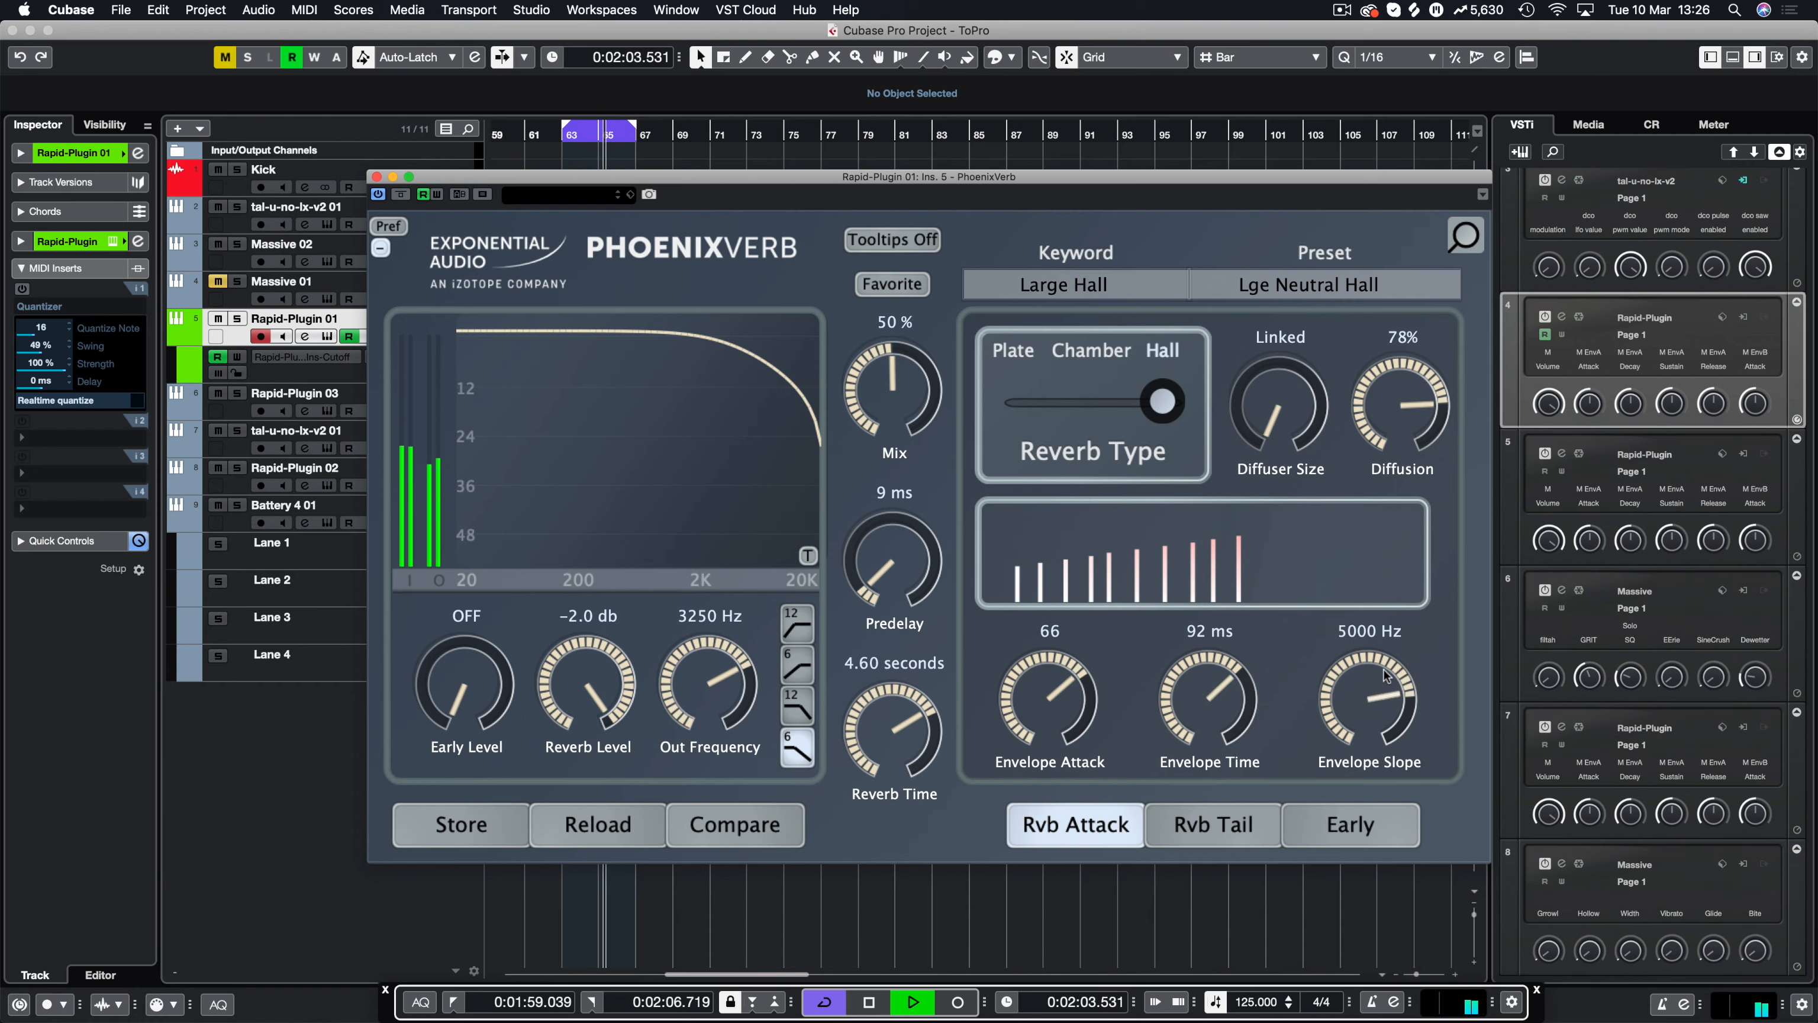
# Try different diffuser size and diffusion amounts, ending with a diffuser size of 1.25 x and diffusion of 53%.
pyautogui.moveTo(1284, 381); pyautogui.dragTo(1284, 319)
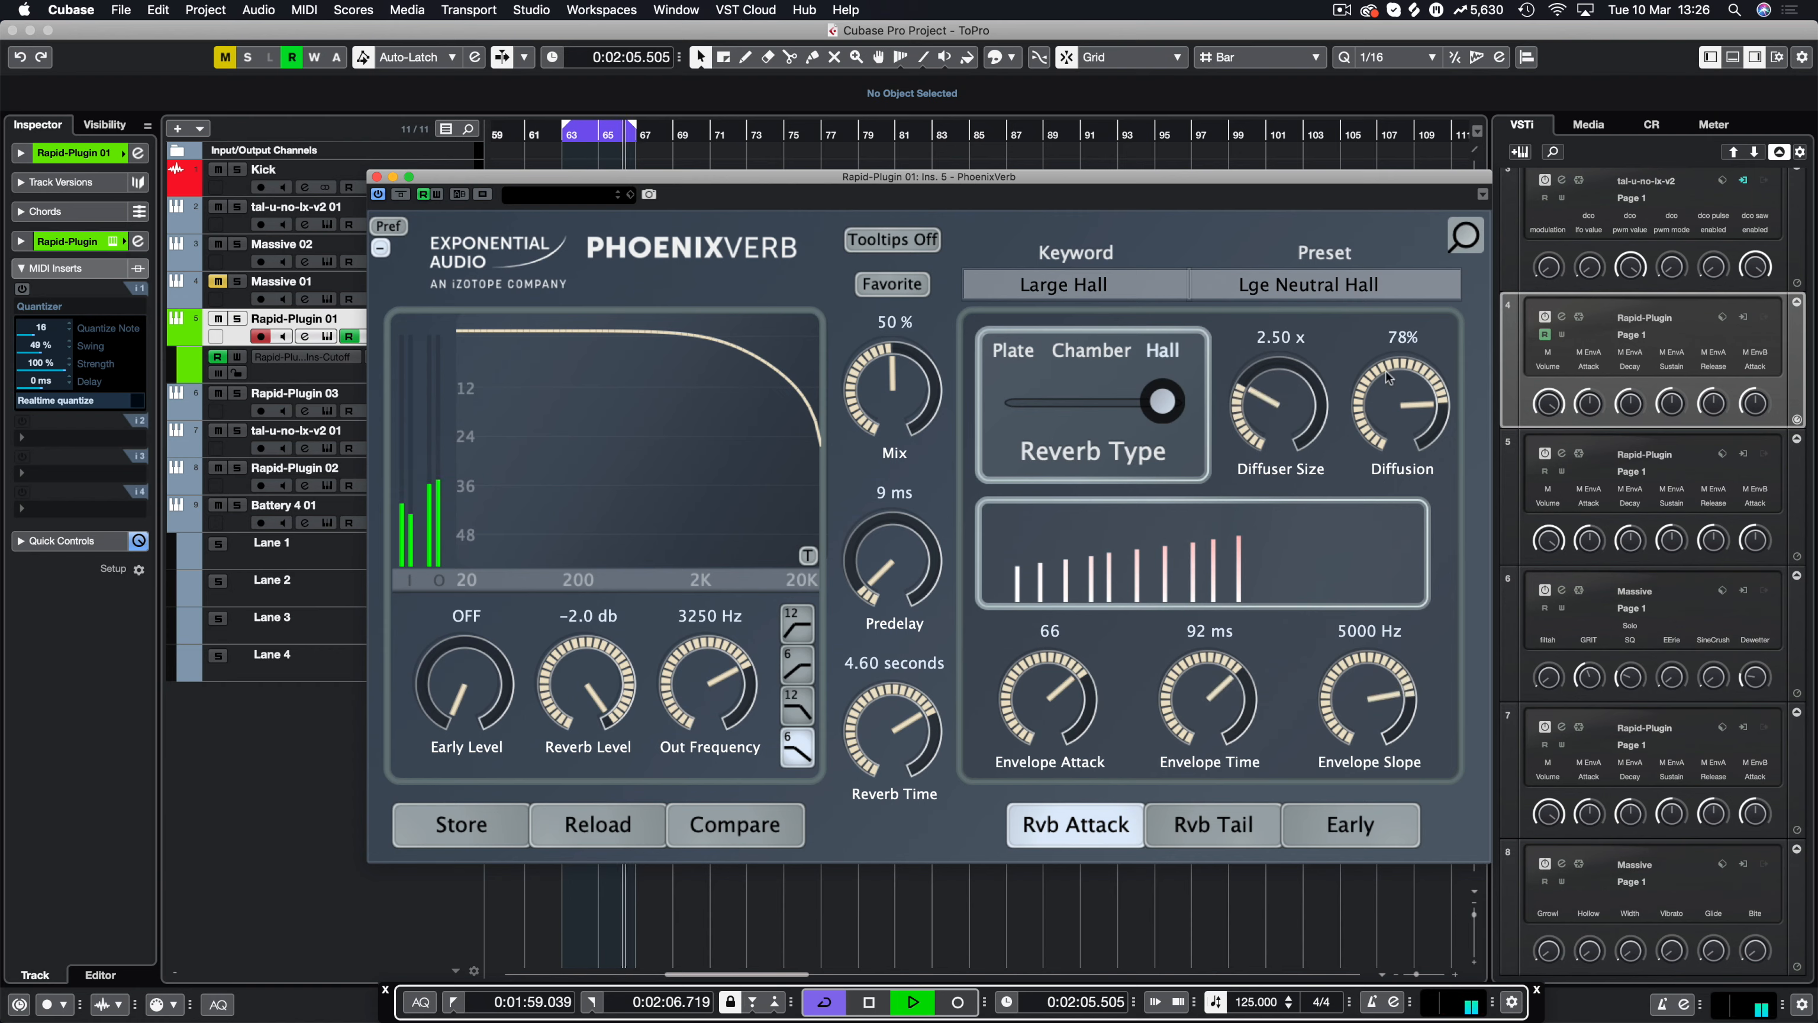
pyautogui.moveTo(1390, 378); pyautogui.dragTo(1398, 483)
pyautogui.moveTo(1284, 411); pyautogui.dragTo(1307, 195)
pyautogui.moveTo(1415, 386); pyautogui.dragTo(1420, 272)
pyautogui.moveTo(1278, 405); pyautogui.dragTo(1286, 658)
pyautogui.moveTo(1404, 422); pyautogui.dragTo(1357, 512)
pyautogui.moveTo(1281, 422)
pyautogui.mouseDown()
pyautogui.moveTo(1279, 510)
pyautogui.moveTo(1278, 423)
pyautogui.mouseUp()
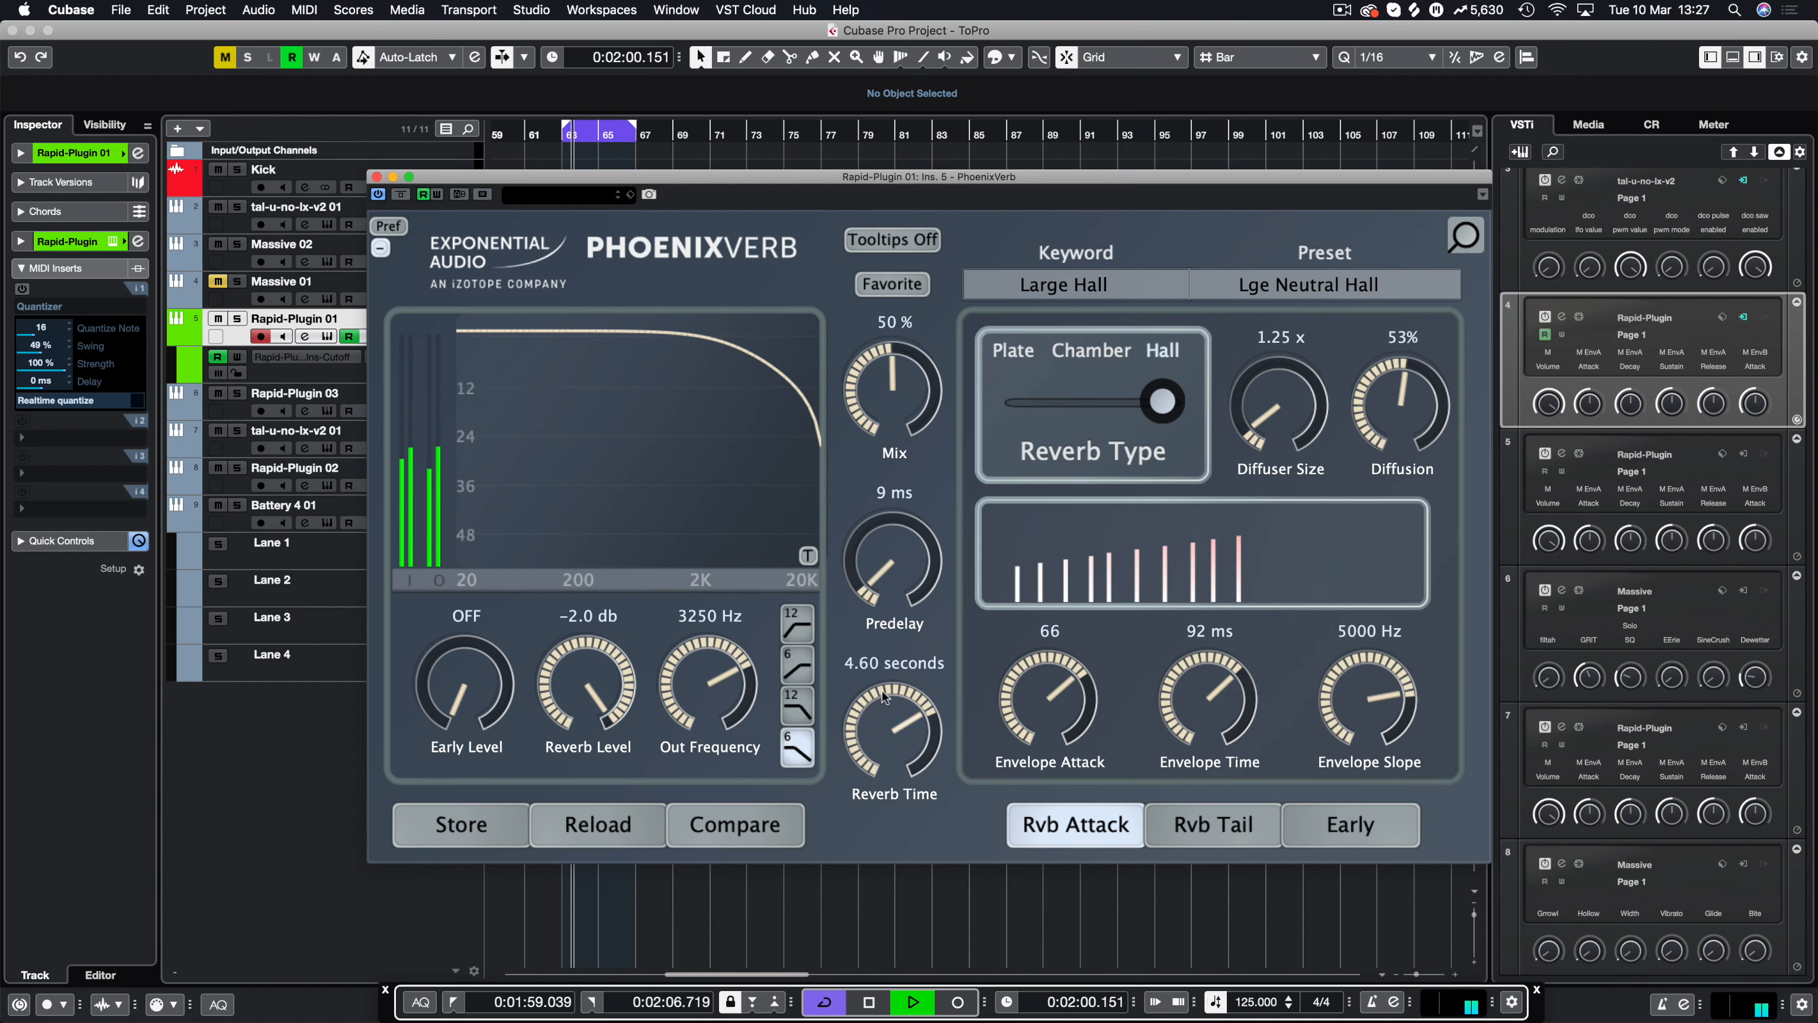
# Fine-tune the reverb time to 4.74 seconds and lower the mix to 40%.
pyautogui.moveTo(887, 709); pyautogui.dragTo(888, 702)
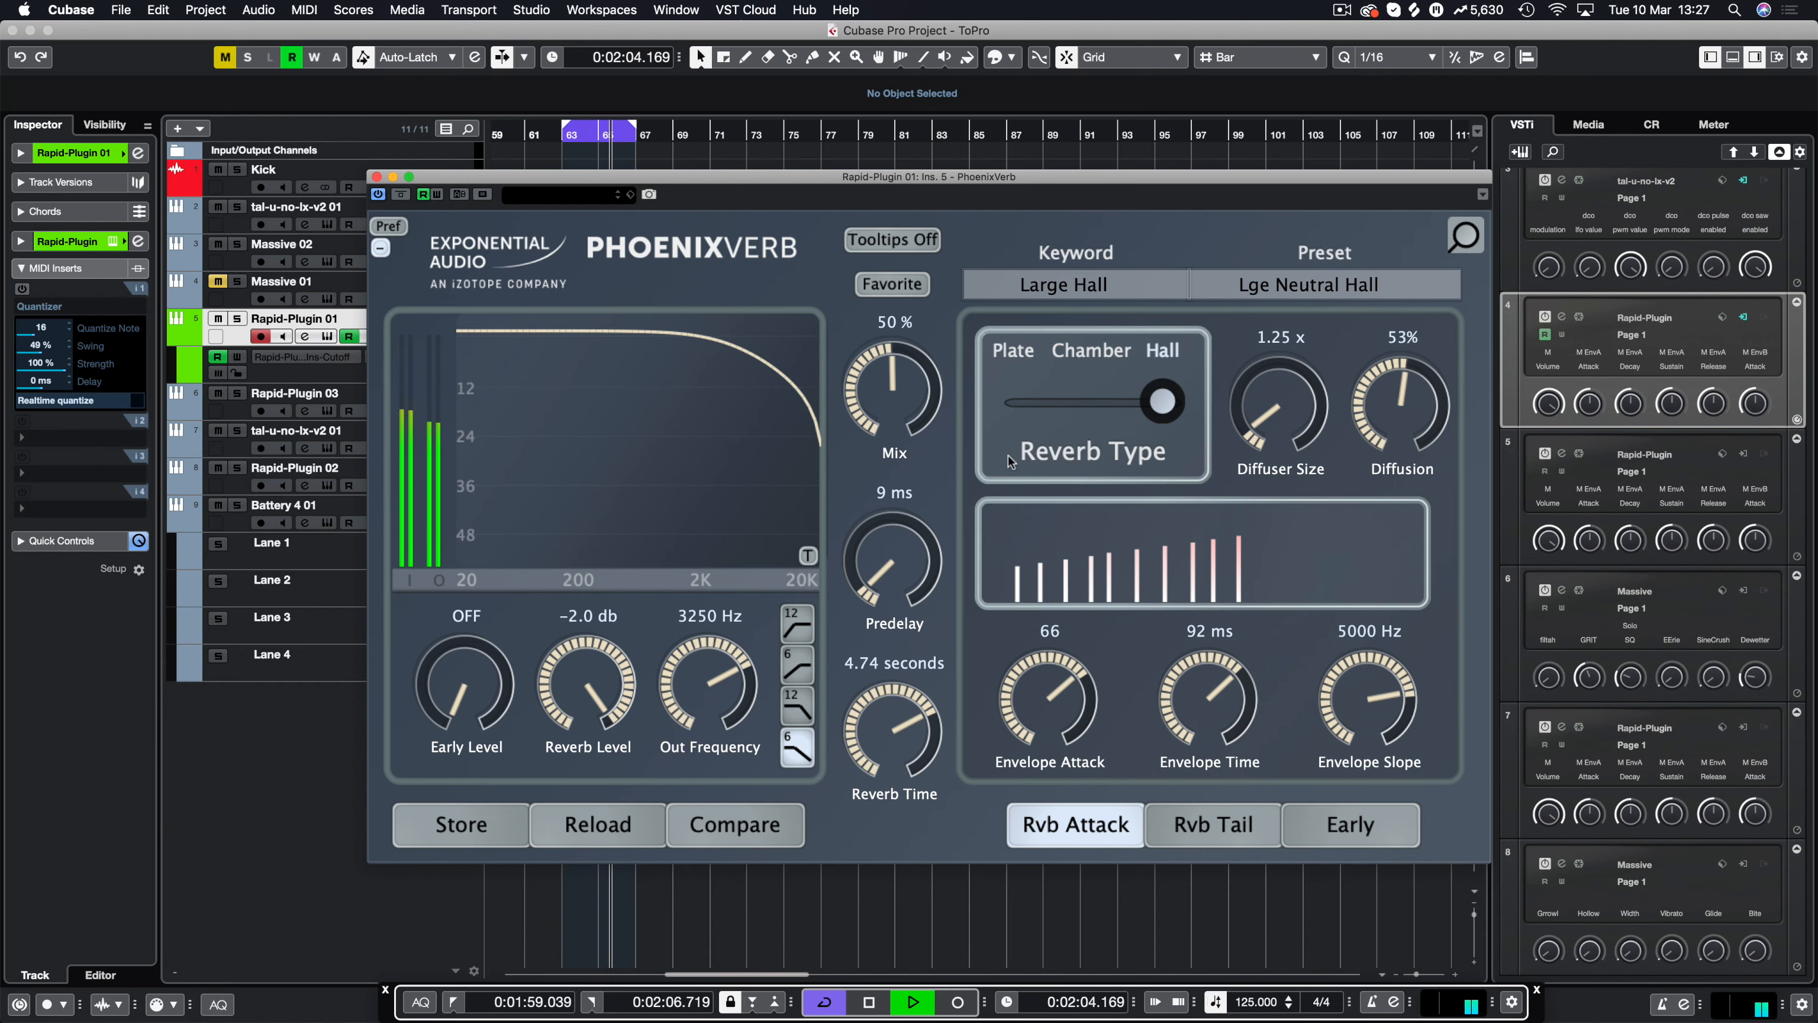
pyautogui.moveTo(912, 386); pyautogui.dragTo(937, 479)
pyautogui.moveTo(939, 462); pyautogui.dragTo(943, 427)
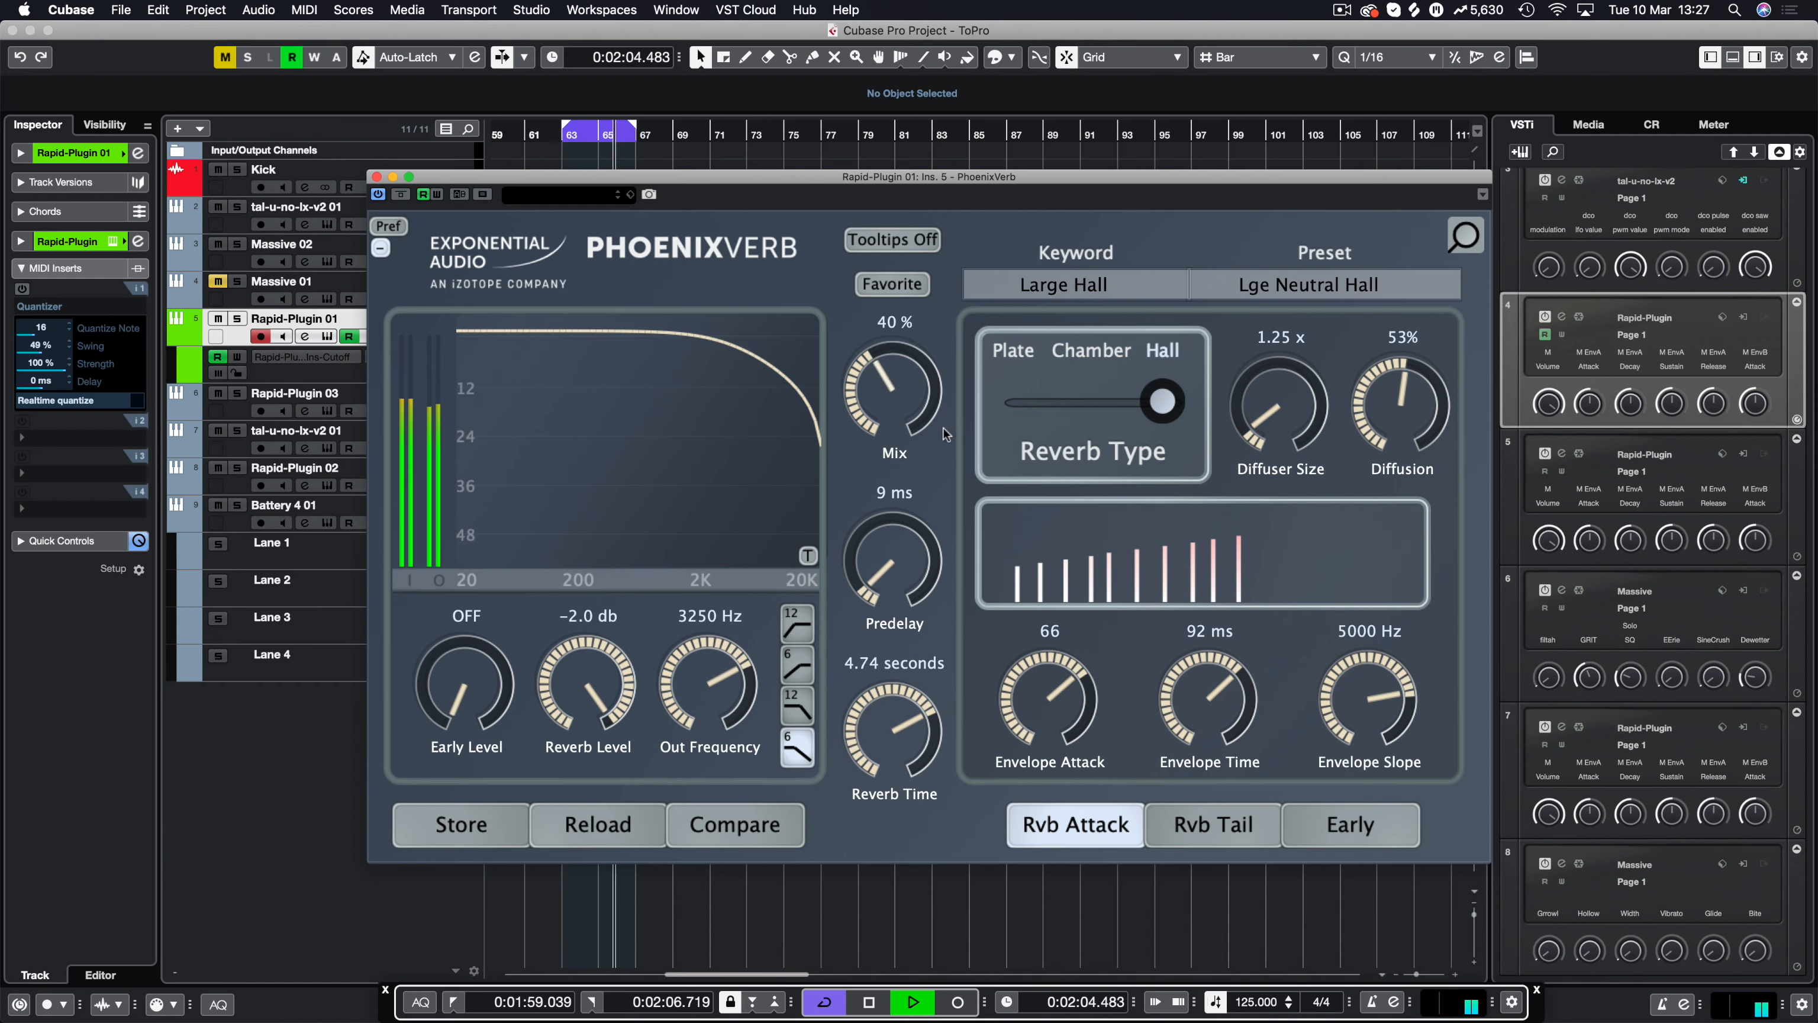
# Close the reverb window, then unmute and select the Massive 01 track.
pyautogui.click(377, 177)
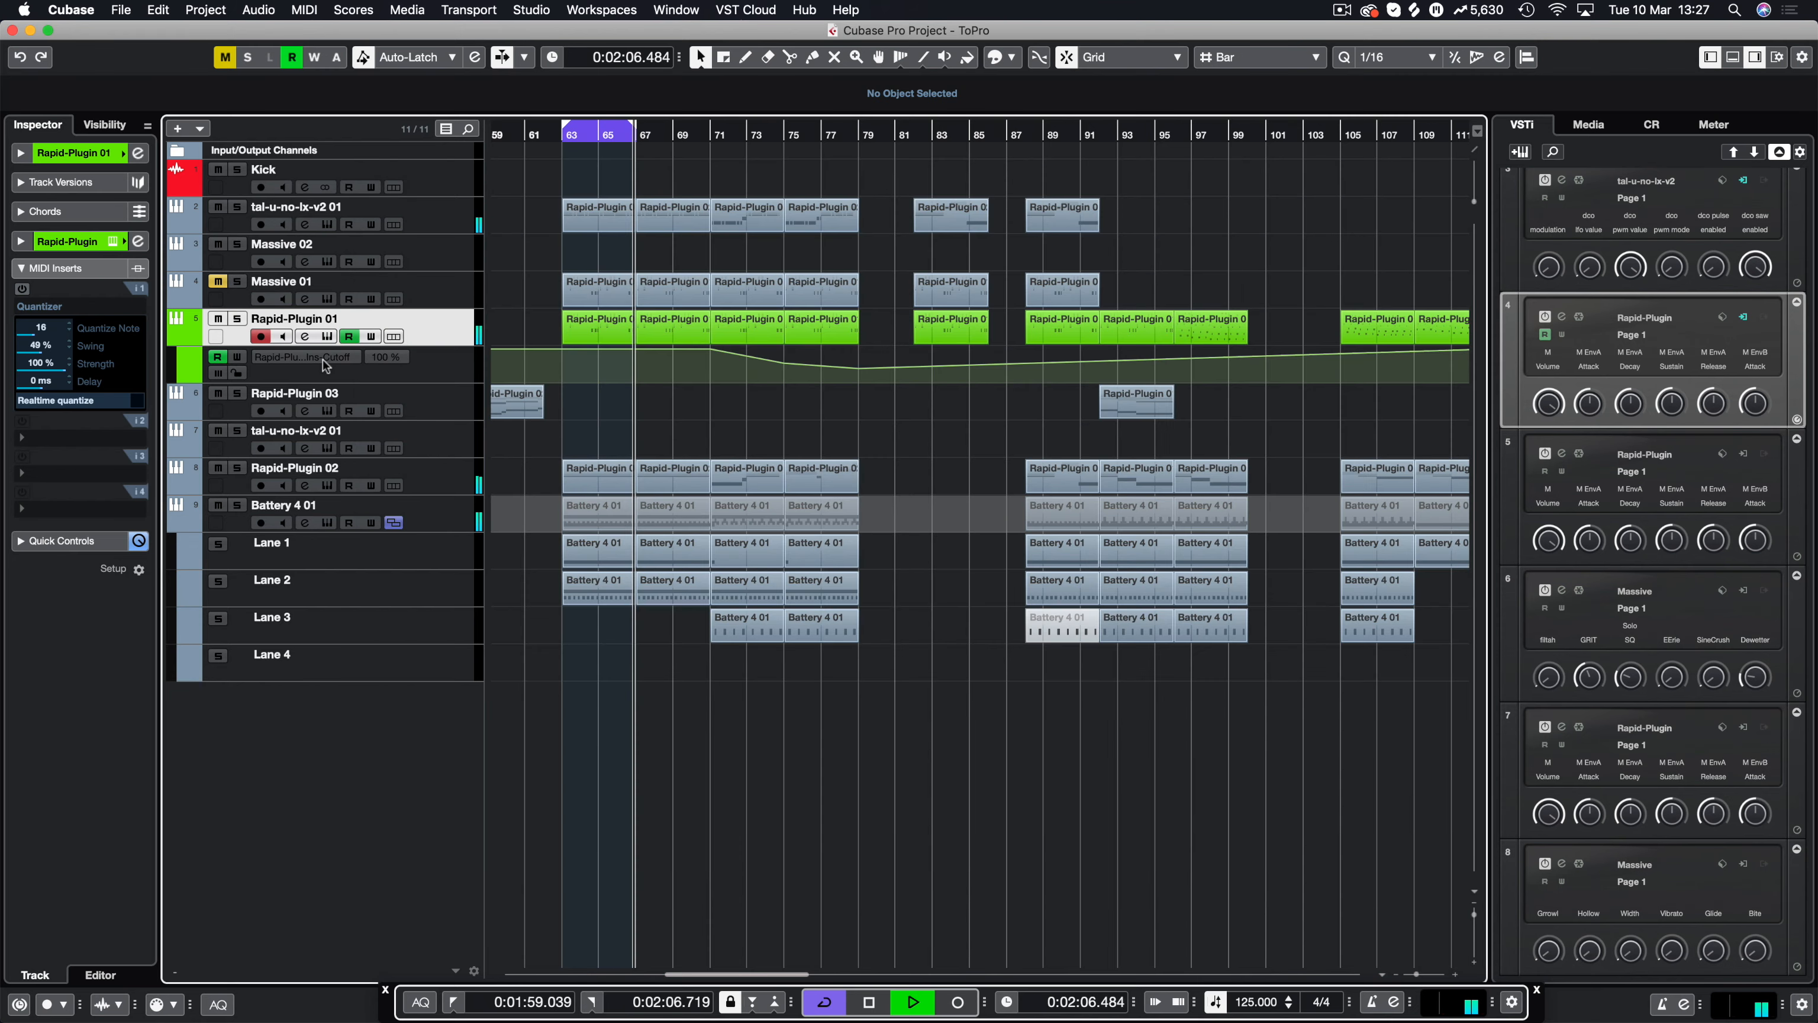
pyautogui.click(216, 280)
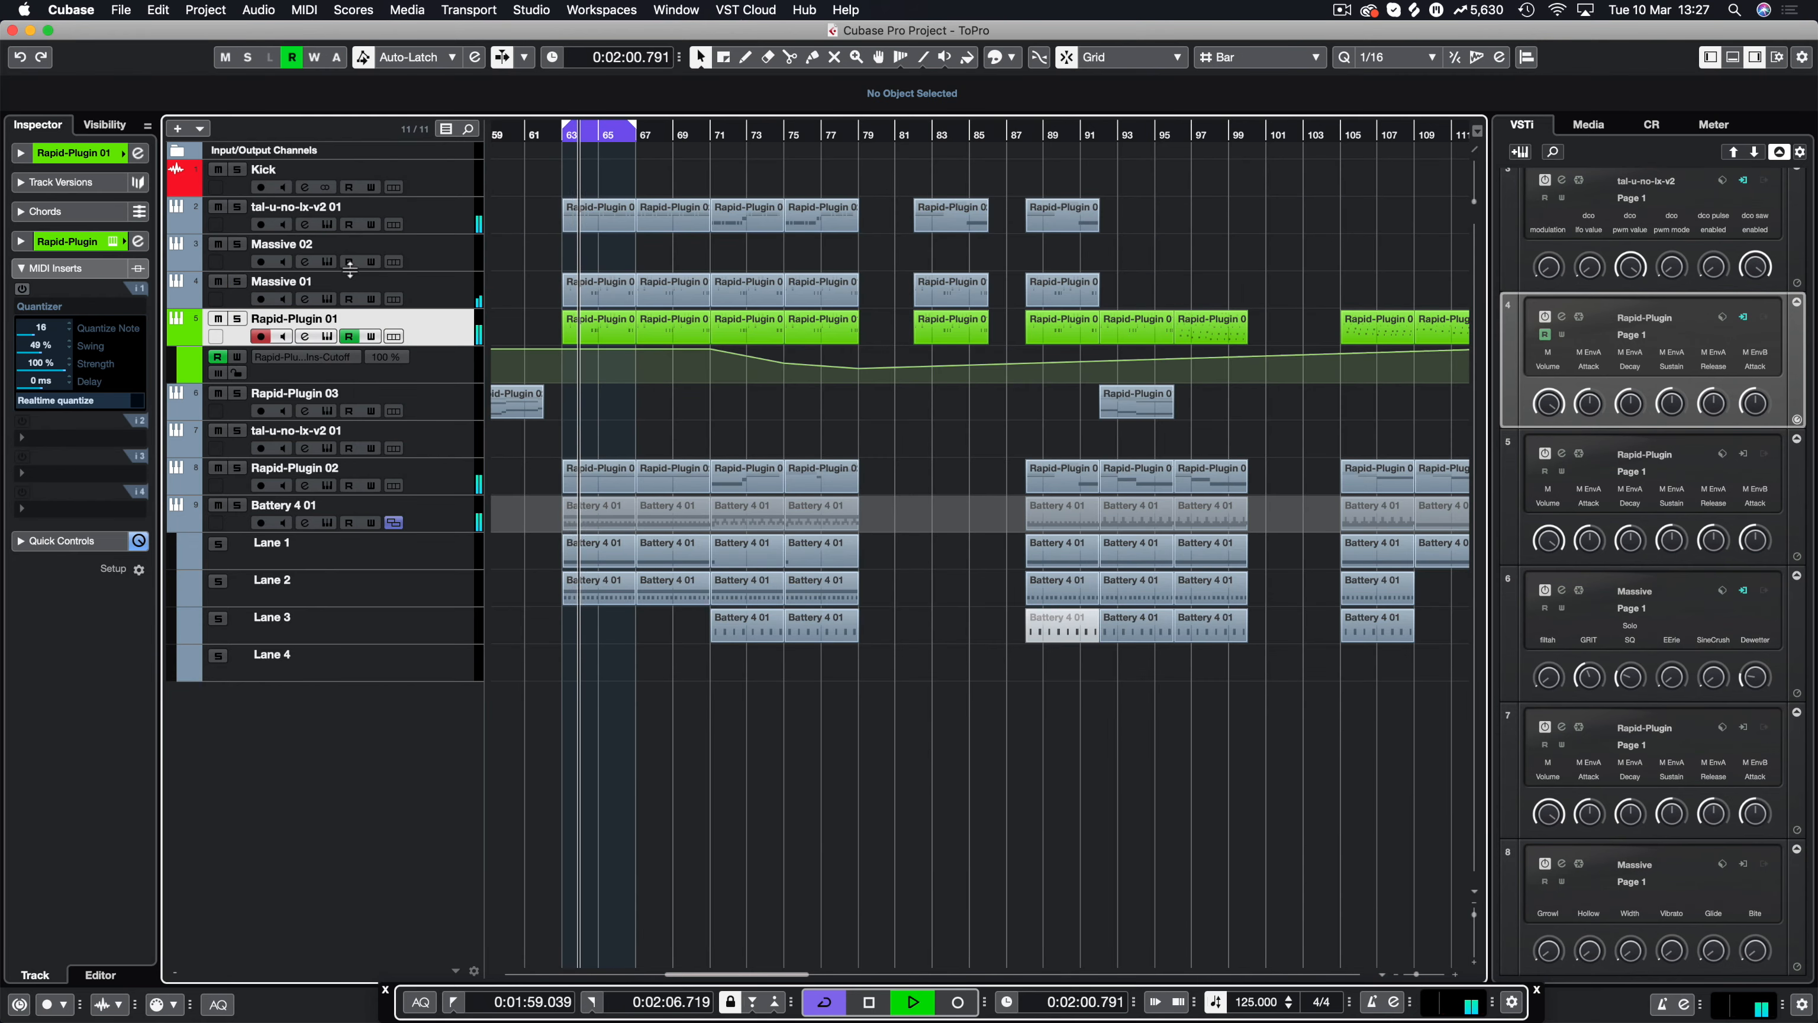
pyautogui.click(459, 291)
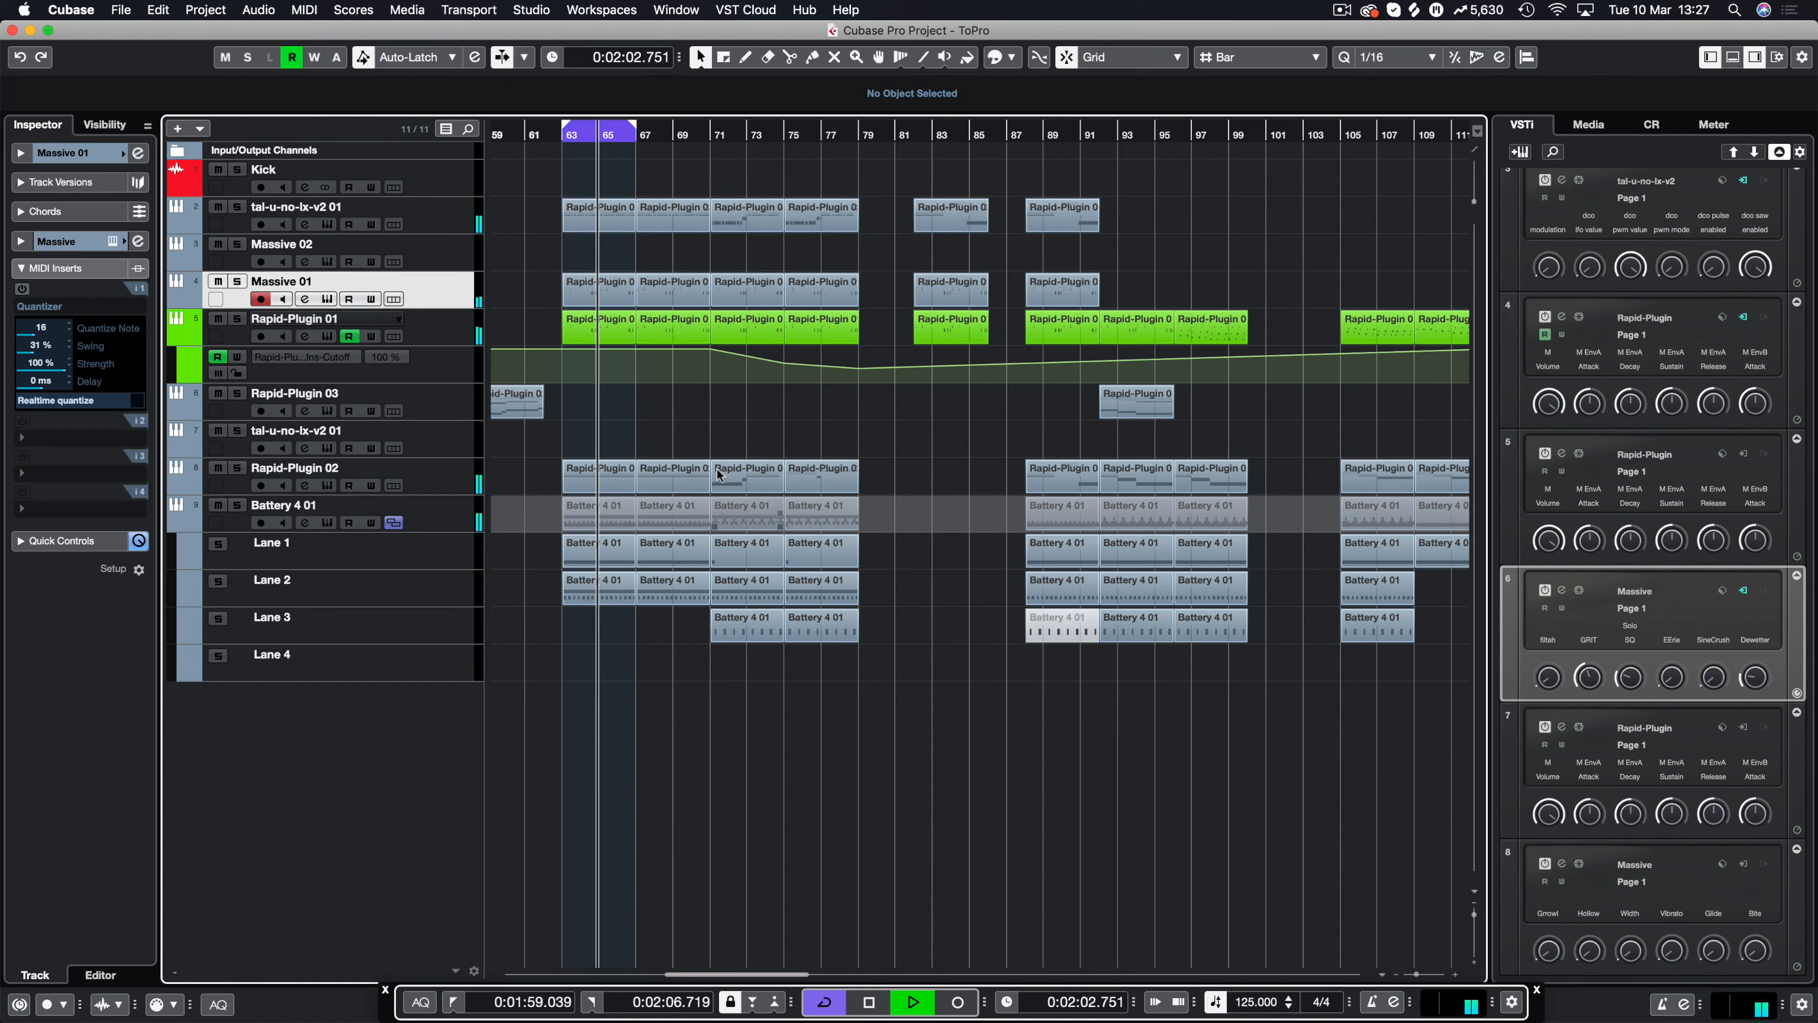
# Jump playback to bar 71, set the loop range to bars 63 to 75 using the first three tal-u-no-lx-v2 01 parts, and stop playback.
pyautogui.click(705, 136)
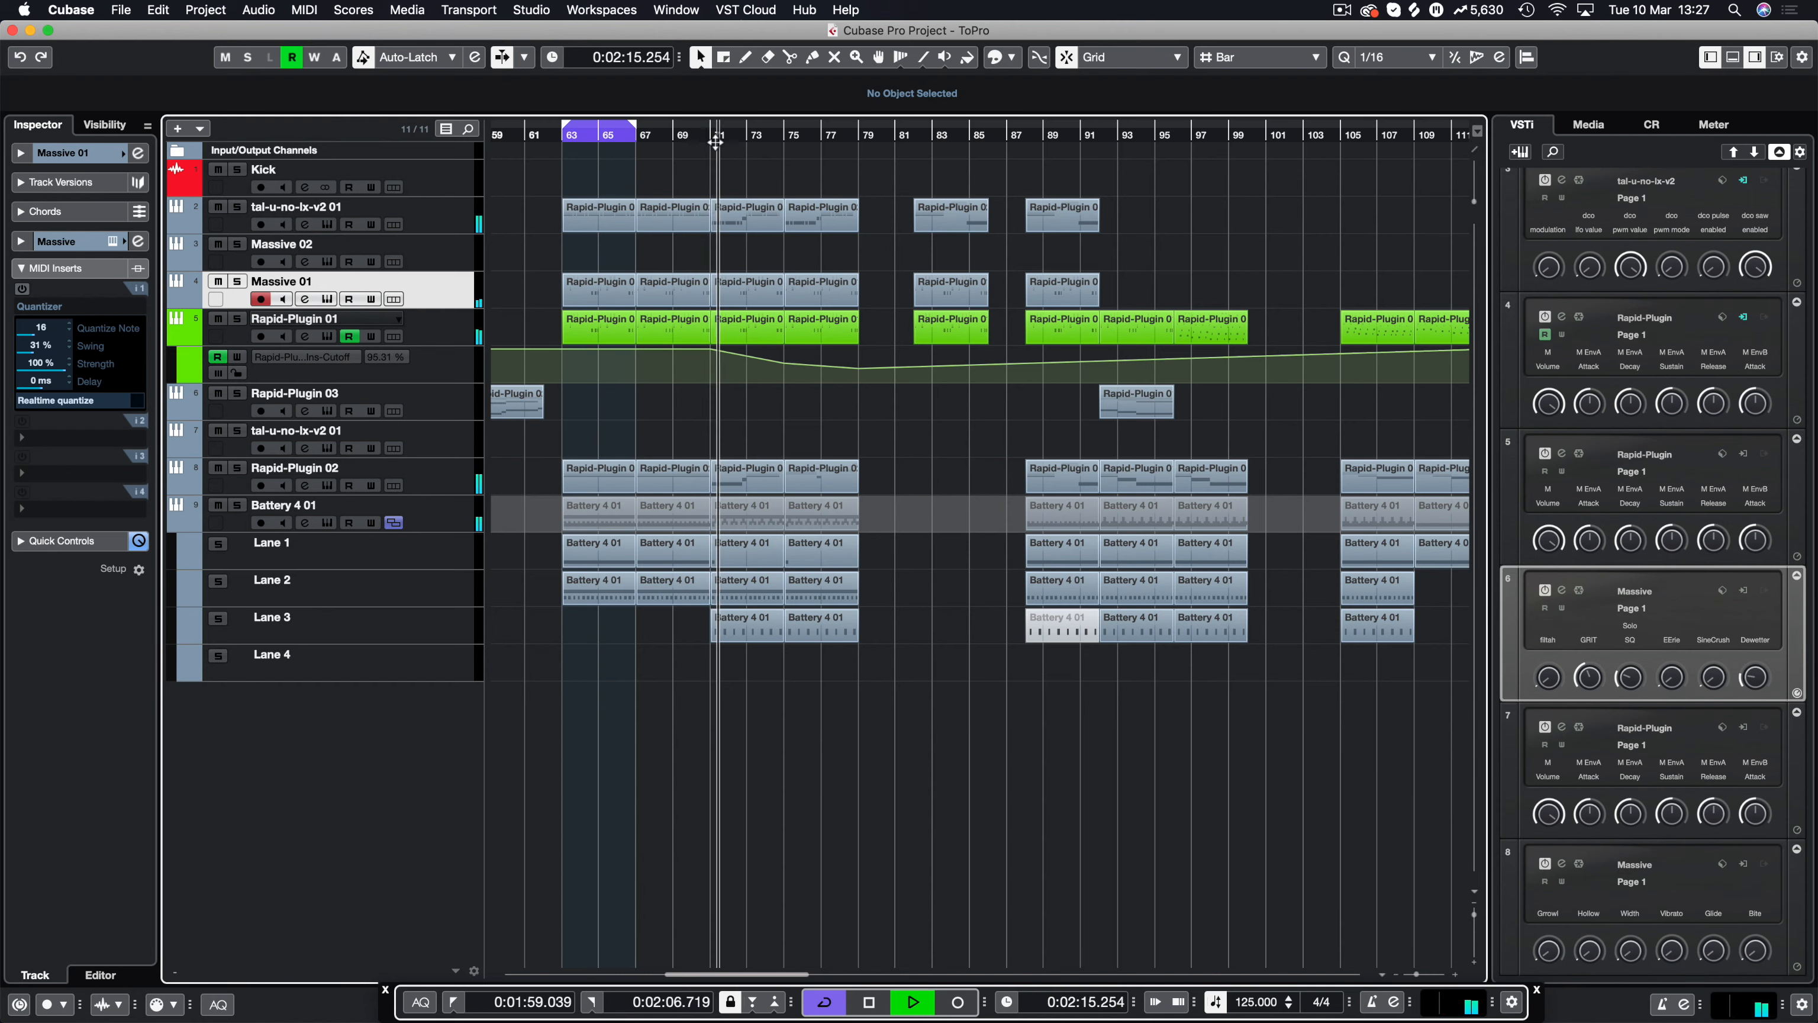
pyautogui.moveTo(748, 164); pyautogui.dragTo(628, 229)
pyautogui.press('p')
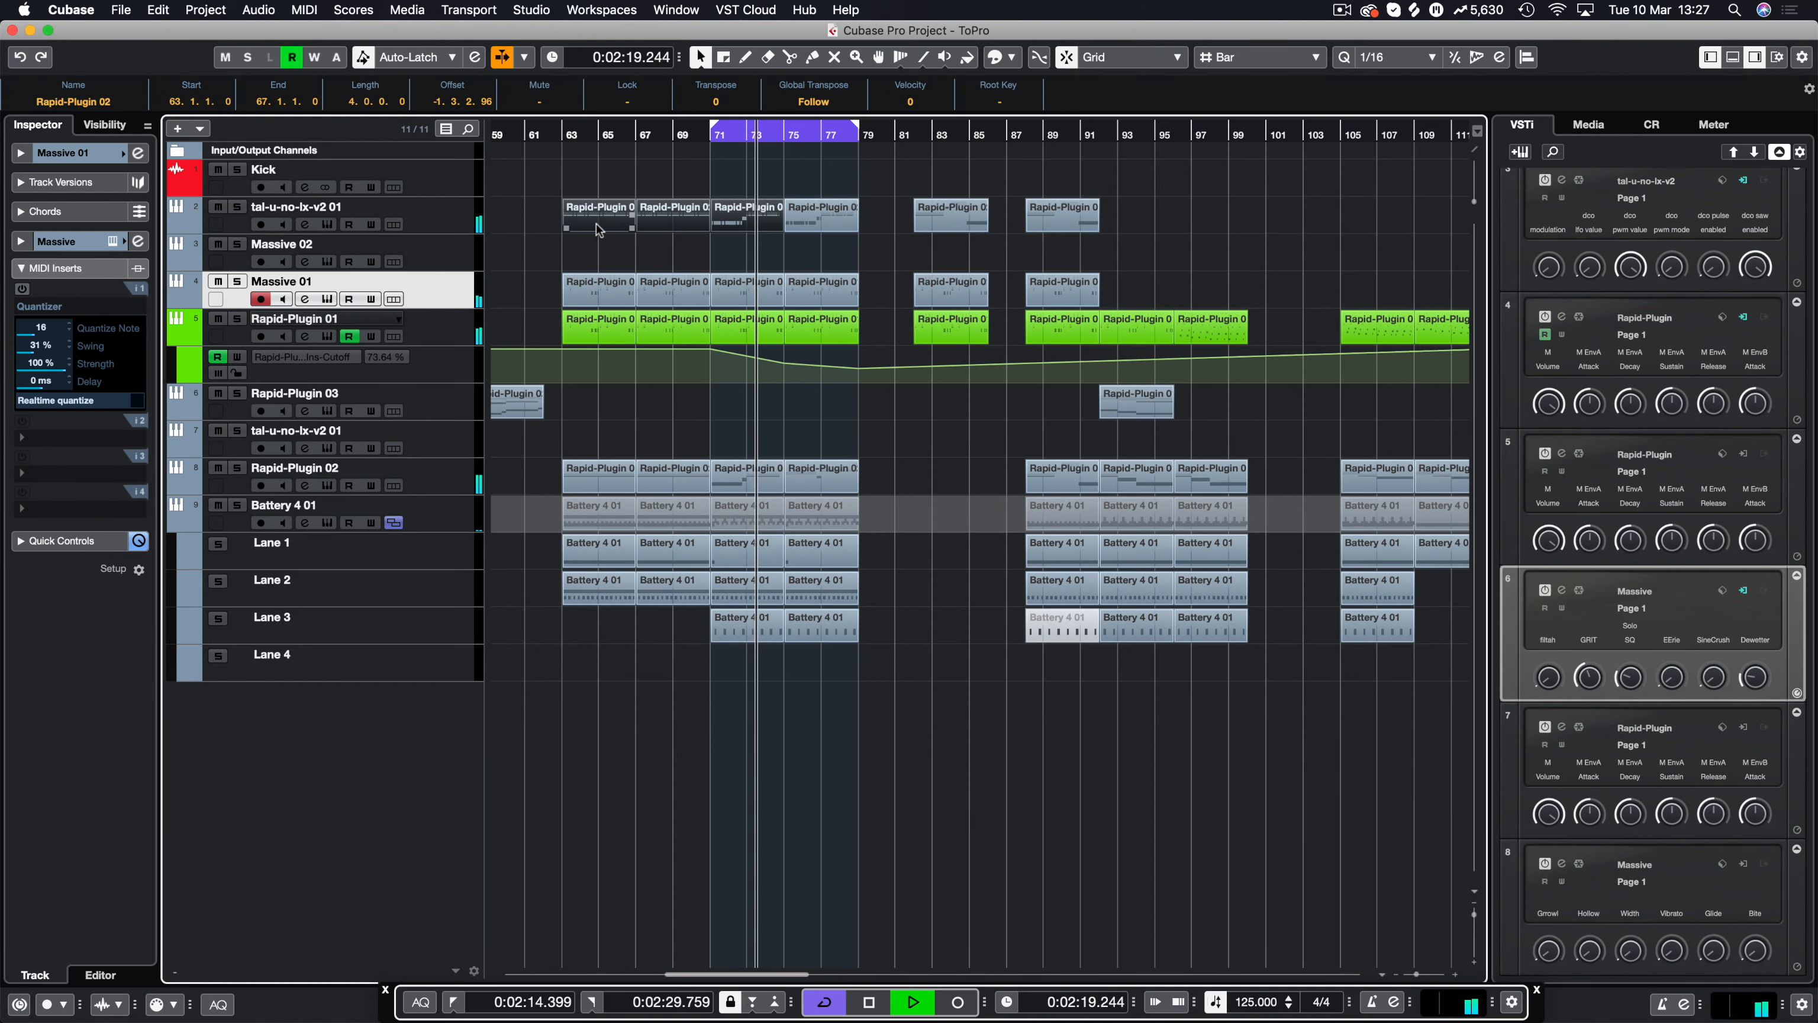
pyautogui.press('p')
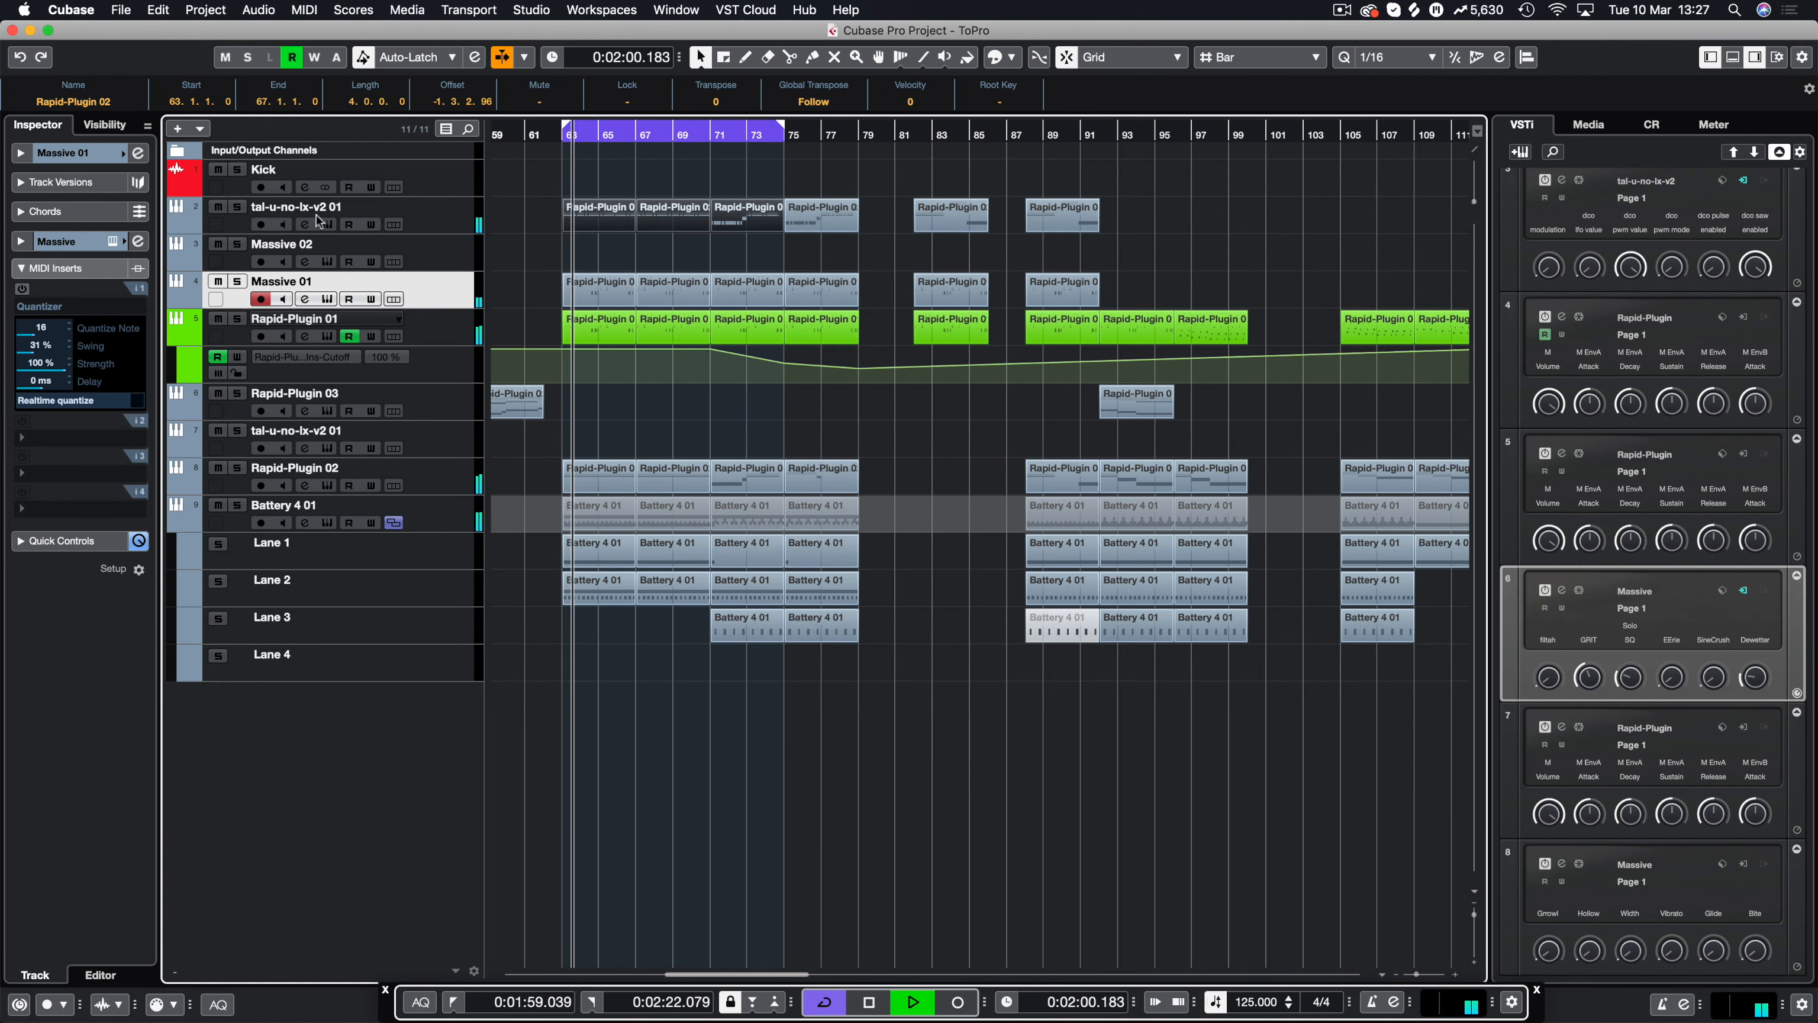
pyautogui.press('space')
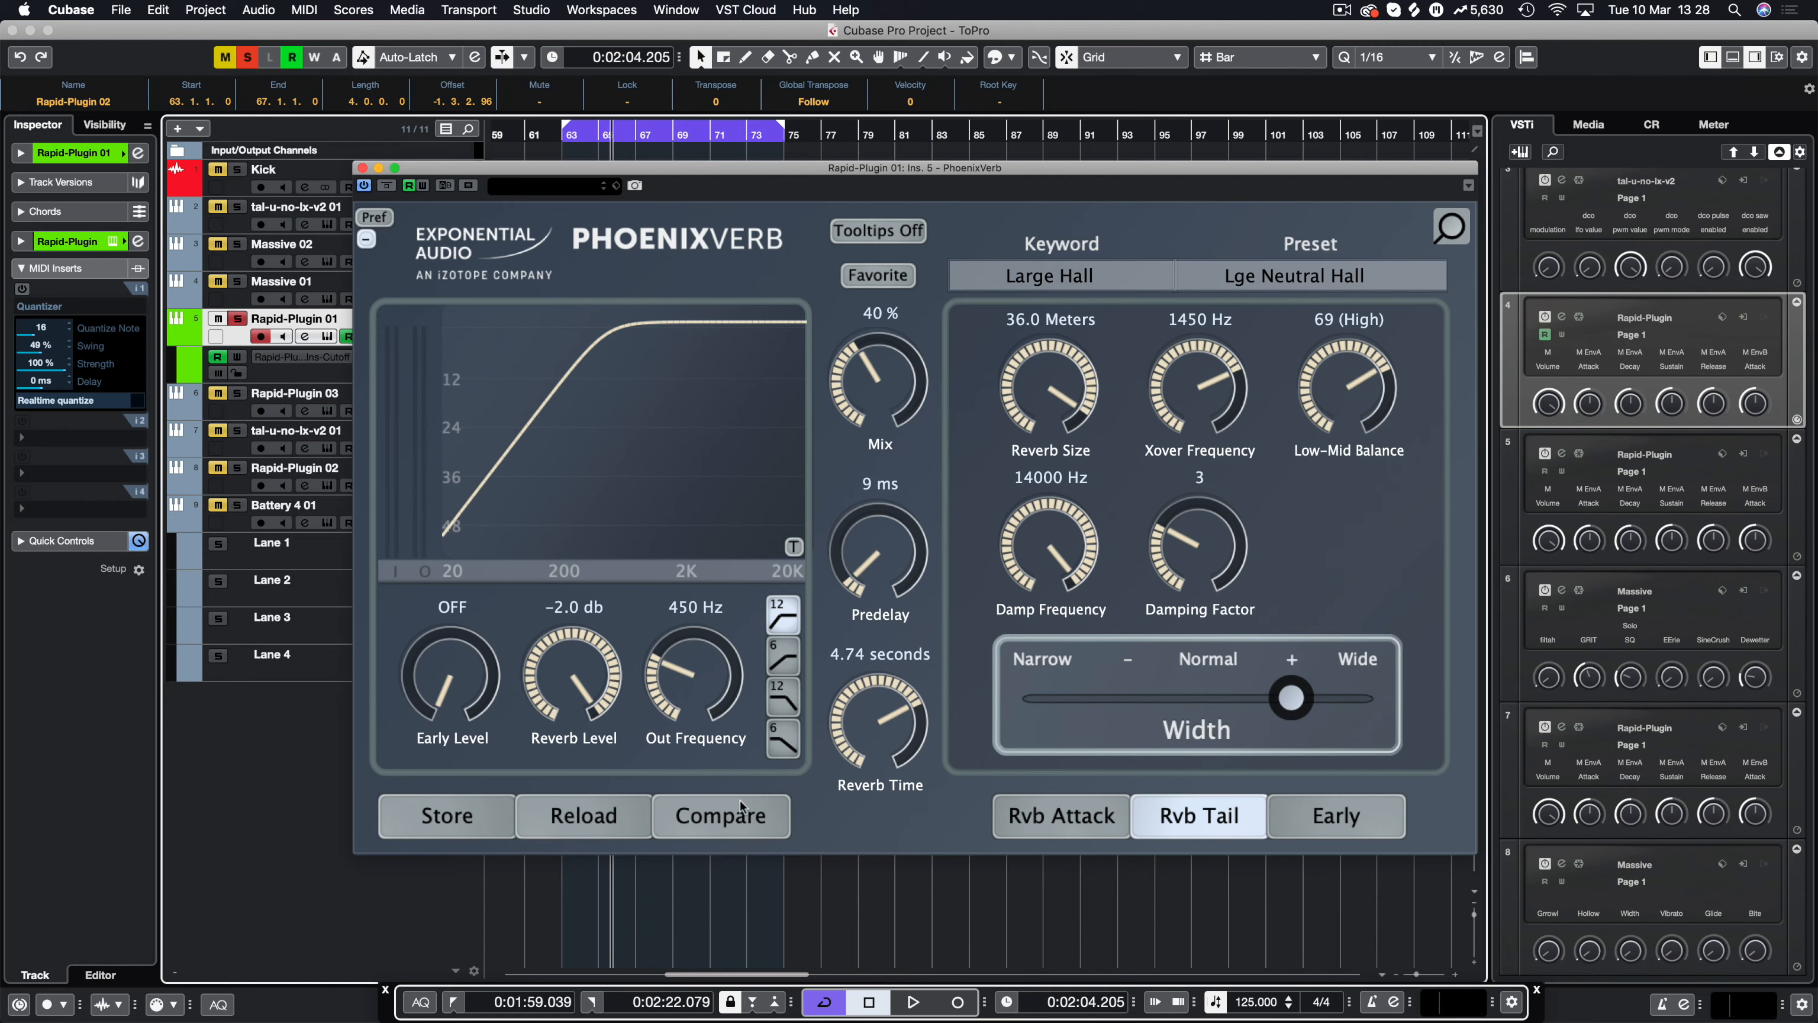
# Shift the reopened reverb window slightly, unsolo the Rapid-Plugin 01 track, play the full mix briefly and stop.
pyautogui.moveTo(413, 168)
pyautogui.mouseDown()
pyautogui.moveTo(639, 548)
pyautogui.moveTo(394, 127)
pyautogui.moveTo(399, 179)
pyautogui.mouseUp()
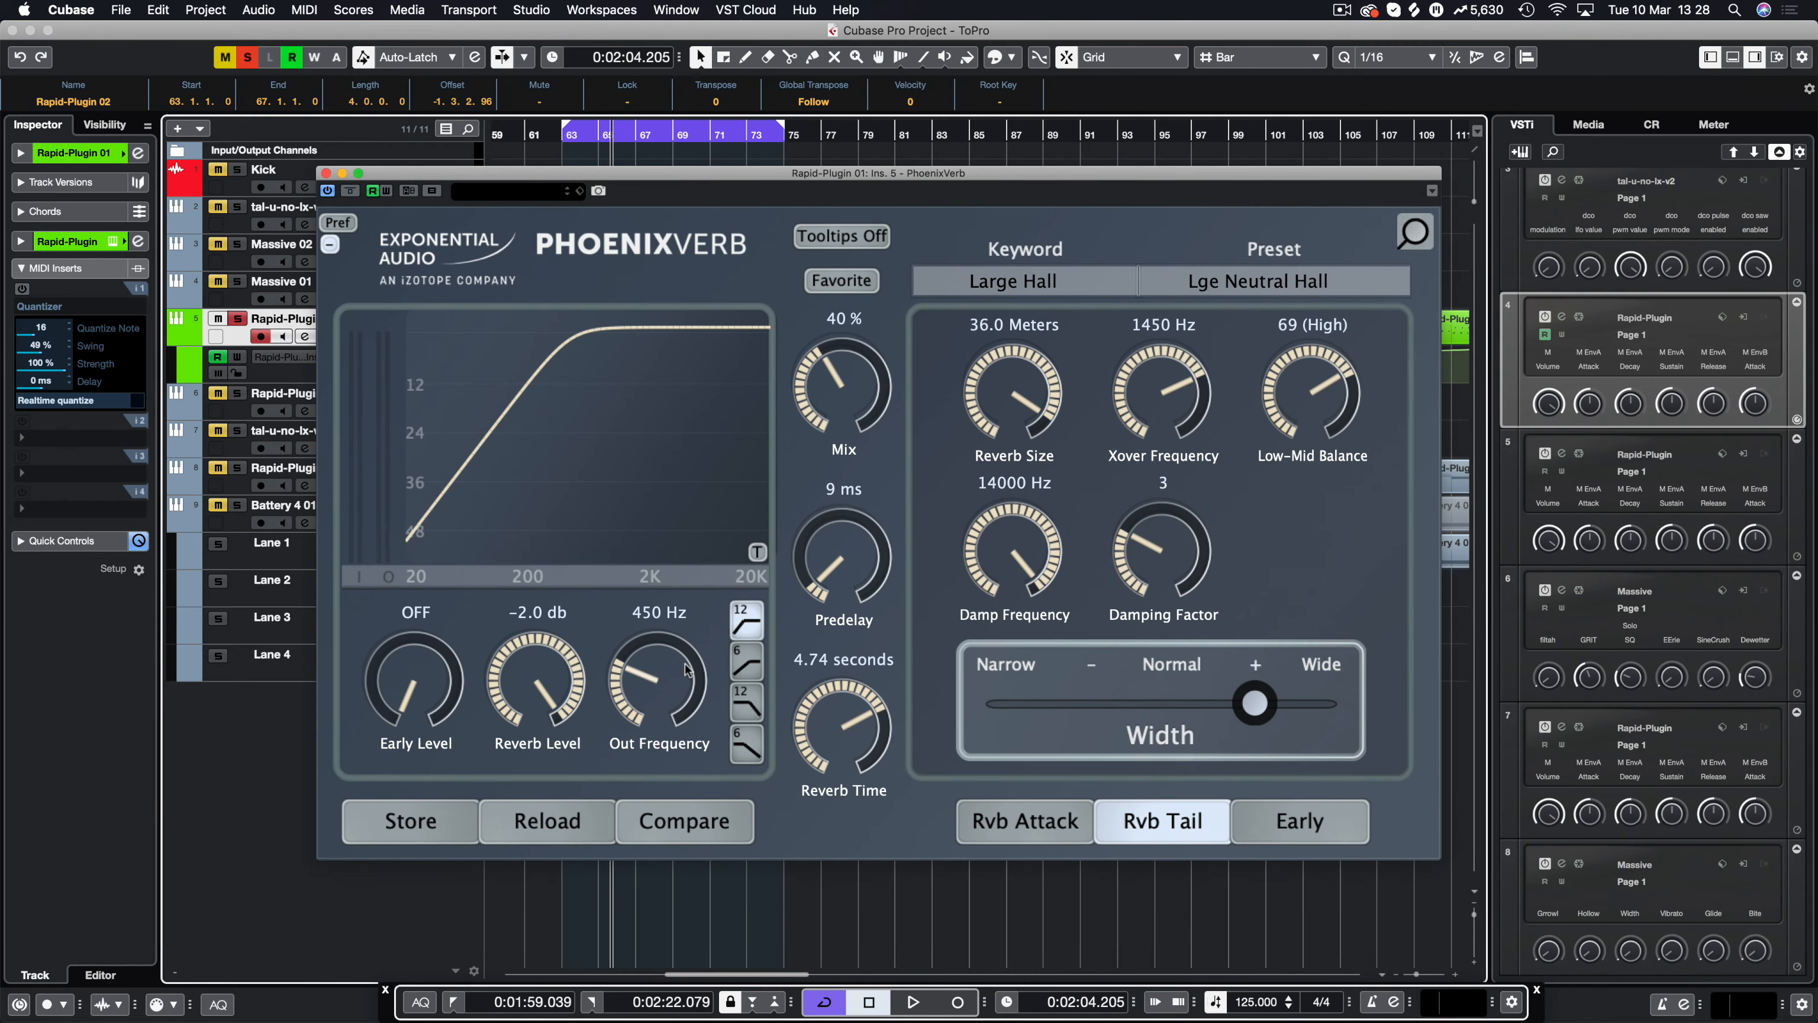
pyautogui.click(235, 319)
pyautogui.press('space')
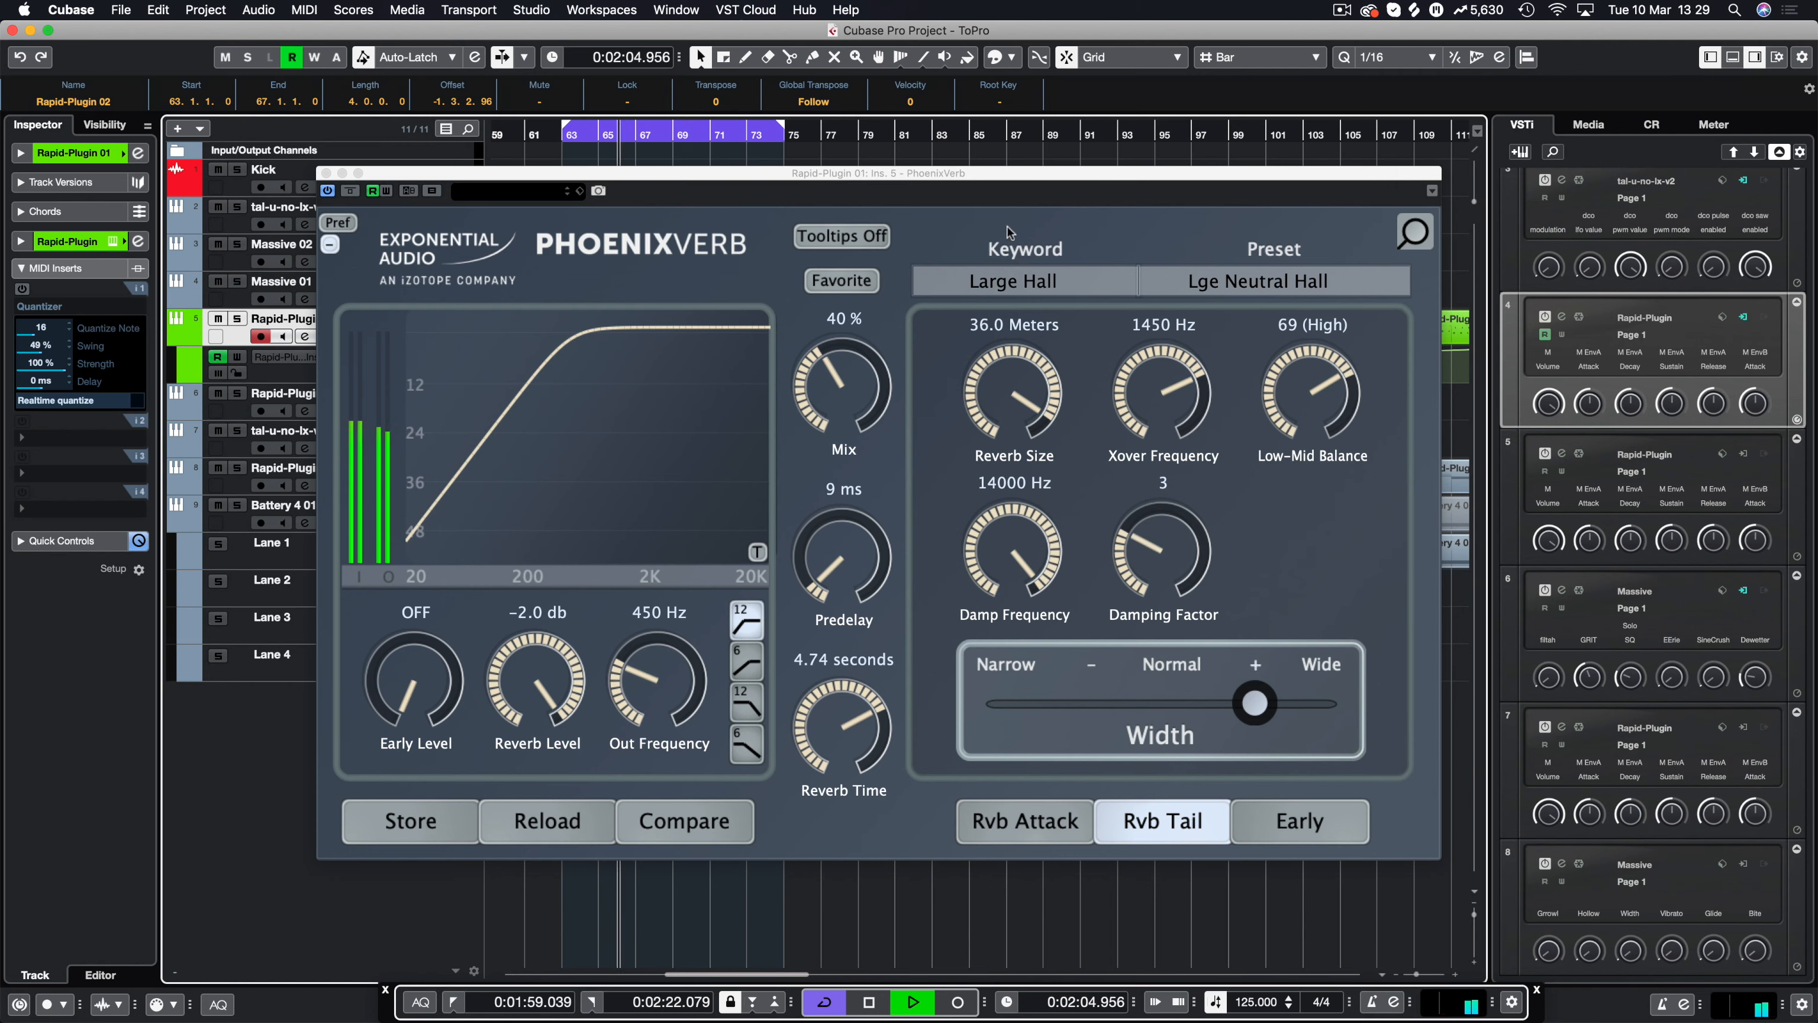
pyautogui.press('space')
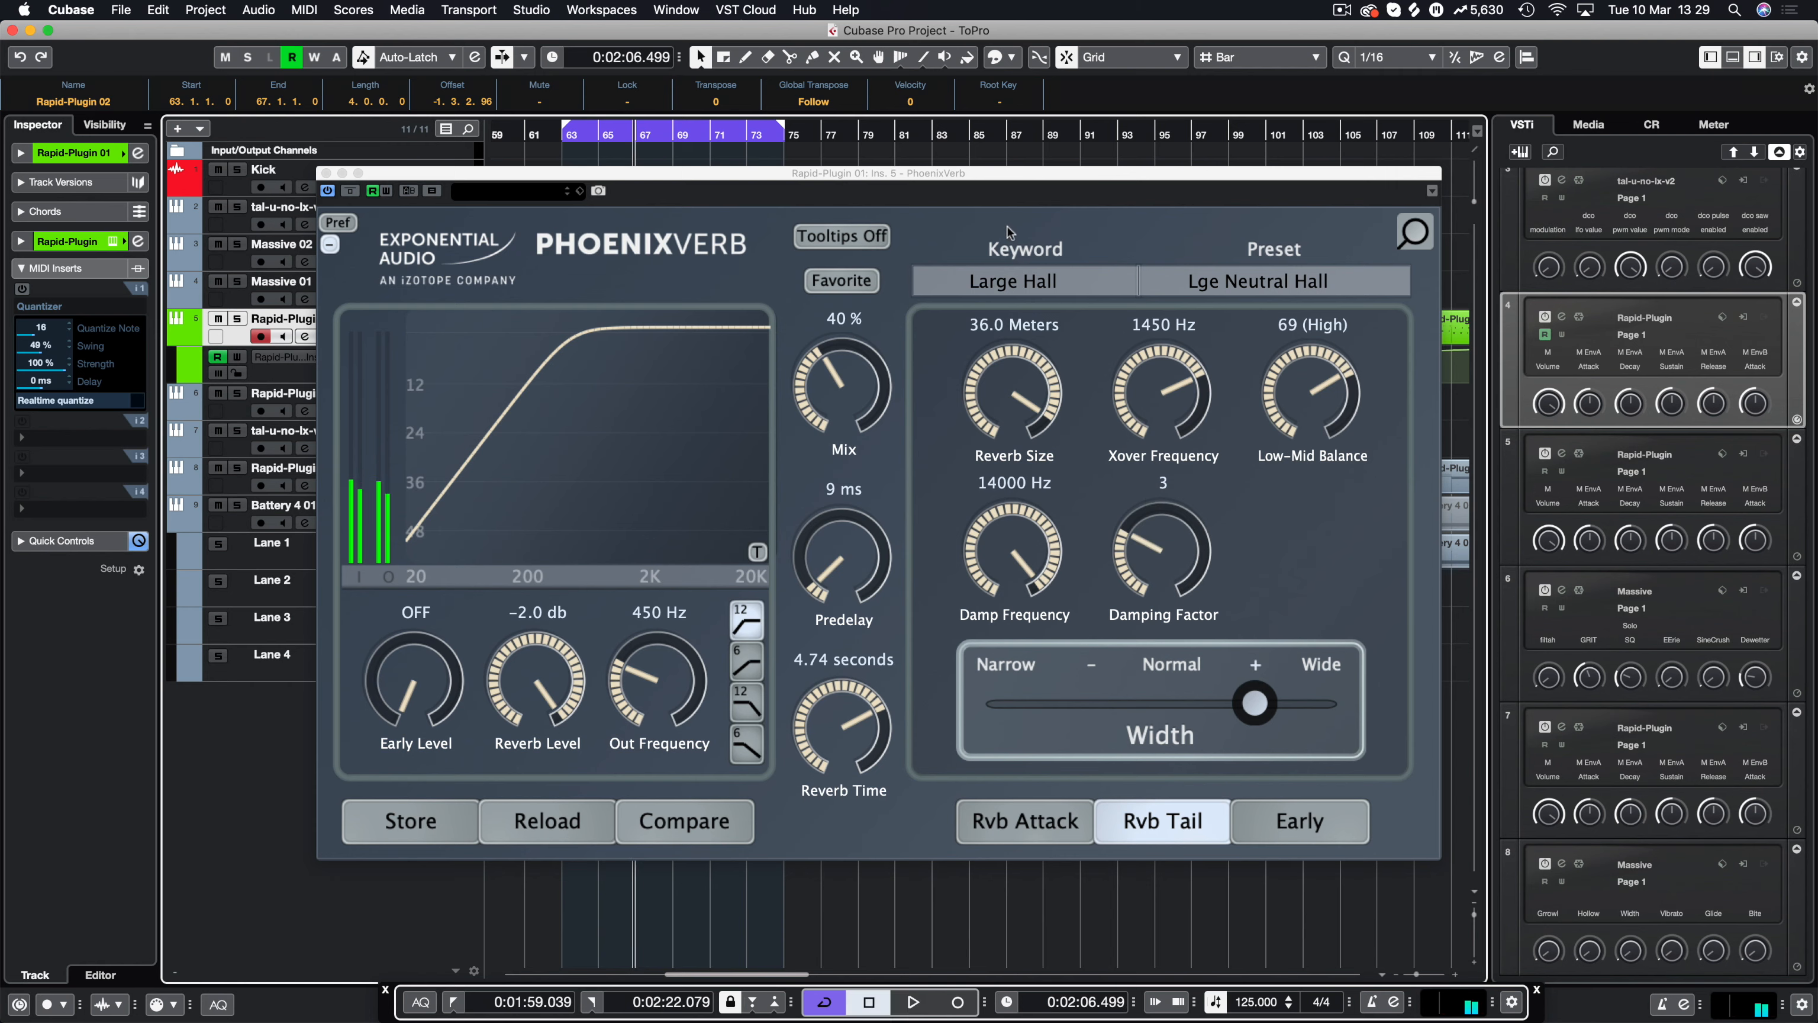